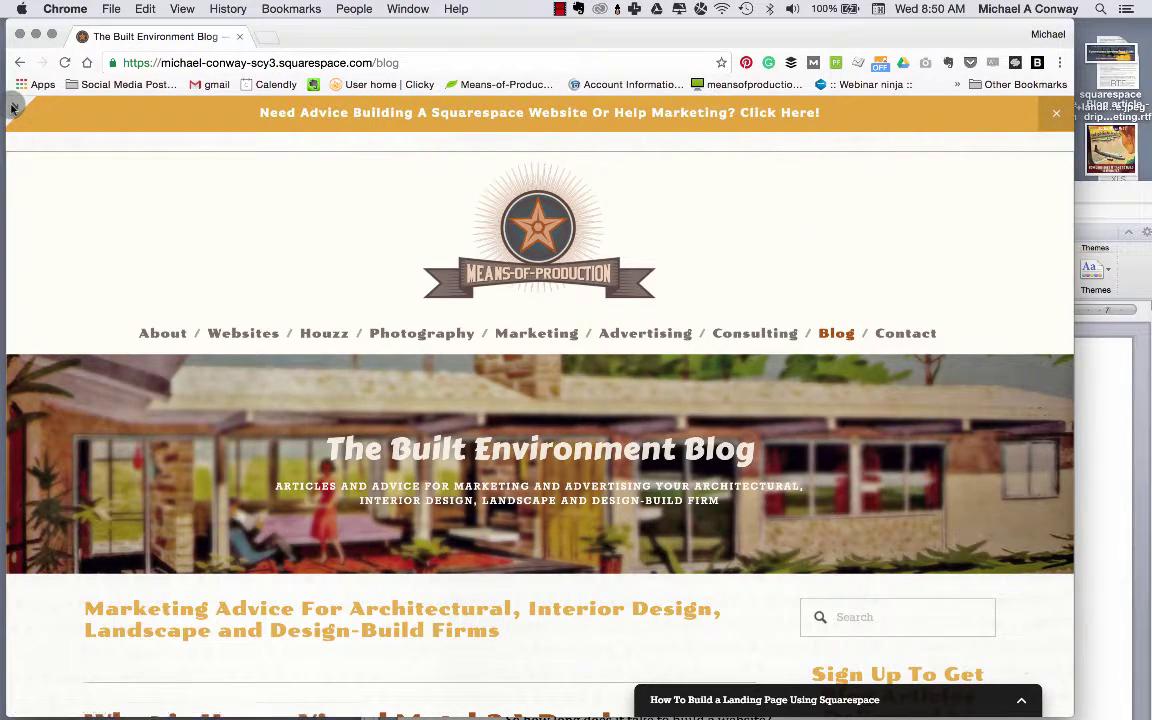
- From Pages, open the Blog page's post list and start a new blank post
left_click(20, 104)
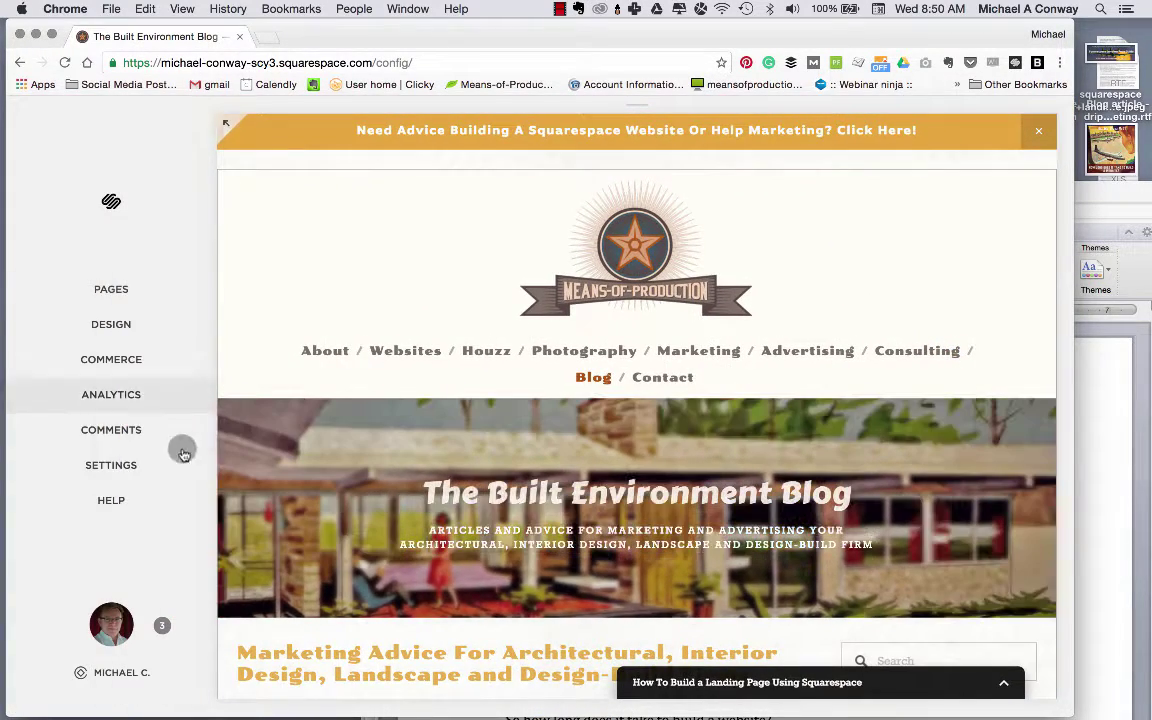
left_click(110, 289)
scroll(159, 393, "down", 10)
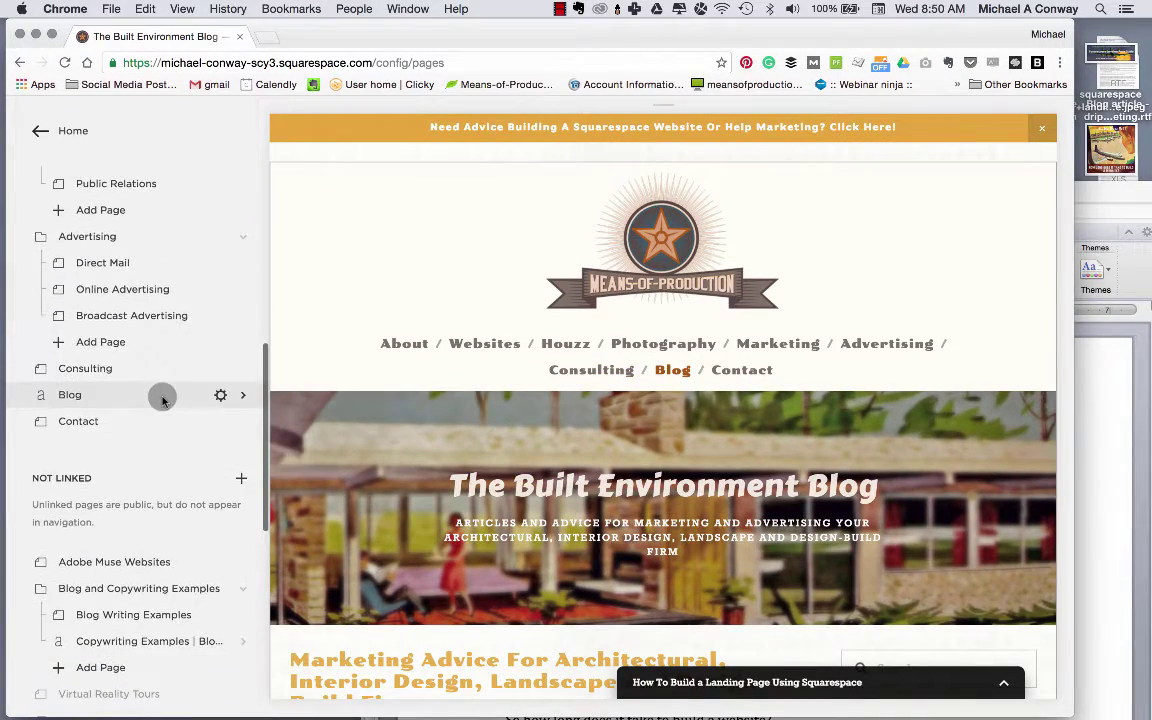
left_click(164, 398)
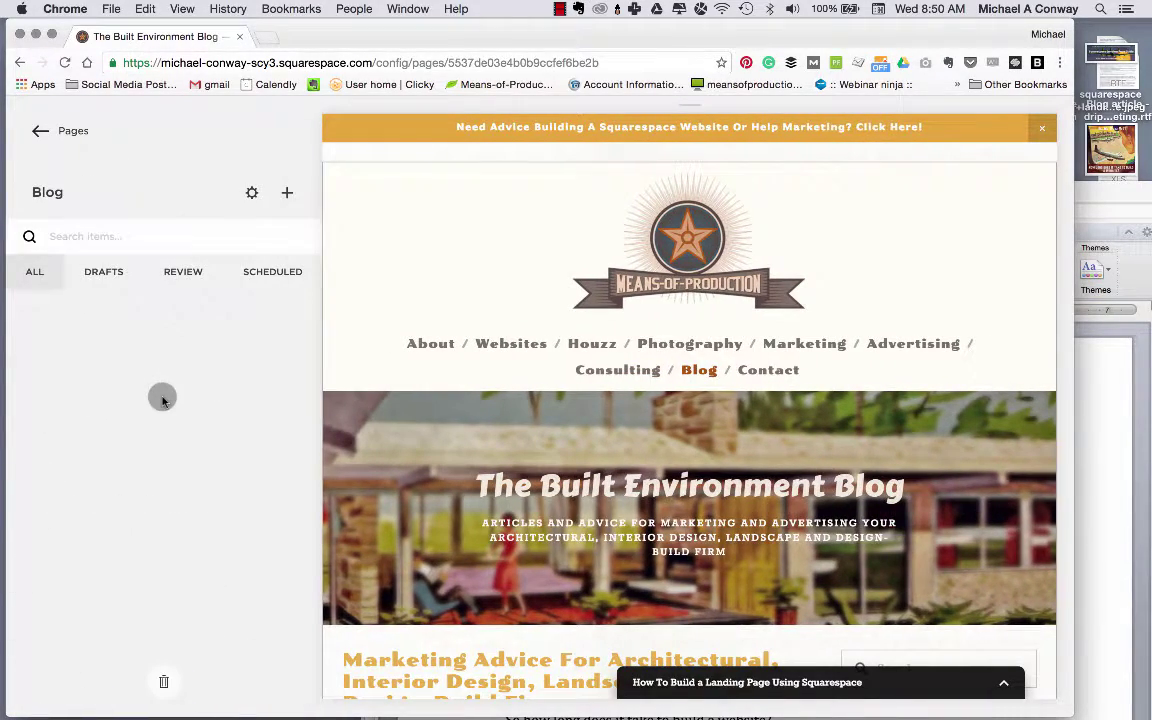
left_click(288, 193)
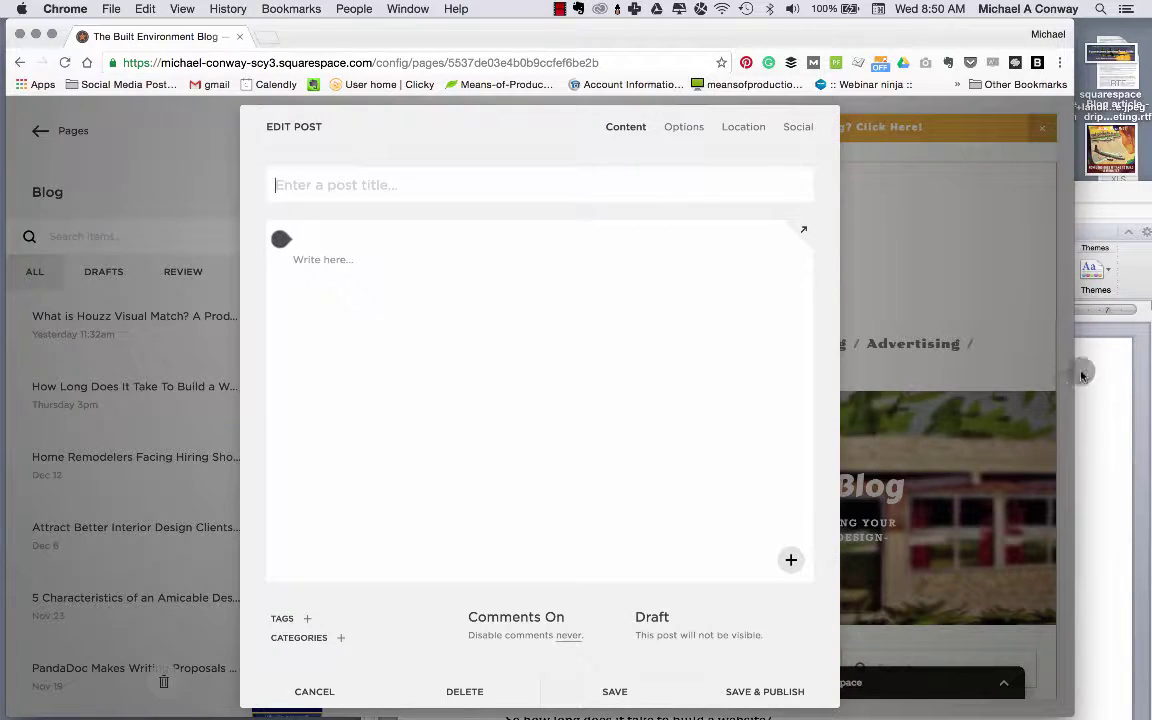
- Copy the Word heading 'How Long Does It Take To Build a Squarespace Website?' into the post title as plain text
left_click(1108, 372)
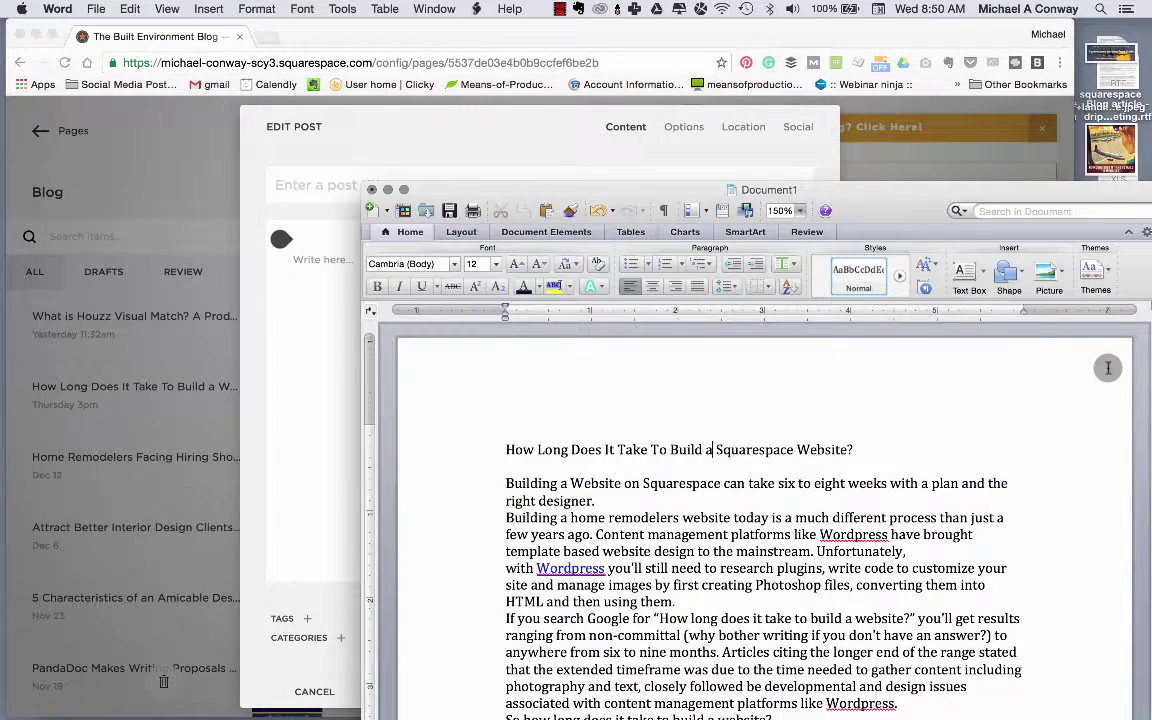
scroll(774, 405, "down", 5)
scroll(860, 453, "up", 5)
left_click_drag(849, 445, 509, 450)
left_click(130, 8)
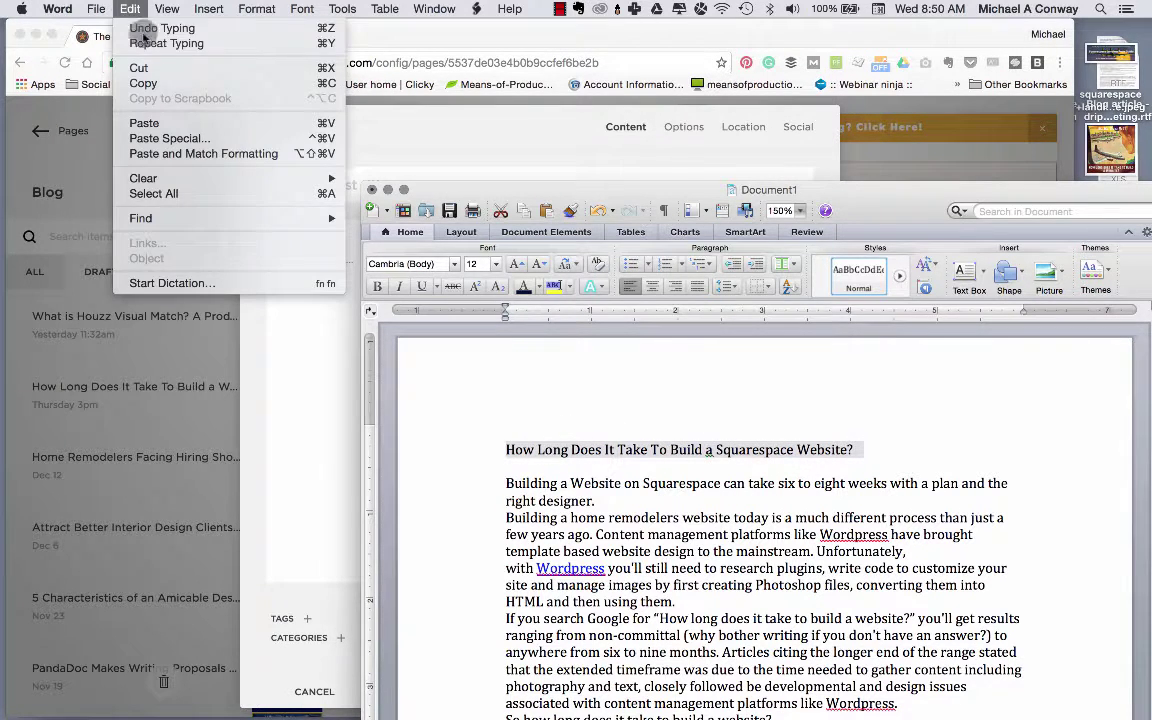
left_click(152, 78)
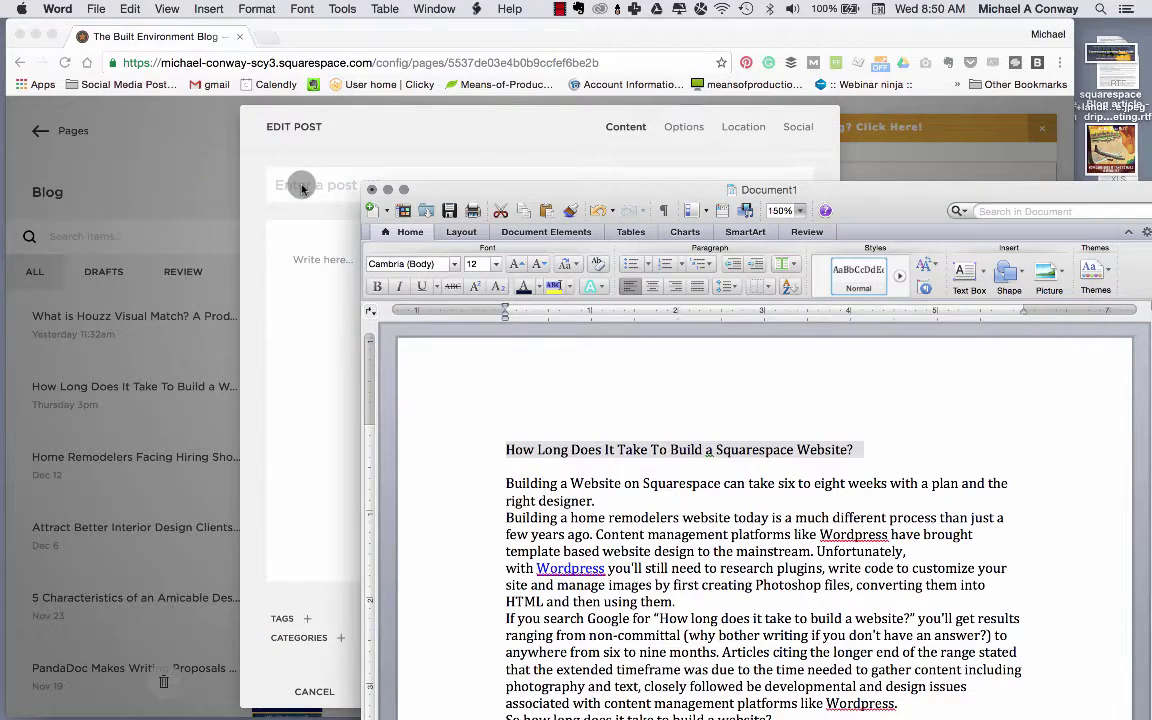
left_click(281, 163)
left_click(148, 10)
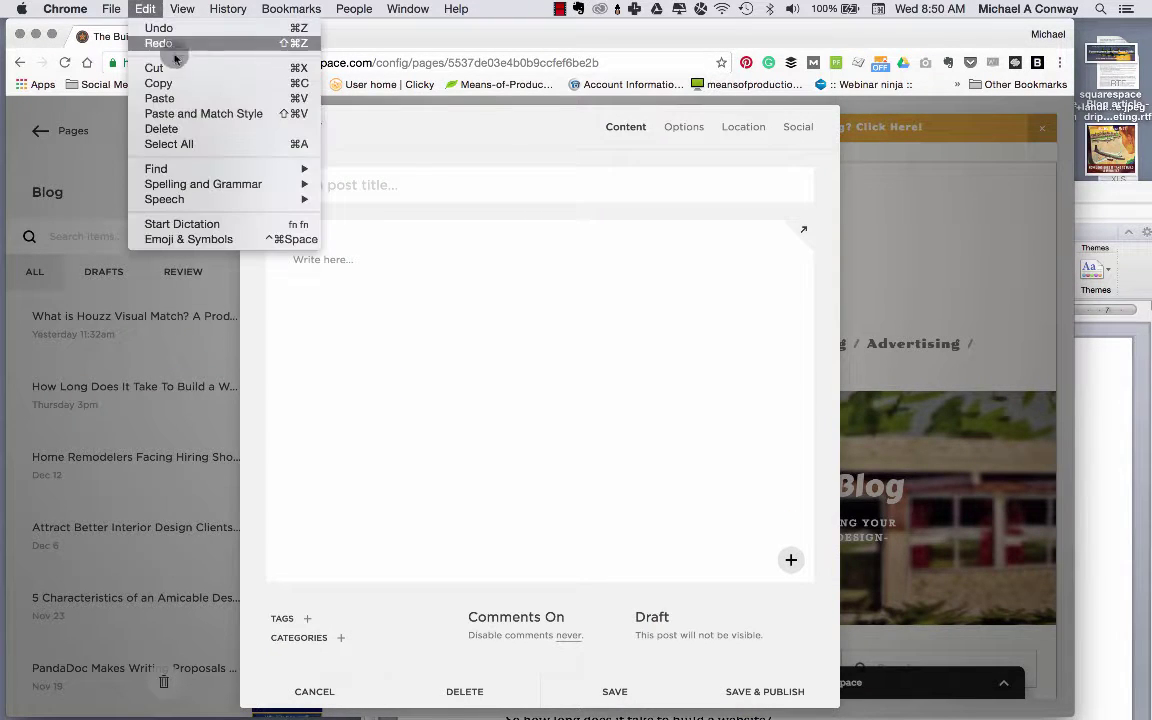
left_click(217, 114)
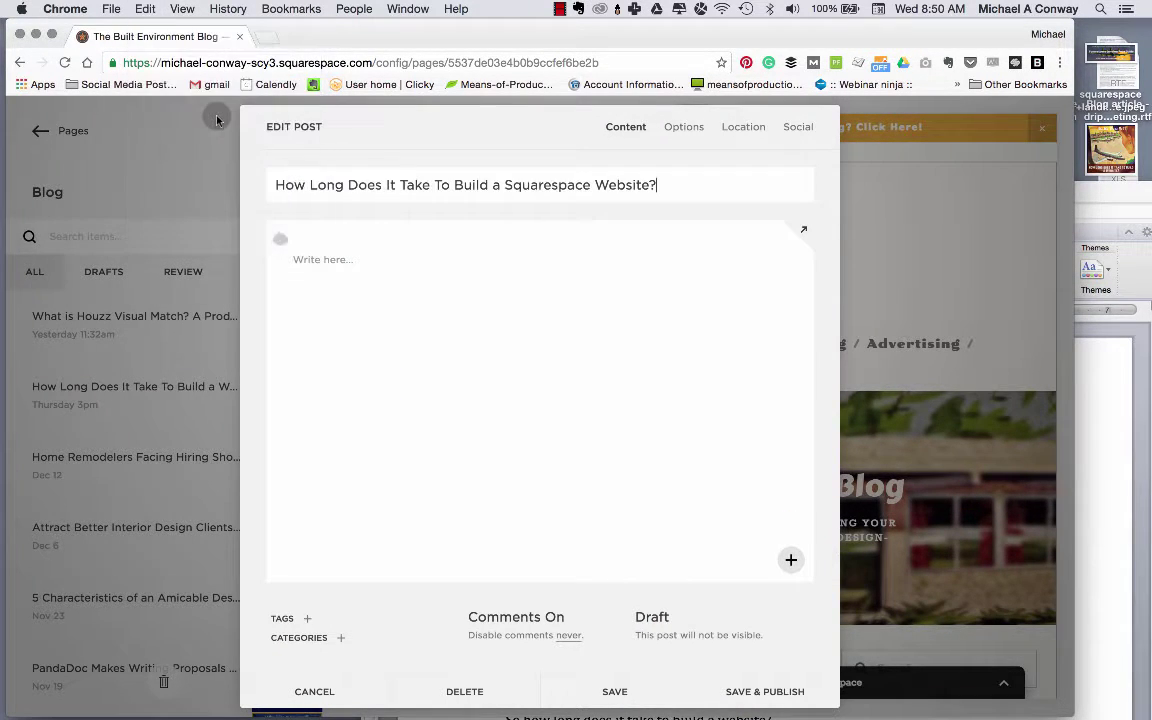
left_click(419, 265)
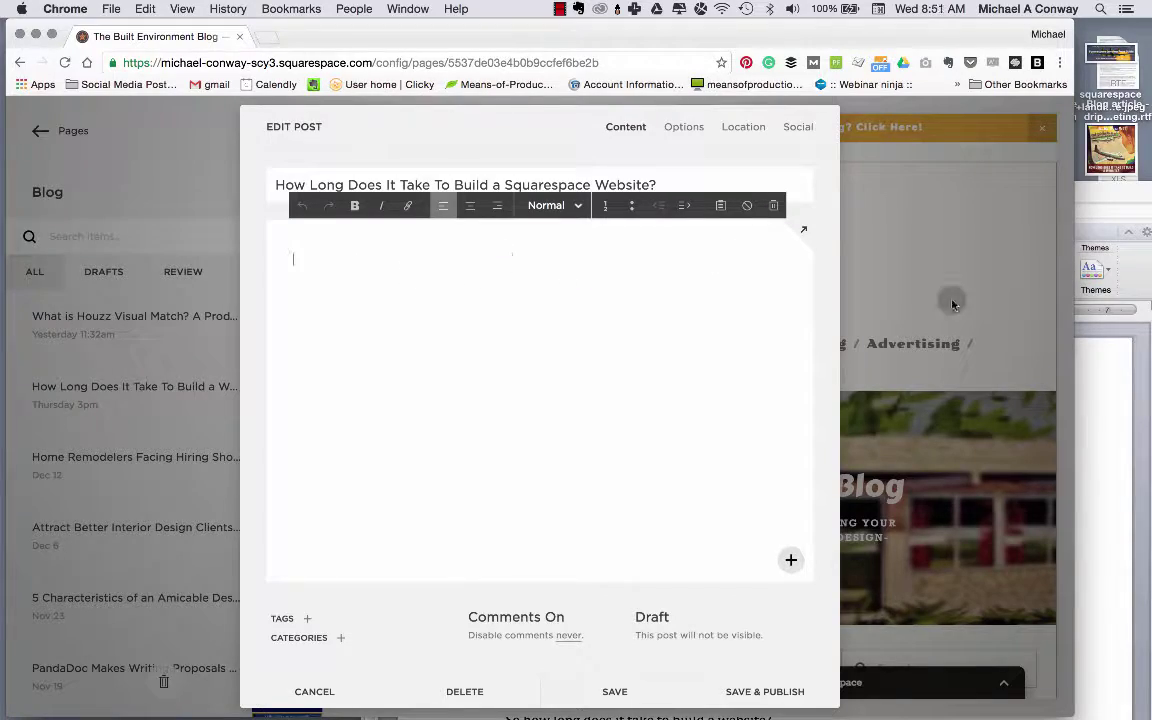
left_click(1095, 390)
- Copy the full article body from Word and paste it into the empty post body
scroll(676, 443, "down", 5)
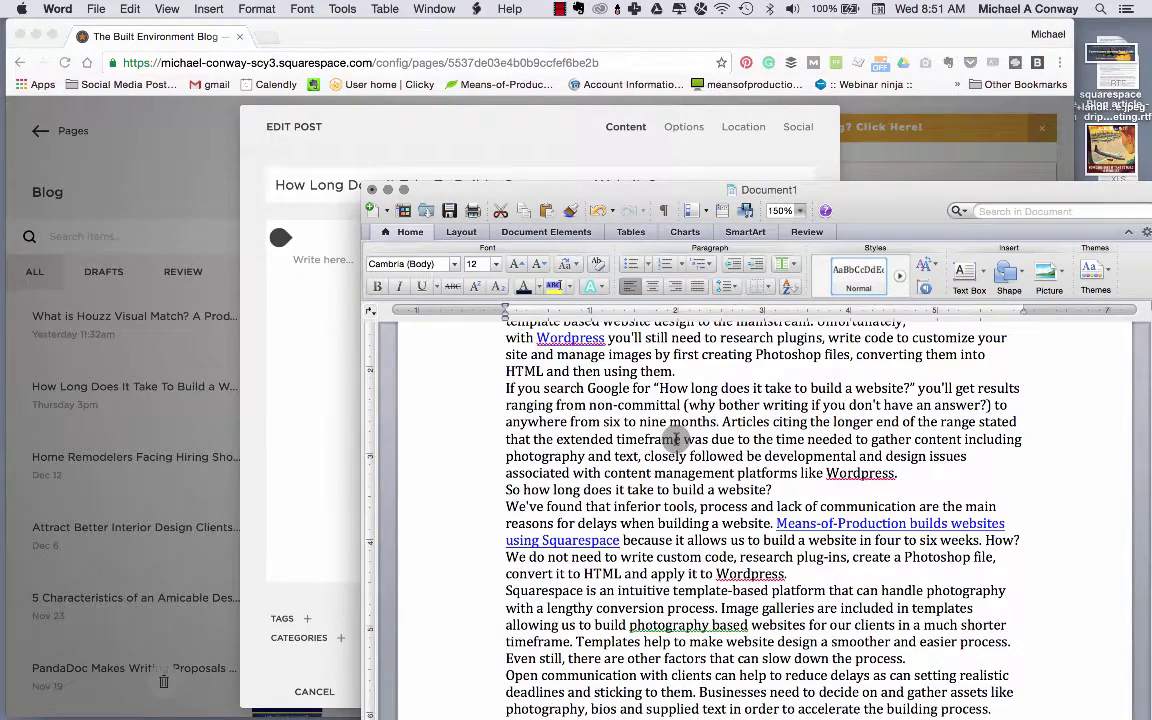
scroll(676, 440, "up", 2)
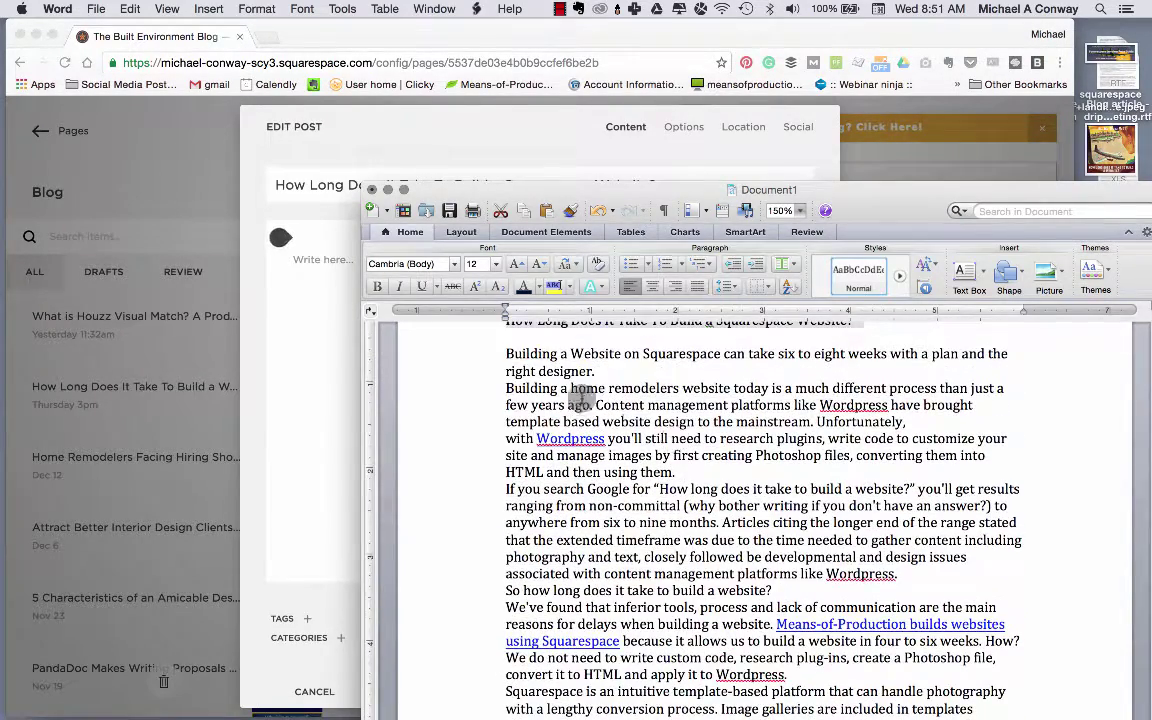
left_click(508, 354)
mouse_move(508, 354)
left_mouse_down()
mouse_move(745, 712)
mouse_move(730, 560)
mouse_move(560, 324)
mouse_move(550, 145)
mouse_move(598, 232)
mouse_move(555, 410)
mouse_move(535, 345)
mouse_move(514, 334)
left_mouse_up()
left_click(130, 9)
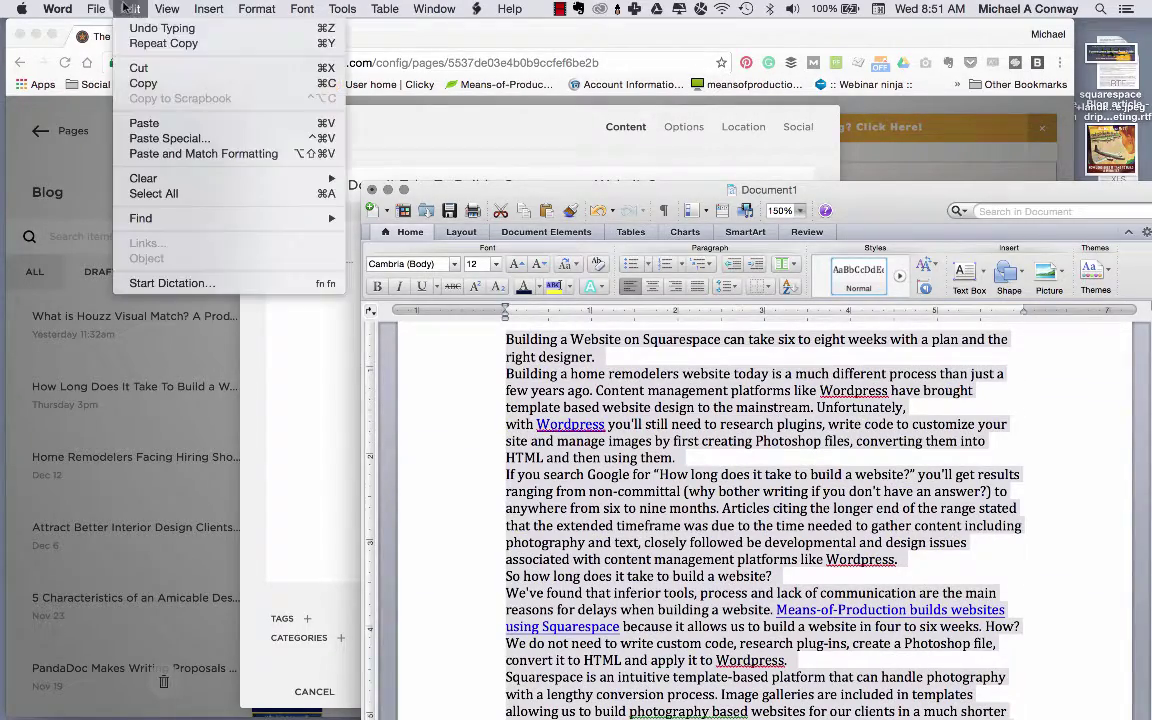
left_click(150, 83)
left_click(194, 117)
left_click(327, 267)
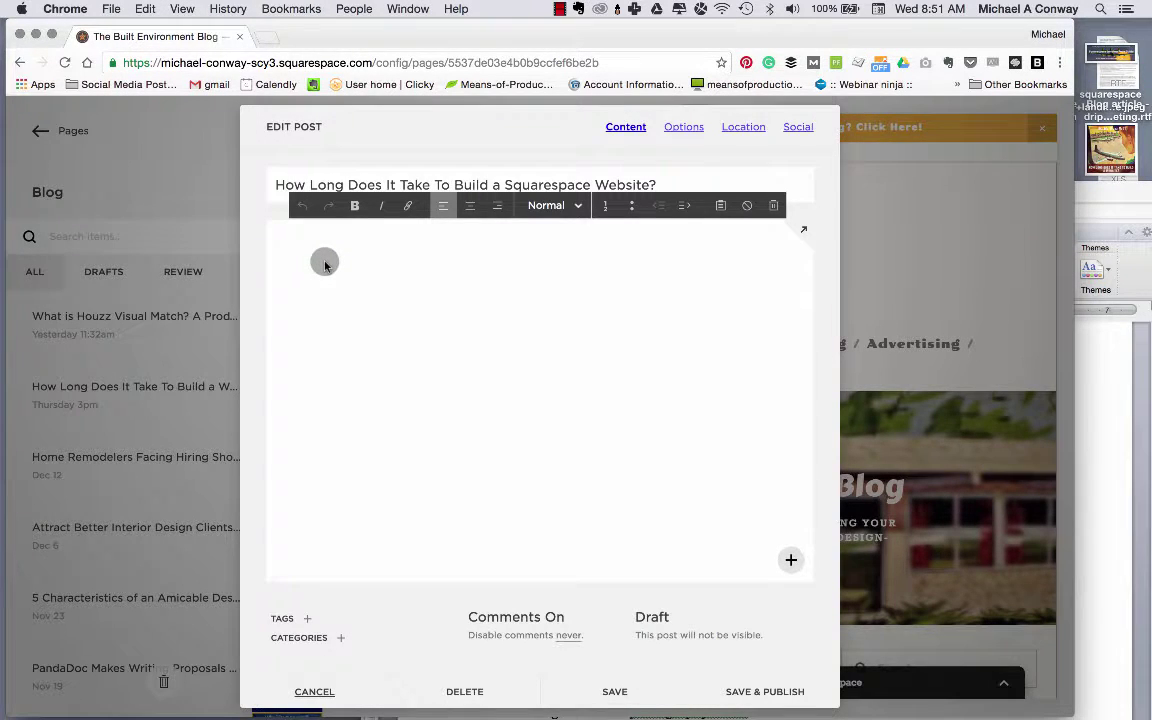
key("super+v")
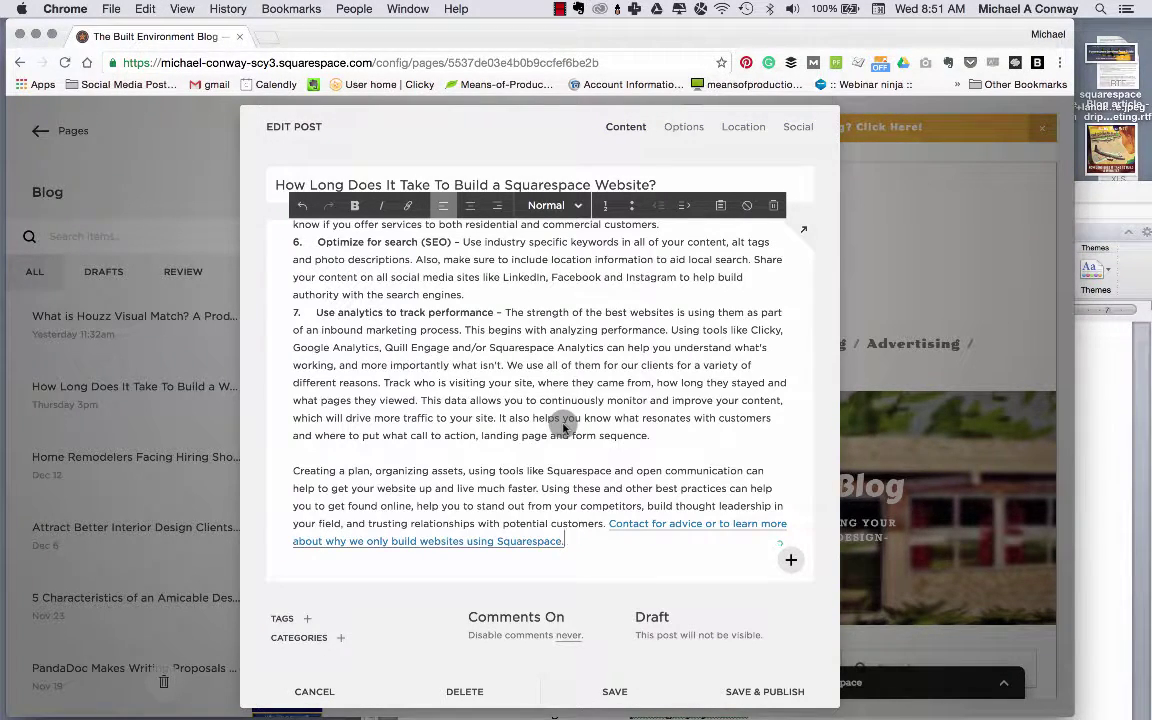
scroll(563, 427, "up", 5)
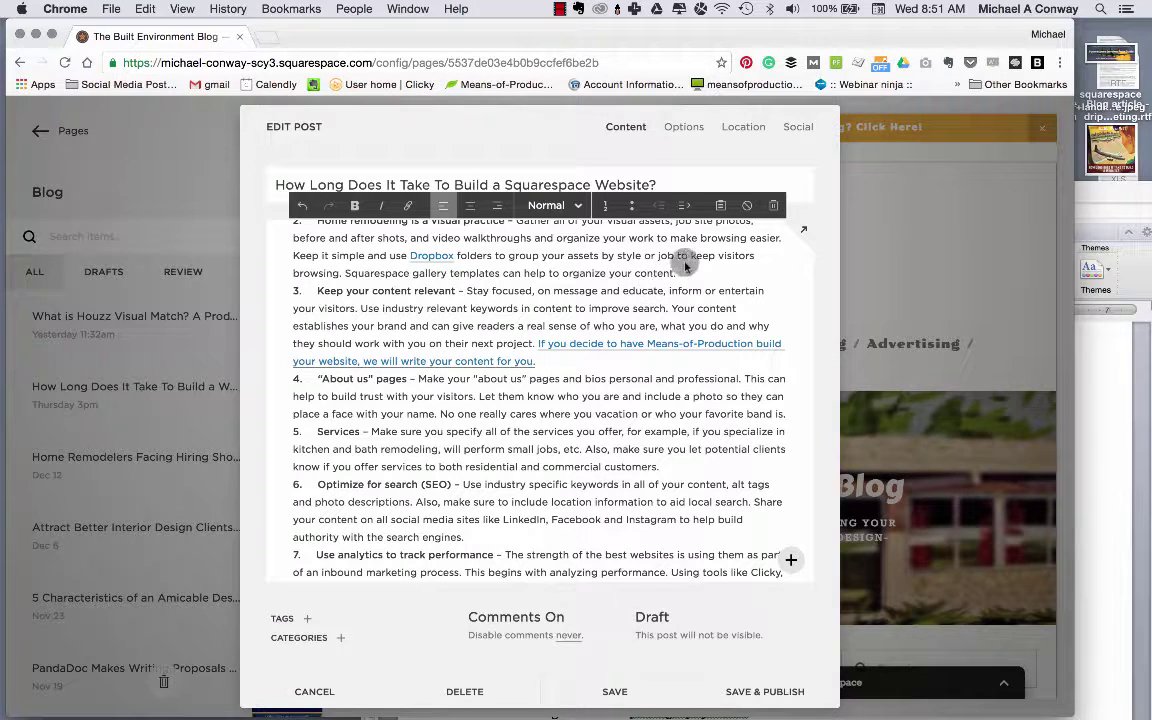
left_click(720, 206)
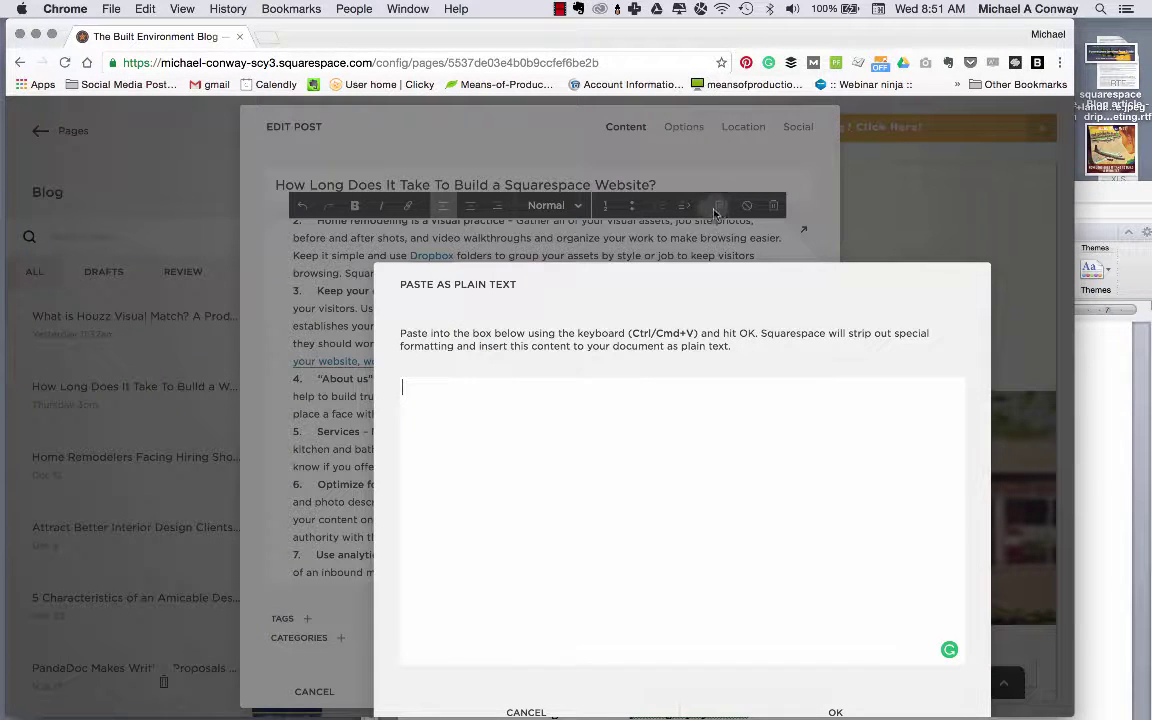
left_click(751, 331)
left_click(552, 405)
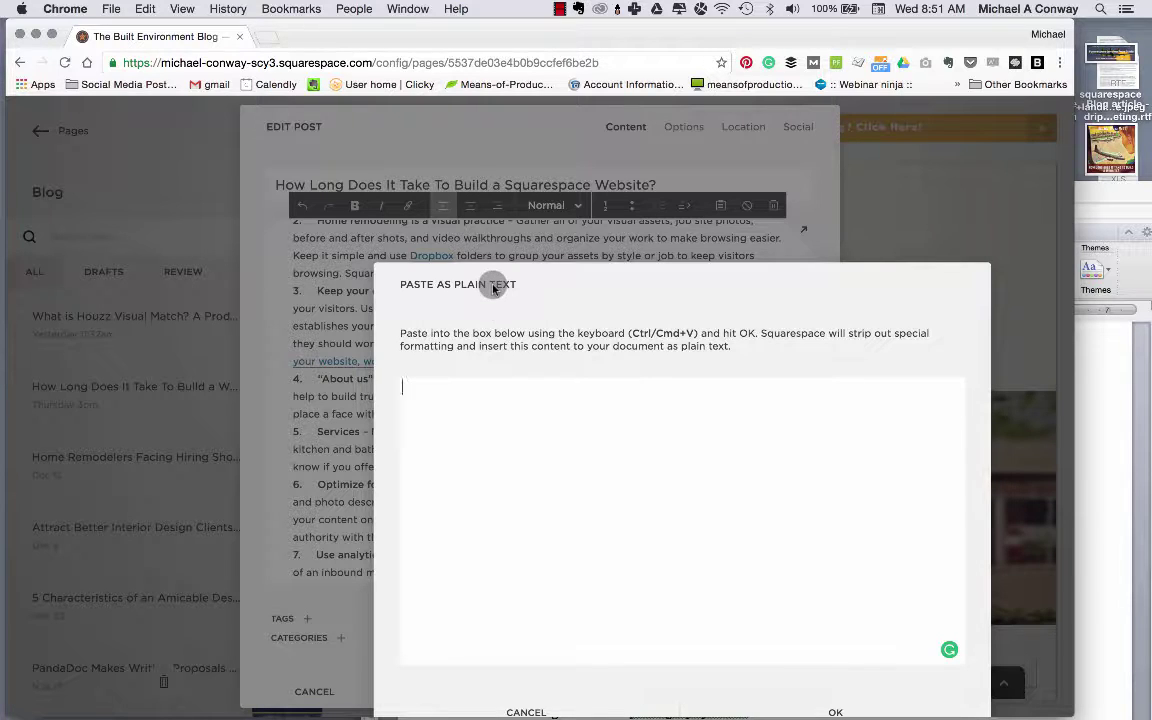
left_click(836, 710)
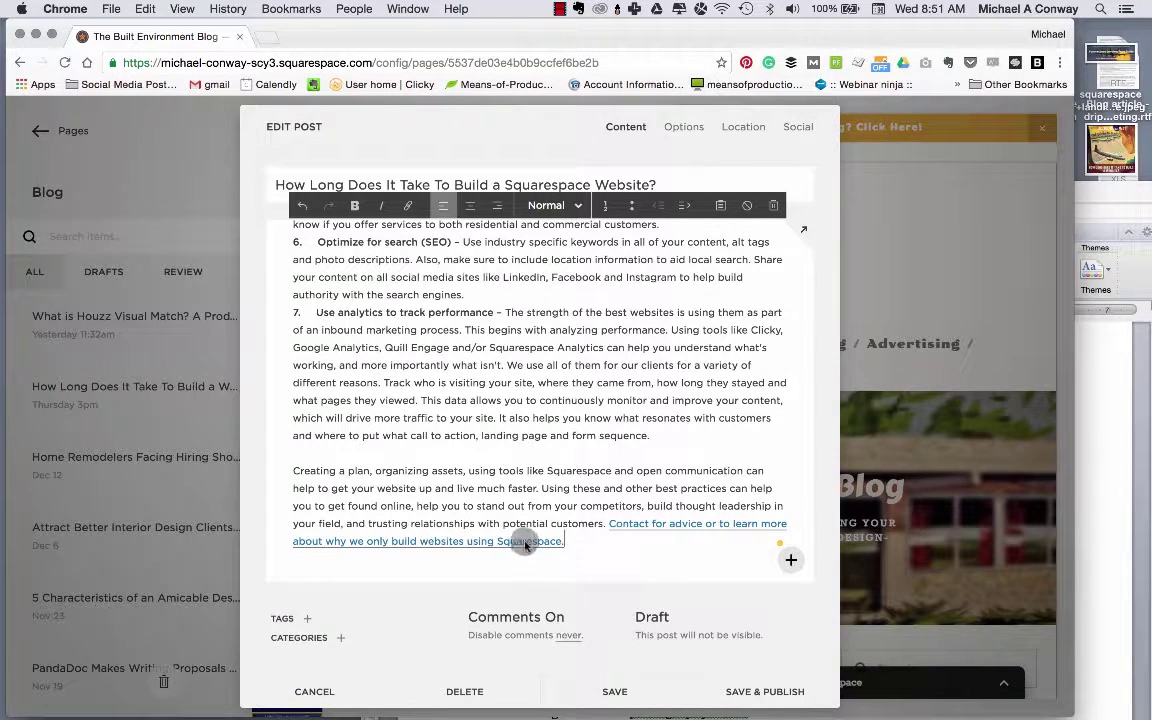
scroll(617, 440, "up", 6)
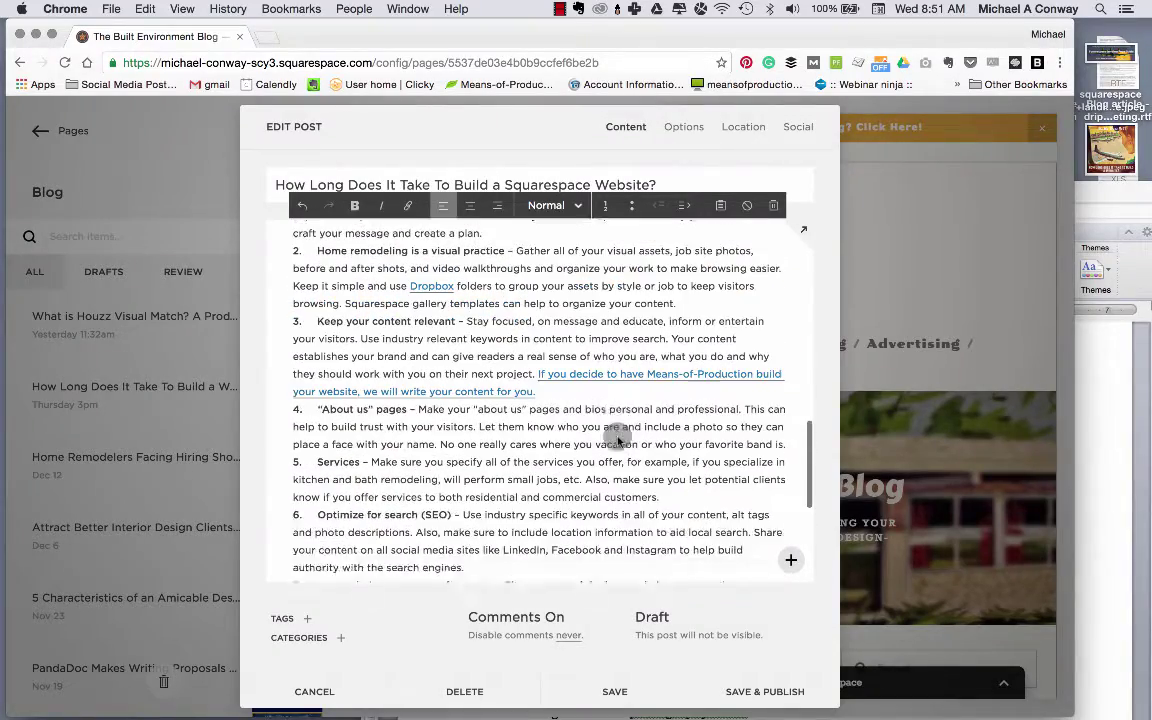
scroll(617, 440, "up", 12)
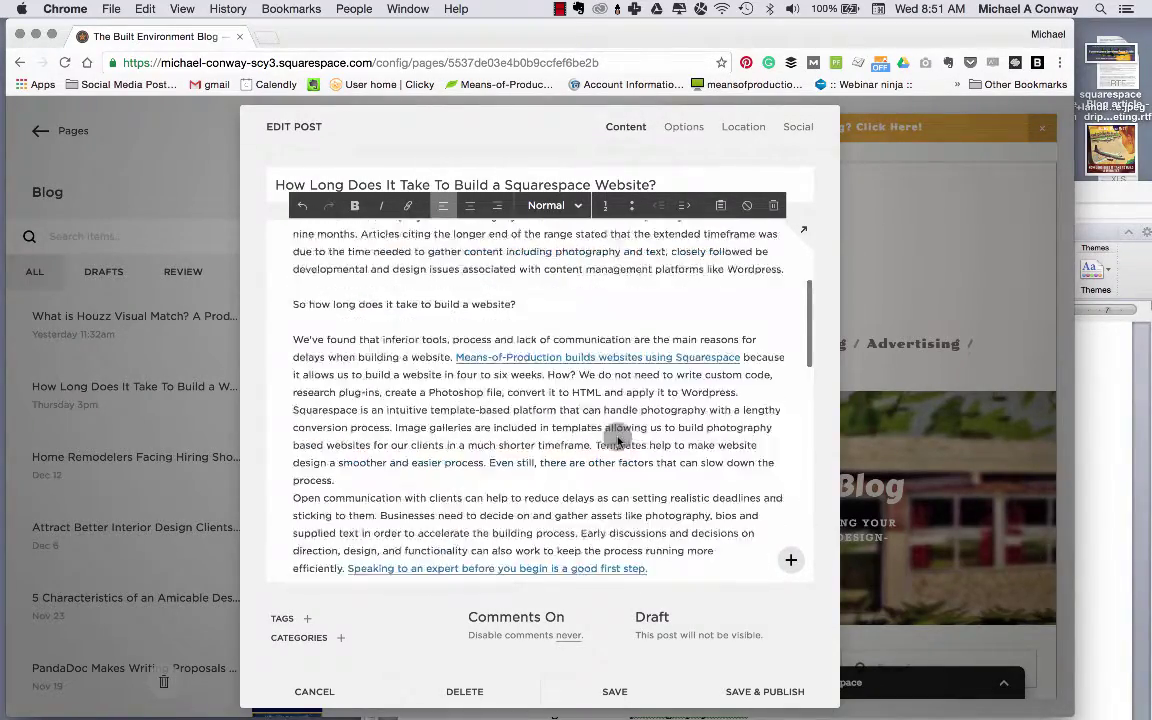
scroll(617, 440, "up", 3)
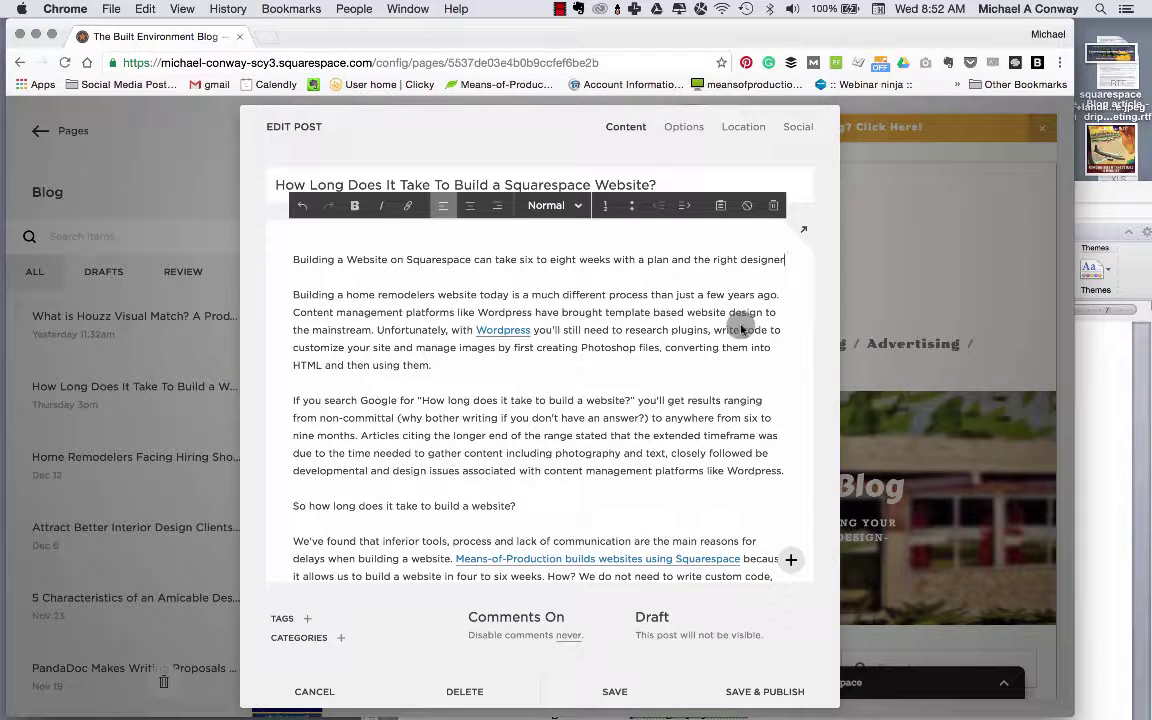
- Fix the opening line so it ends '…the right designer.' with exactly one period
type("..")
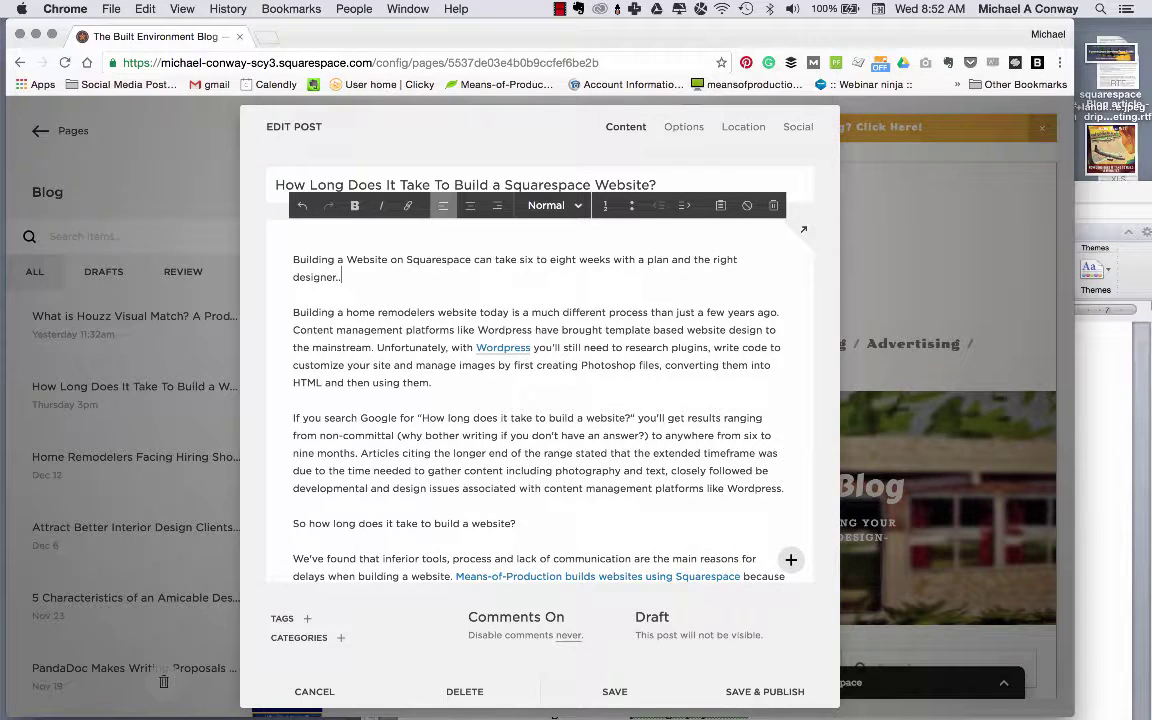
key("BackSpace")
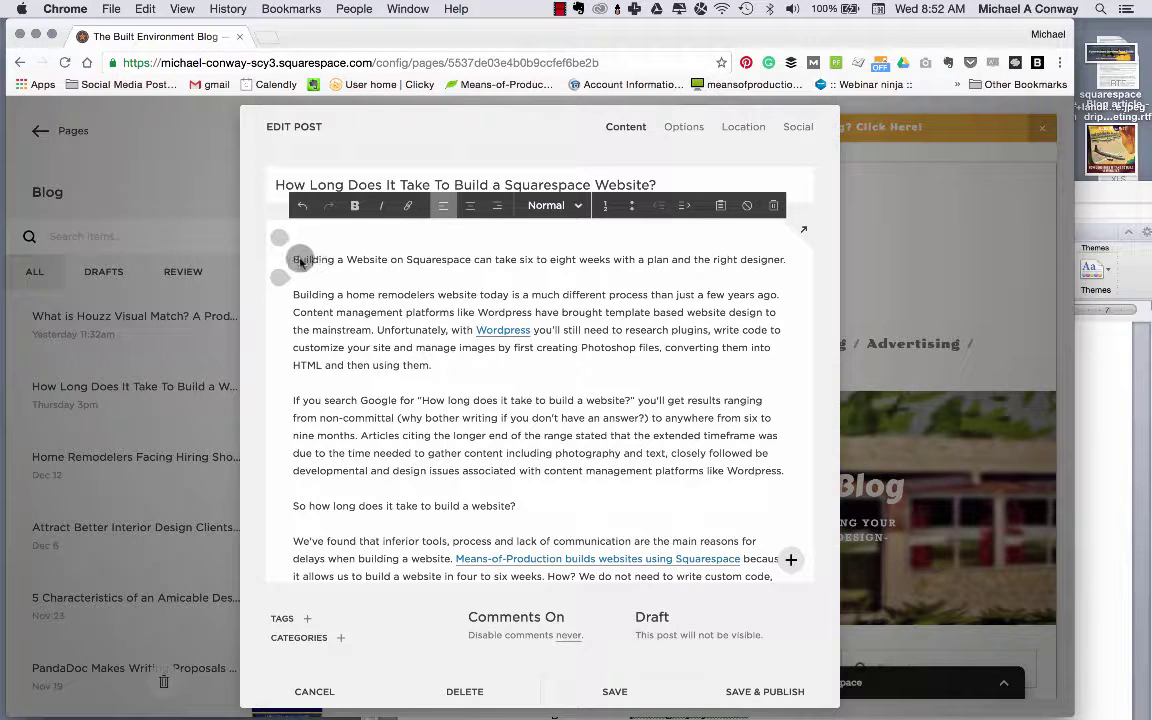
- Apply Heading 2 to the opening sentence ending '…the right designer.'
left_click_drag(295, 262, 787, 270)
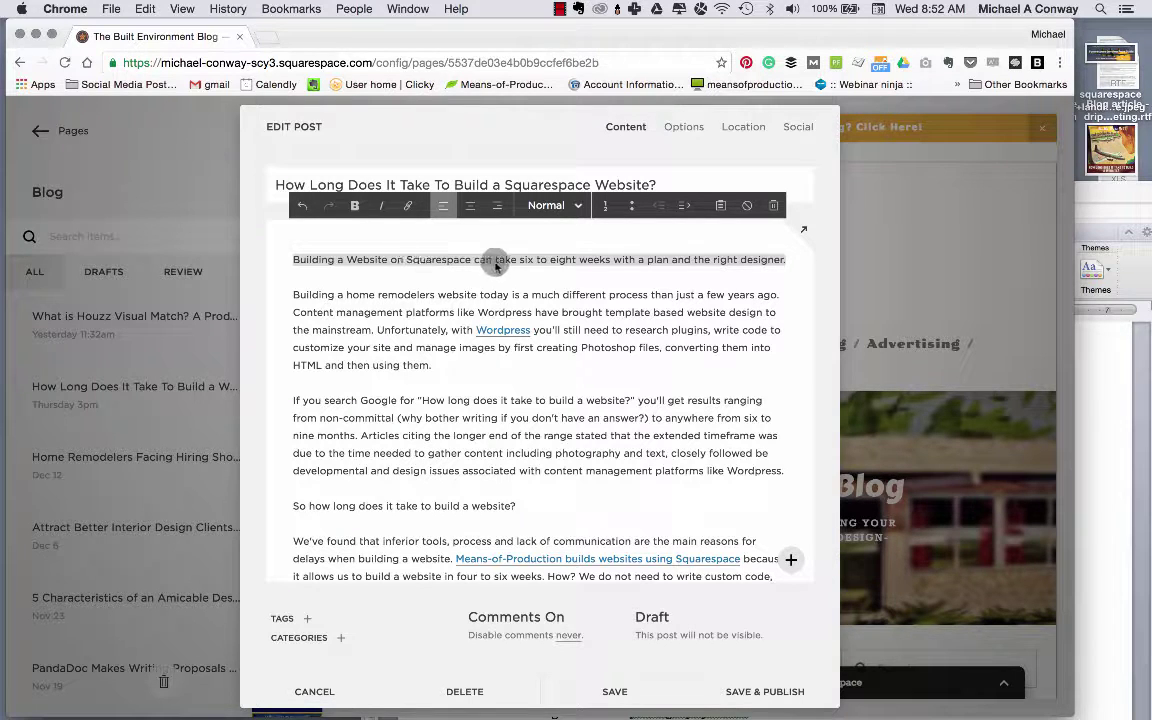
left_click(550, 205)
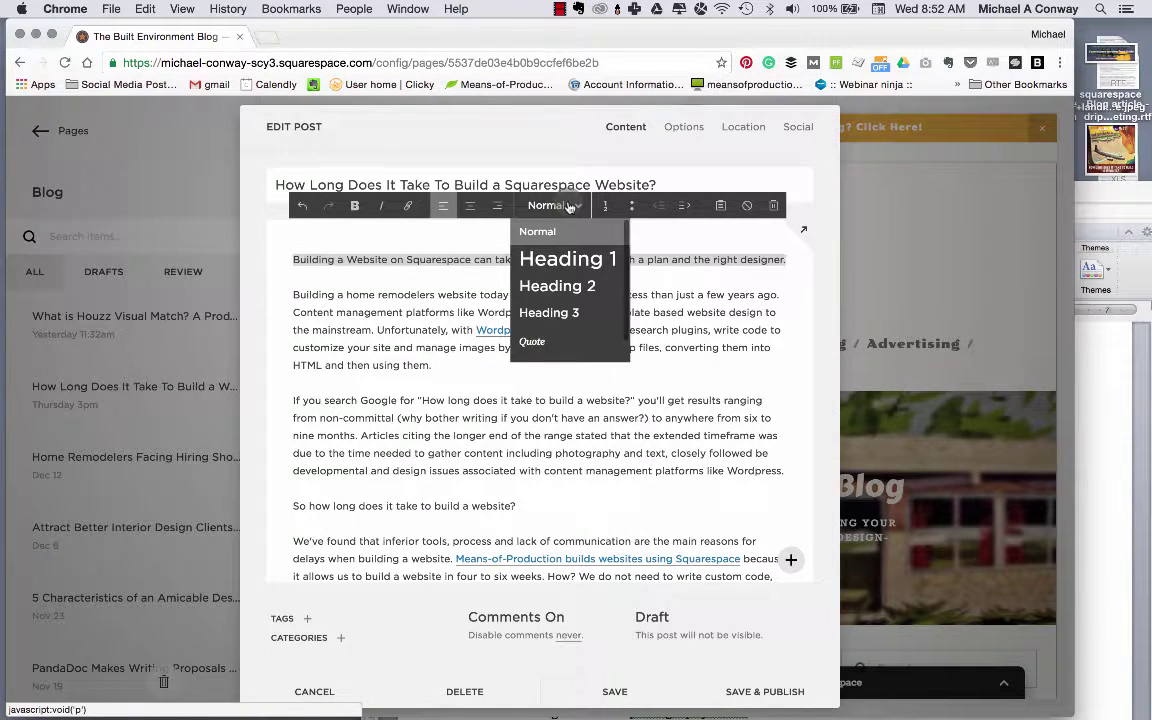
left_click(570, 286)
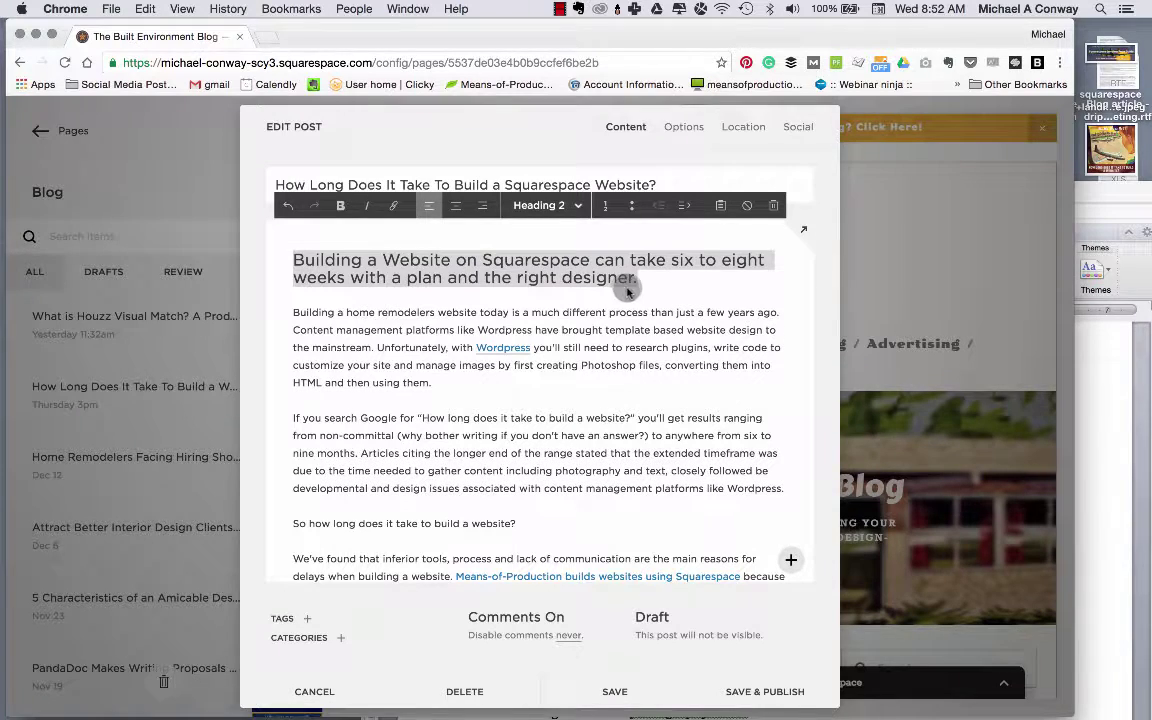
key("Right")
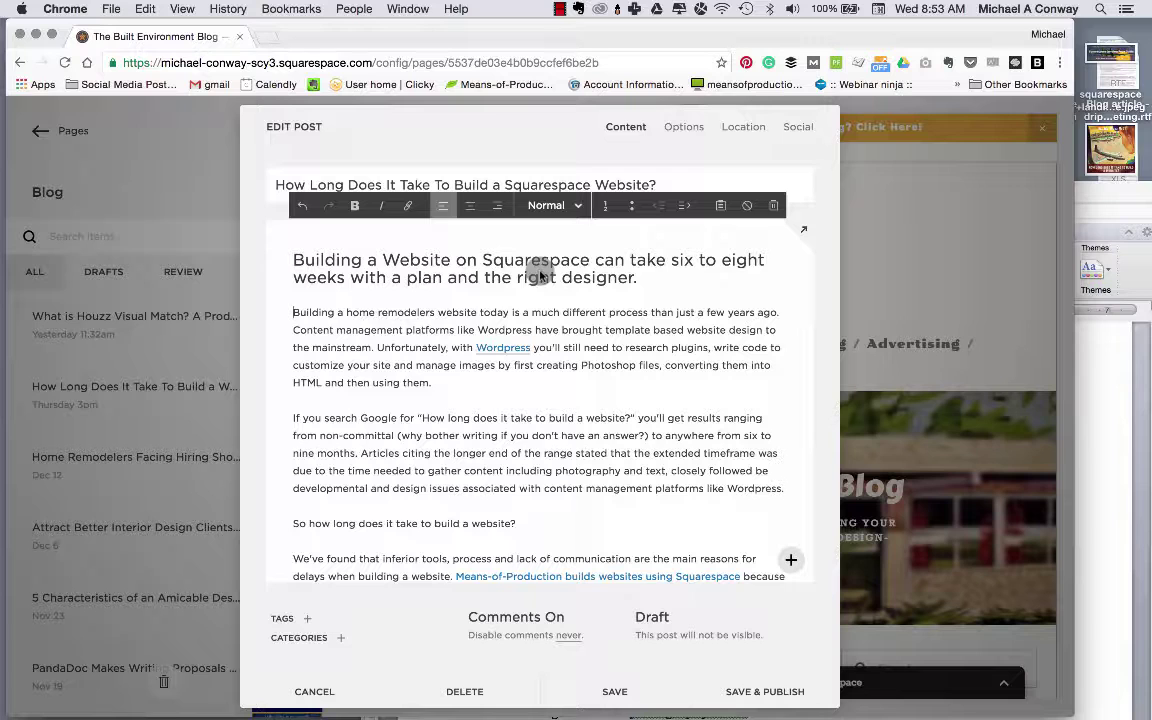
- Apply the Heading 3 style to the question line 'So how long does it take to build a website?'
scroll(540, 368, "down", 3)
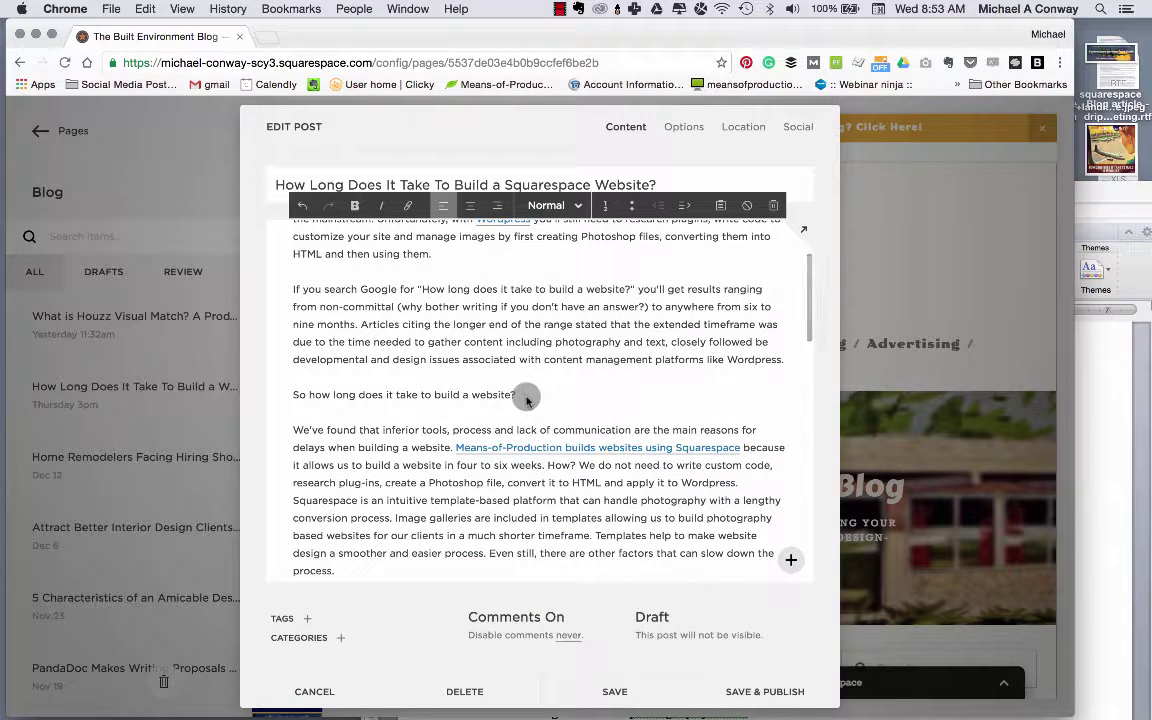
left_click_drag(526, 398, 283, 393)
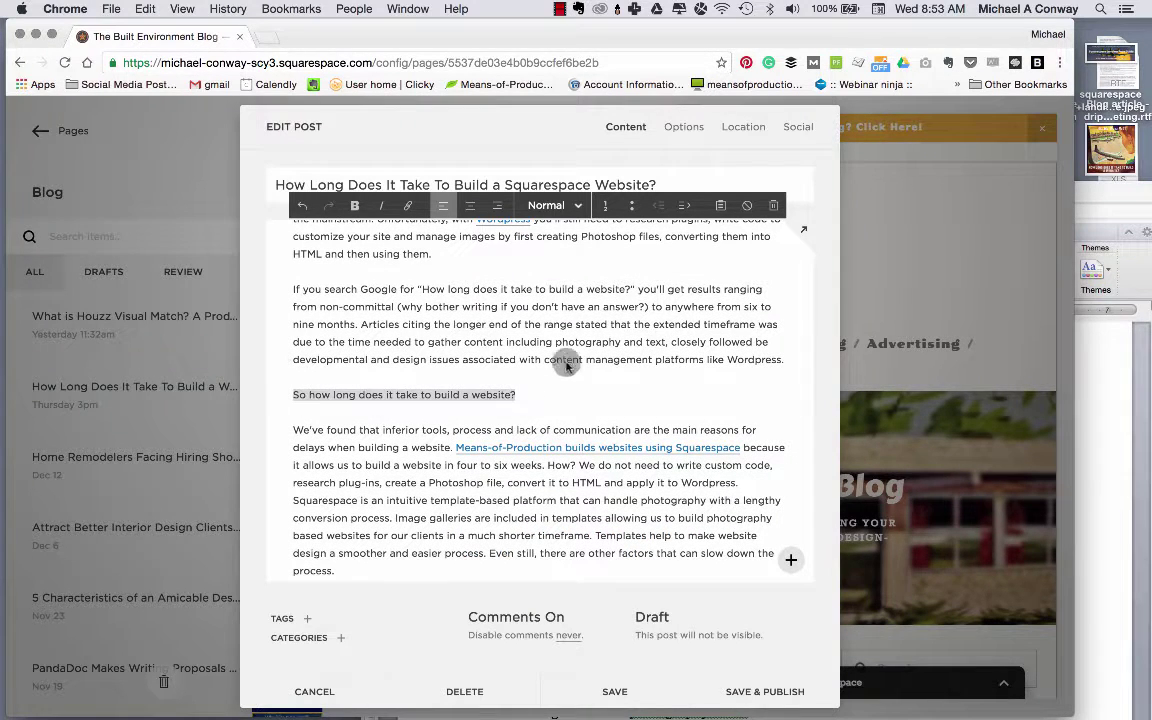
left_click(550, 205)
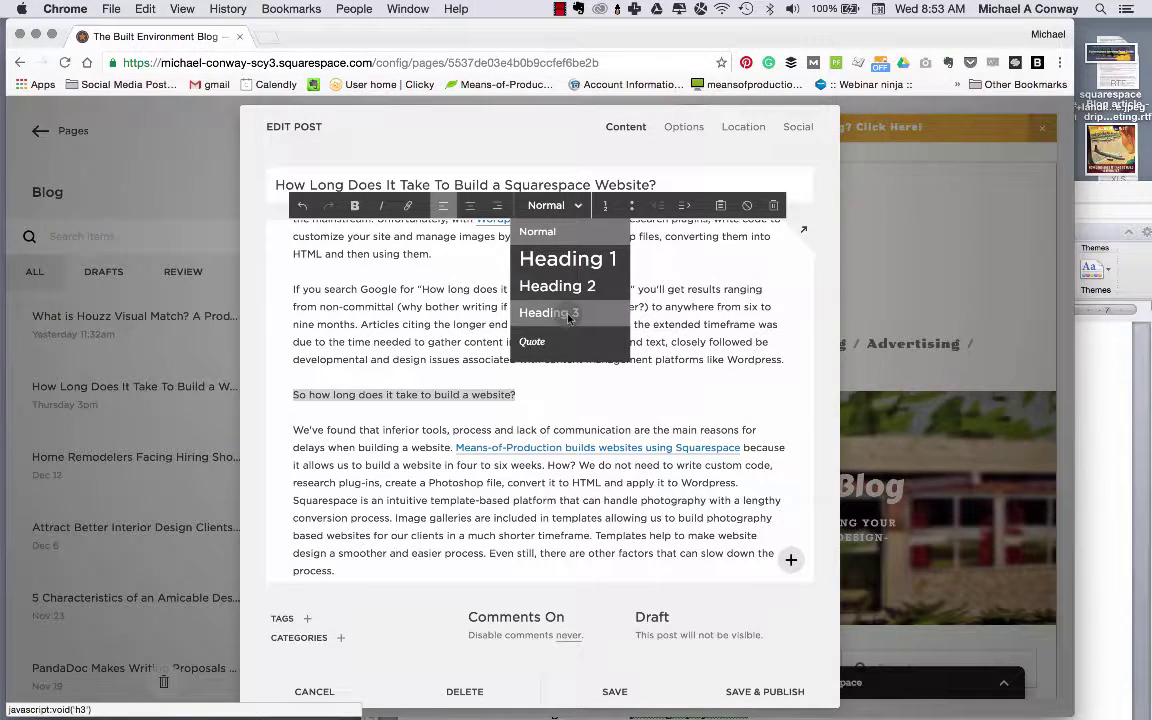
left_click(568, 318)
scroll(640, 375, "up", 2)
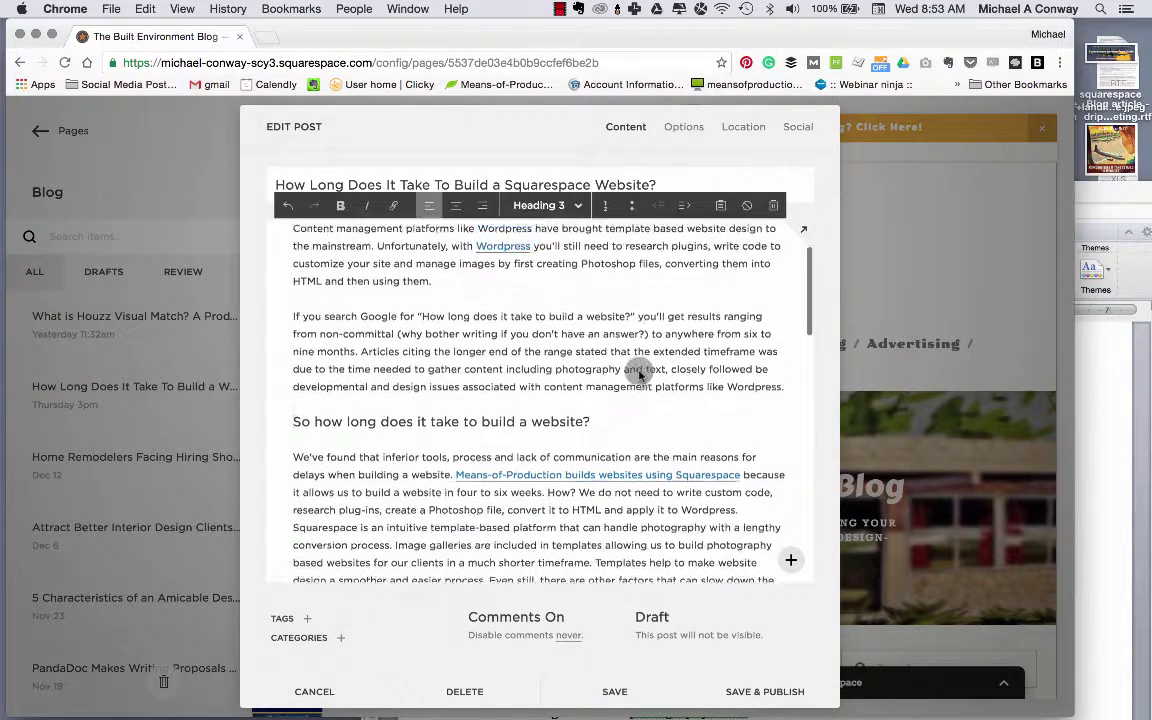
scroll(640, 375, "up", 1)
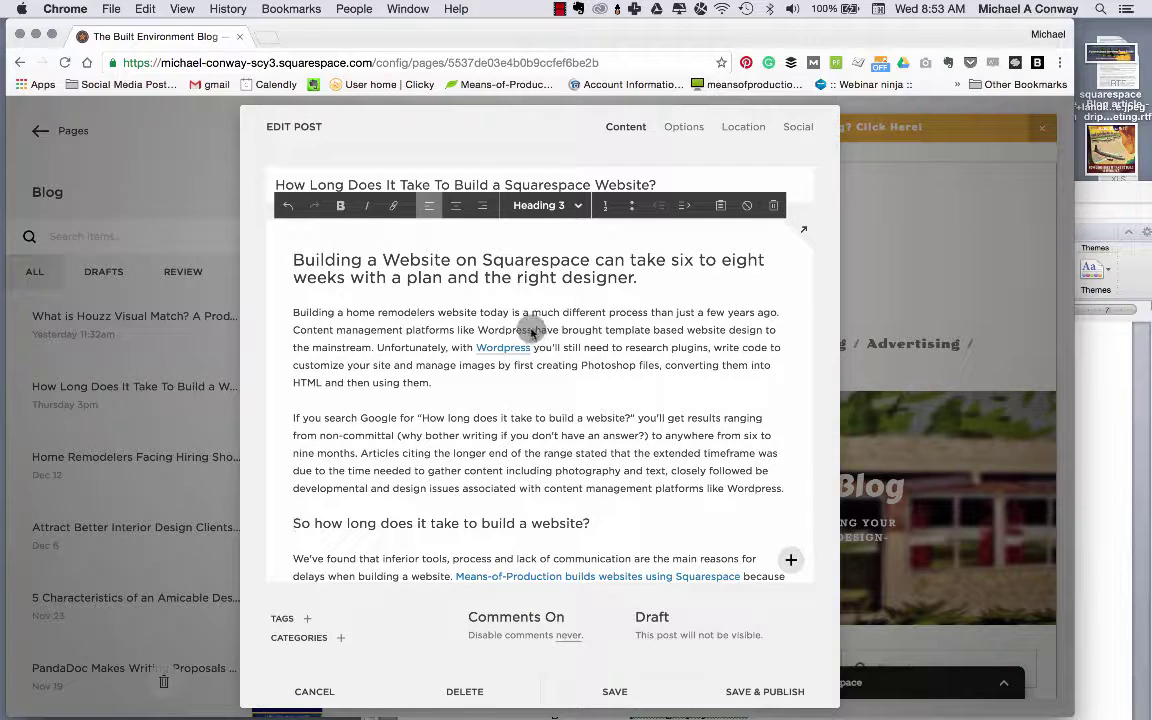
left_click(479, 332)
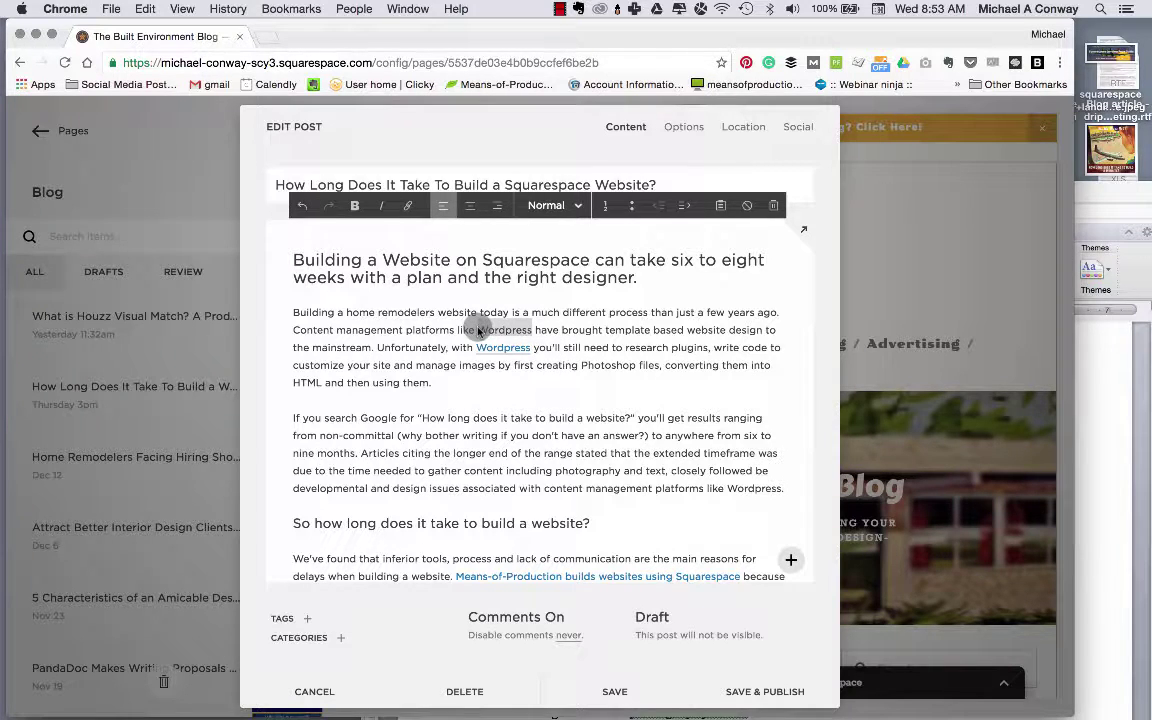
left_click(410, 205)
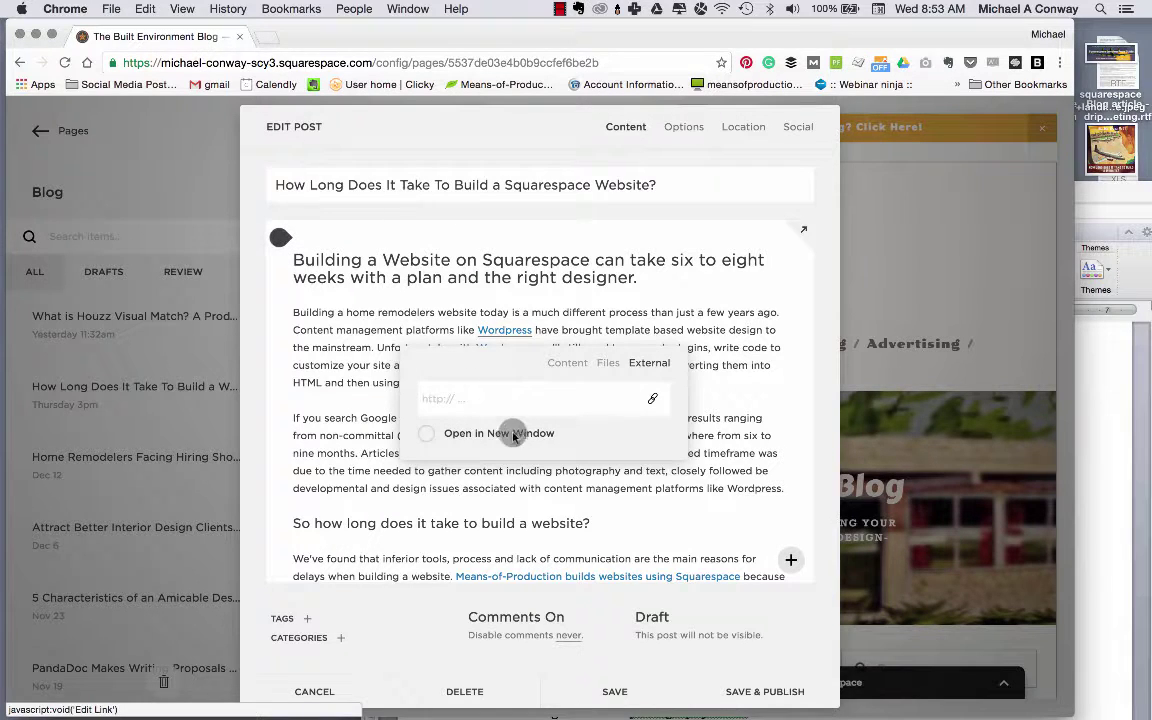
left_click(566, 363)
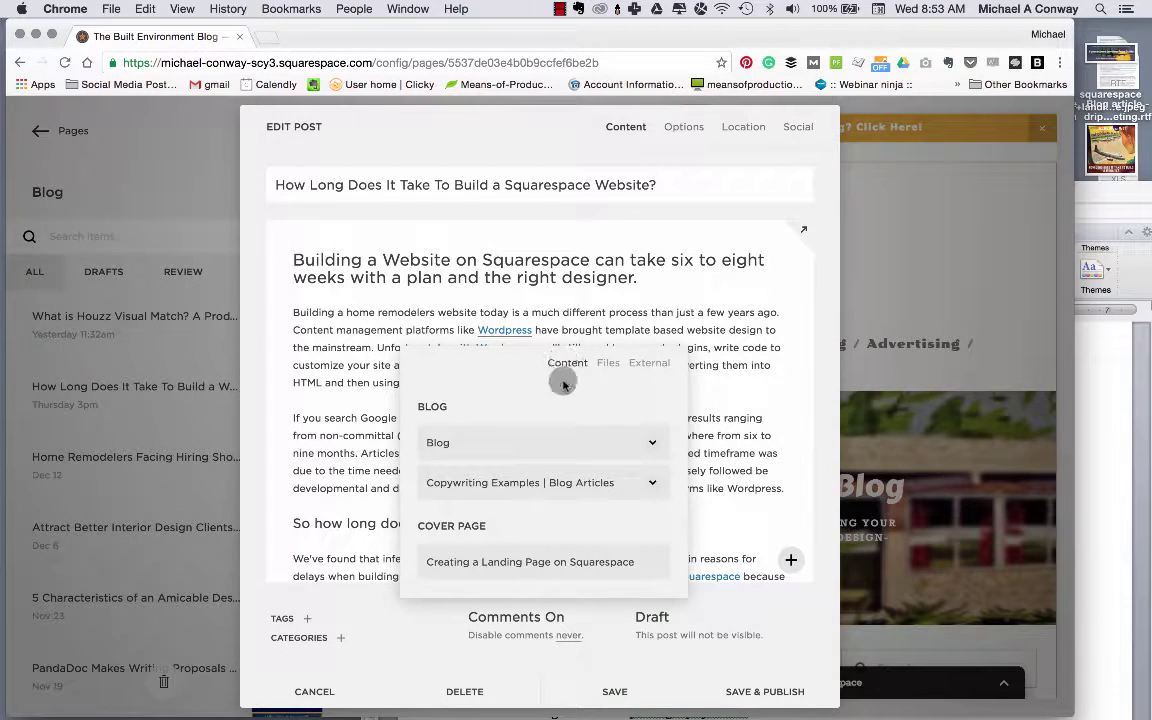
scroll(585, 519, "down", 10)
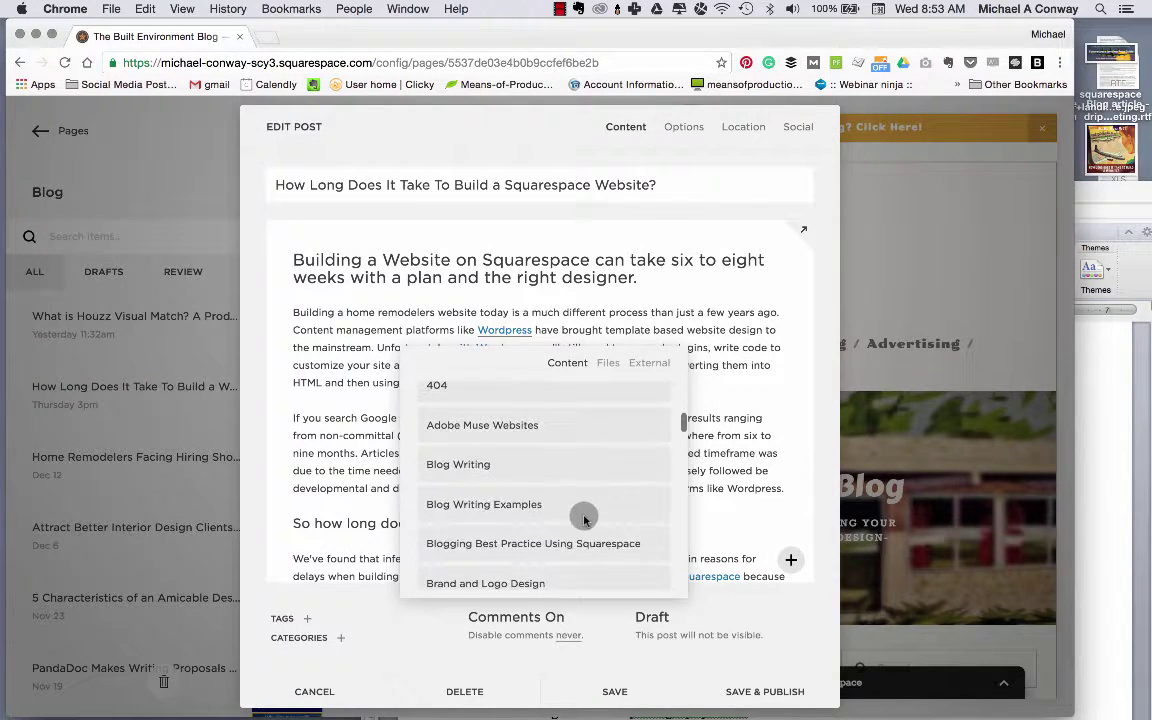
scroll(585, 519, "down", 2)
scroll(585, 519, "up", 3)
scroll(585, 519, "up", 5)
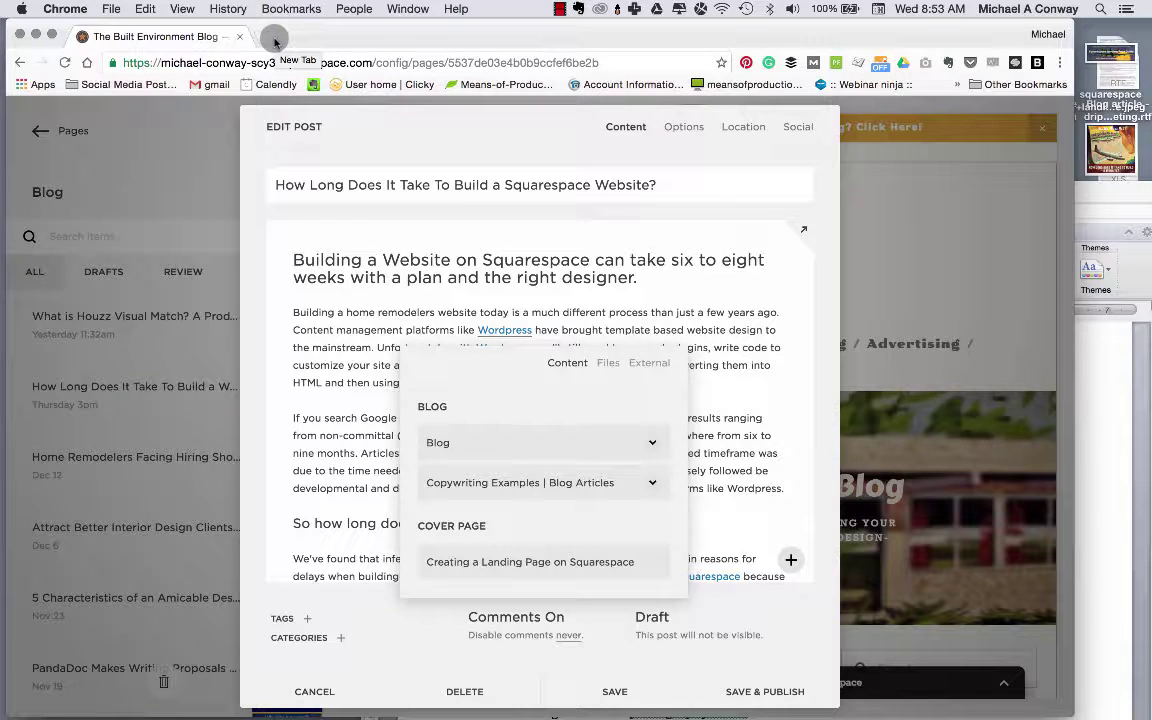
left_click(646, 363)
left_click(576, 393)
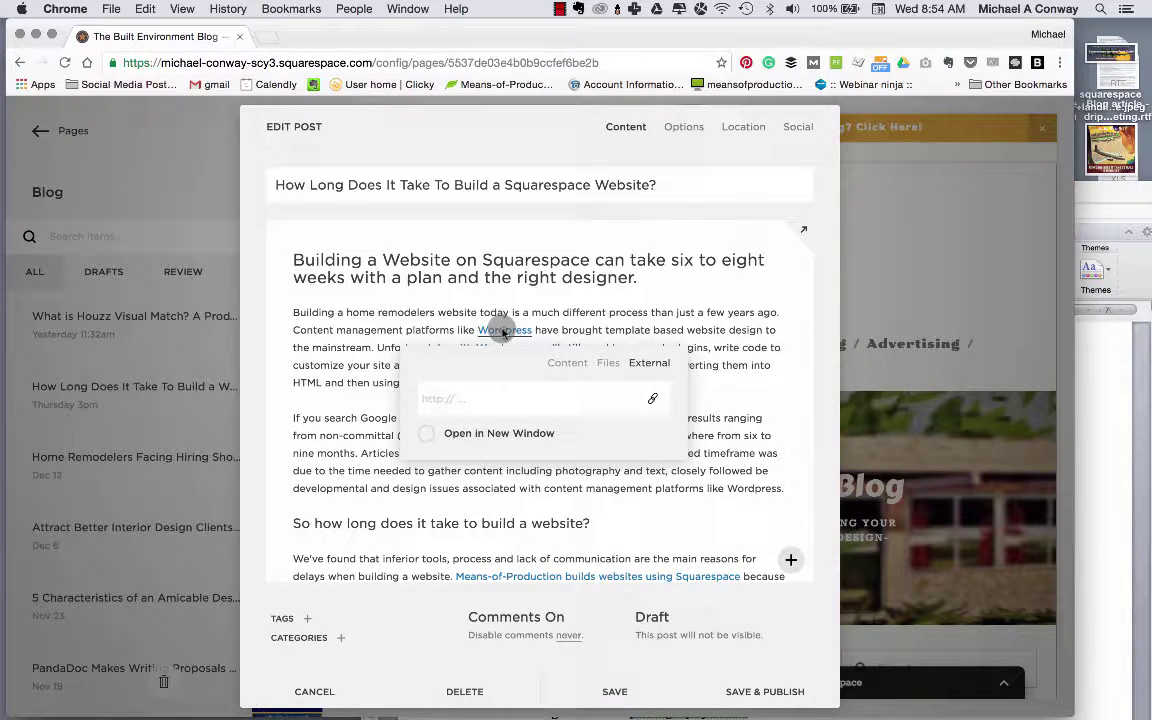
left_click(610, 364)
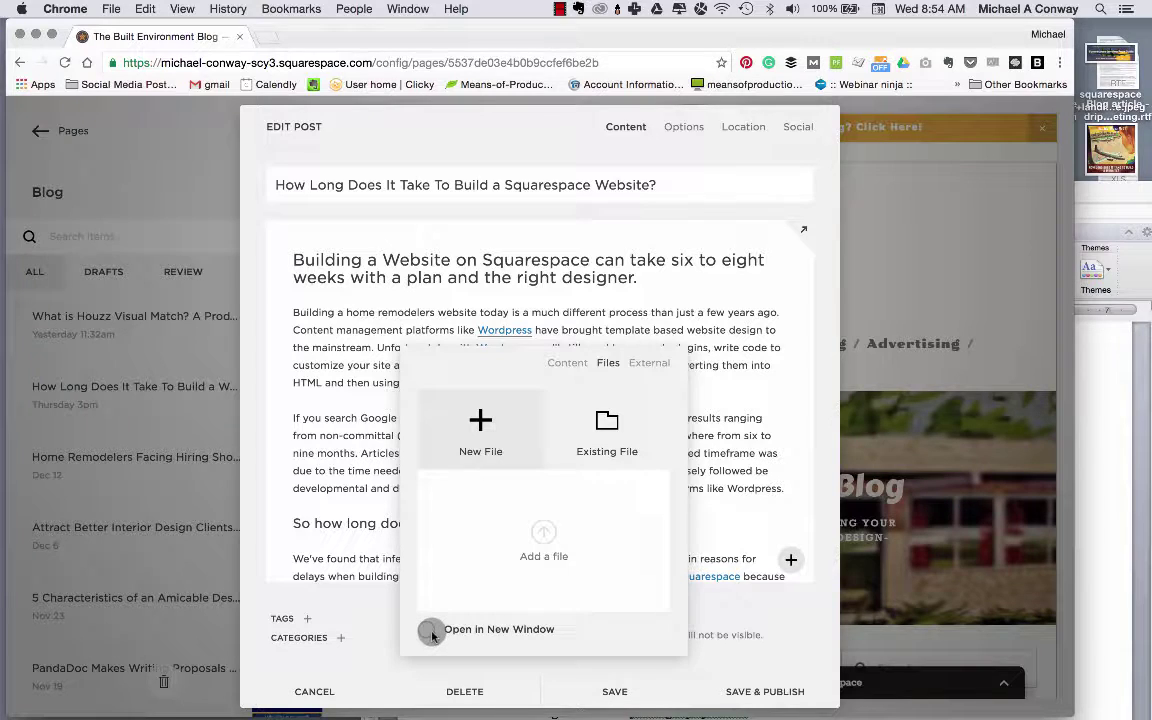
left_click(743, 396)
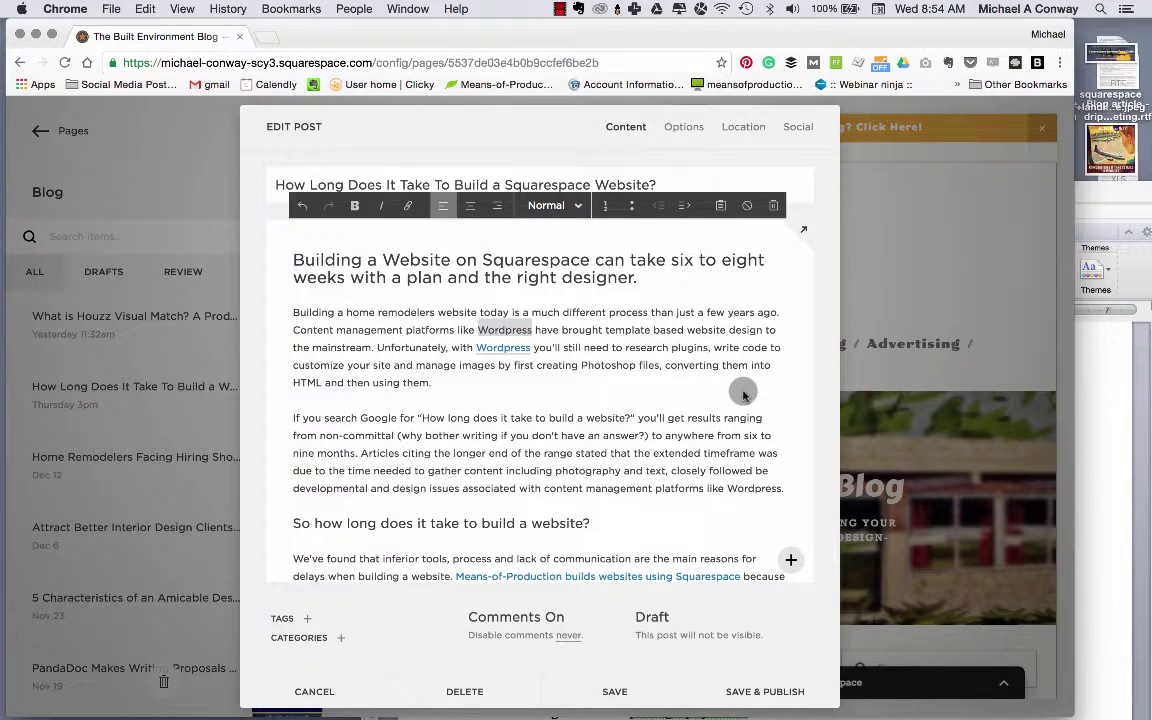
left_click(508, 350)
left_click(508, 351)
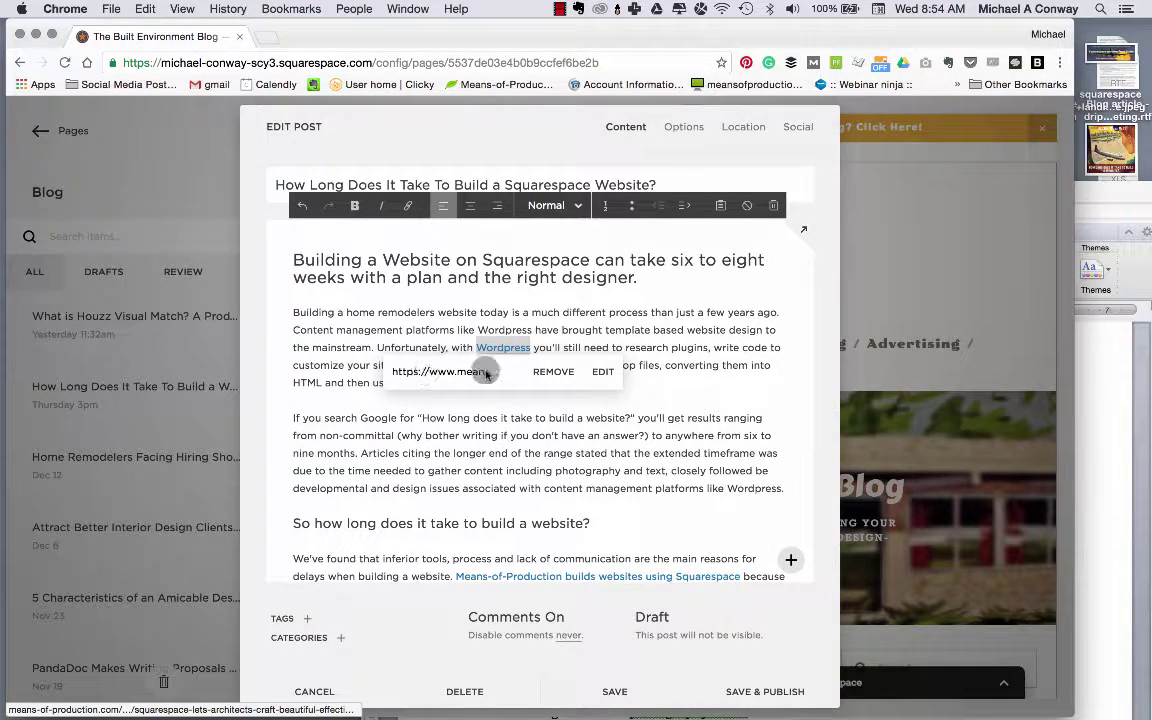
left_click(601, 371)
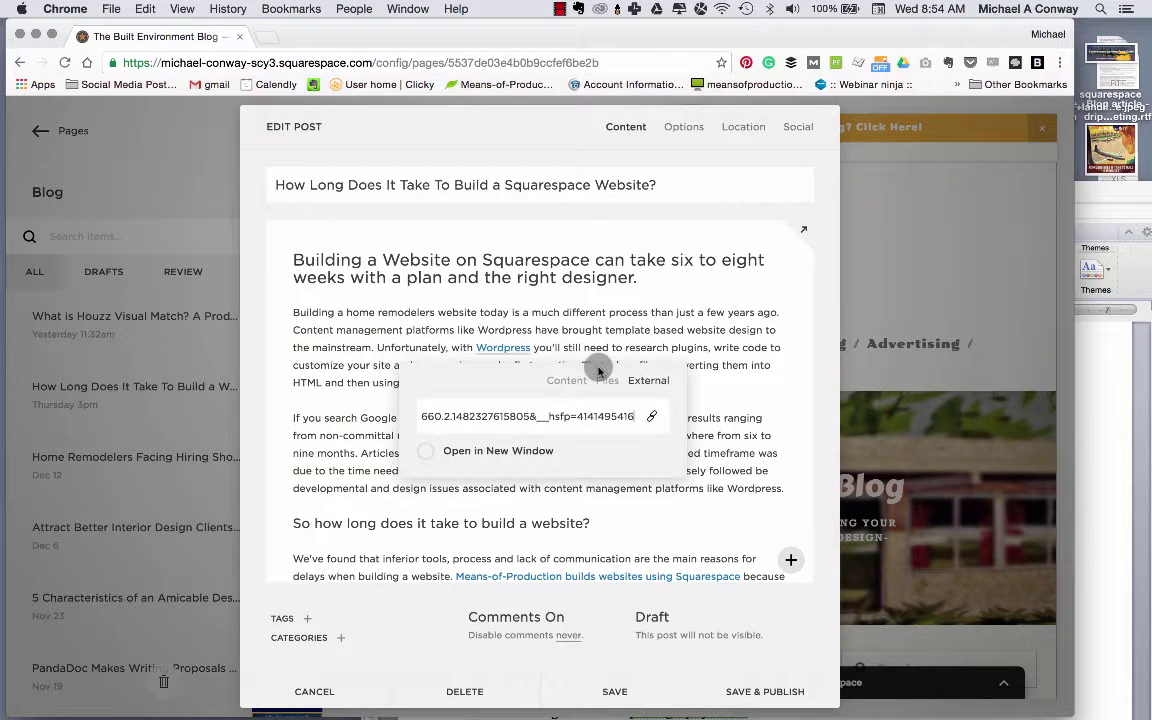
left_click(557, 415)
key("Left")
key("Left")
key("Left")
key("Left")
key("Left")
key("Left")
key("Left")
key("Left")
key("Left")
key("Left")
key("Left")
key("Left")
key("Left")
key("Left")
key("Left")
key("Left")
key("Left")
key("Left")
key("Left")
key("Left")
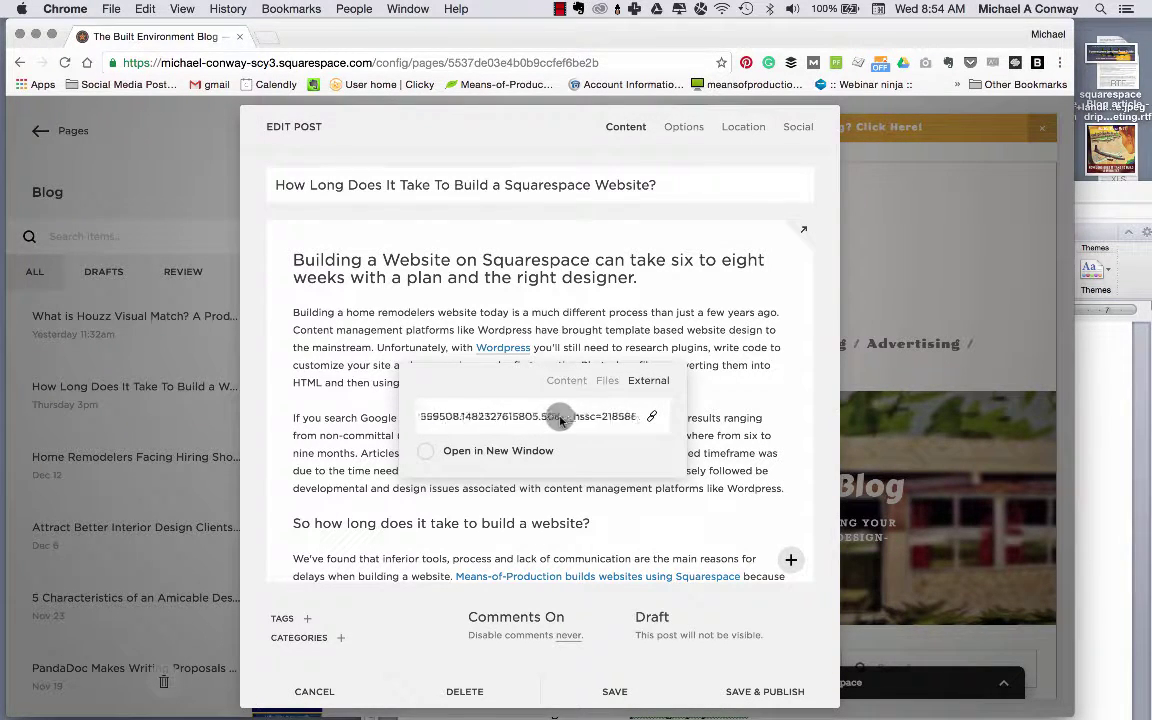
key("Left")
key("Left")
key("Left")
key("Left")
key("Left")
key("Left")
key("Left")
key("Left")
key("Left")
key("Left")
key("Left")
key("Left")
key("Left")
key("Left")
key("Left")
key("Left")
key("Left")
key("Left")
key("Left")
key("Left")
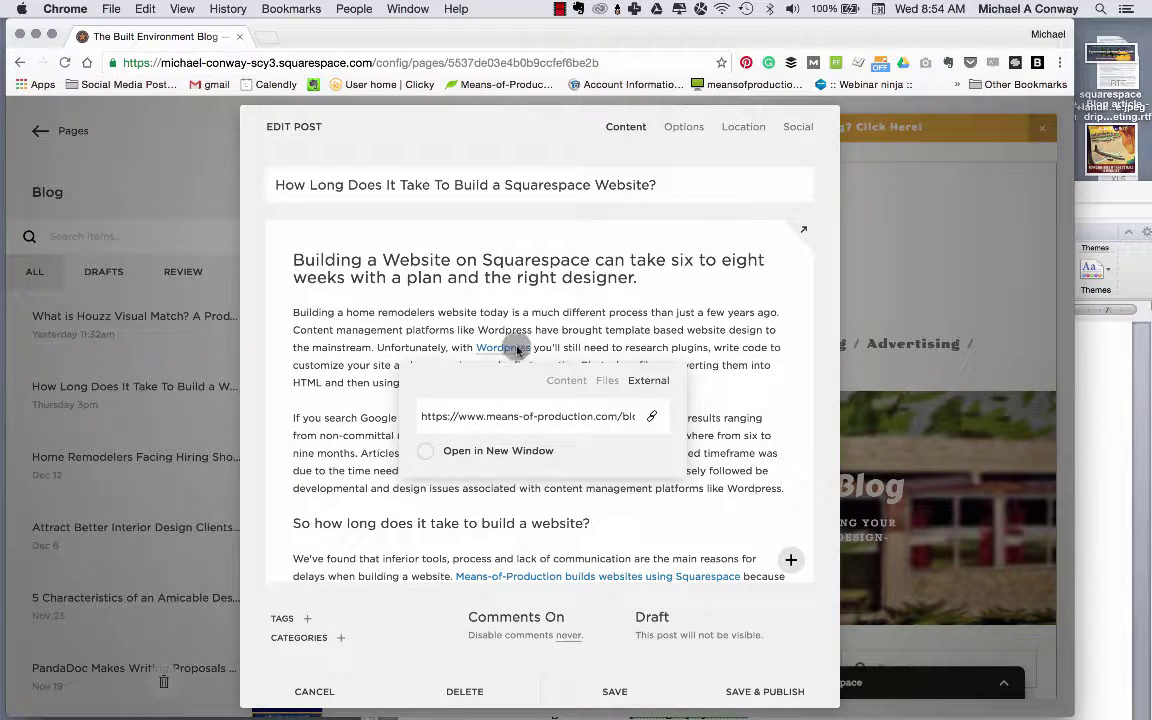
left_click(738, 386)
scroll(738, 387, "down", 5)
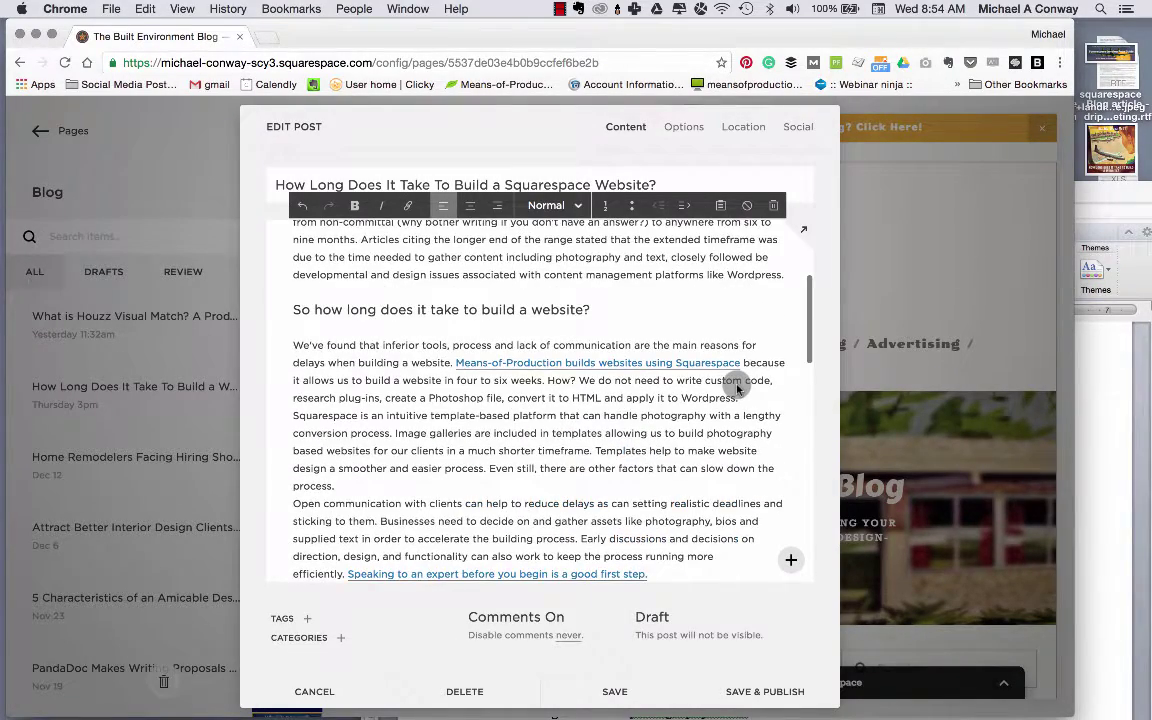
- Apply Heading 3 to 'What are the must haves for a home remodeler website?'
scroll(720, 380, "down", 6)
left_click_drag(579, 316, 290, 316)
left_click(548, 205)
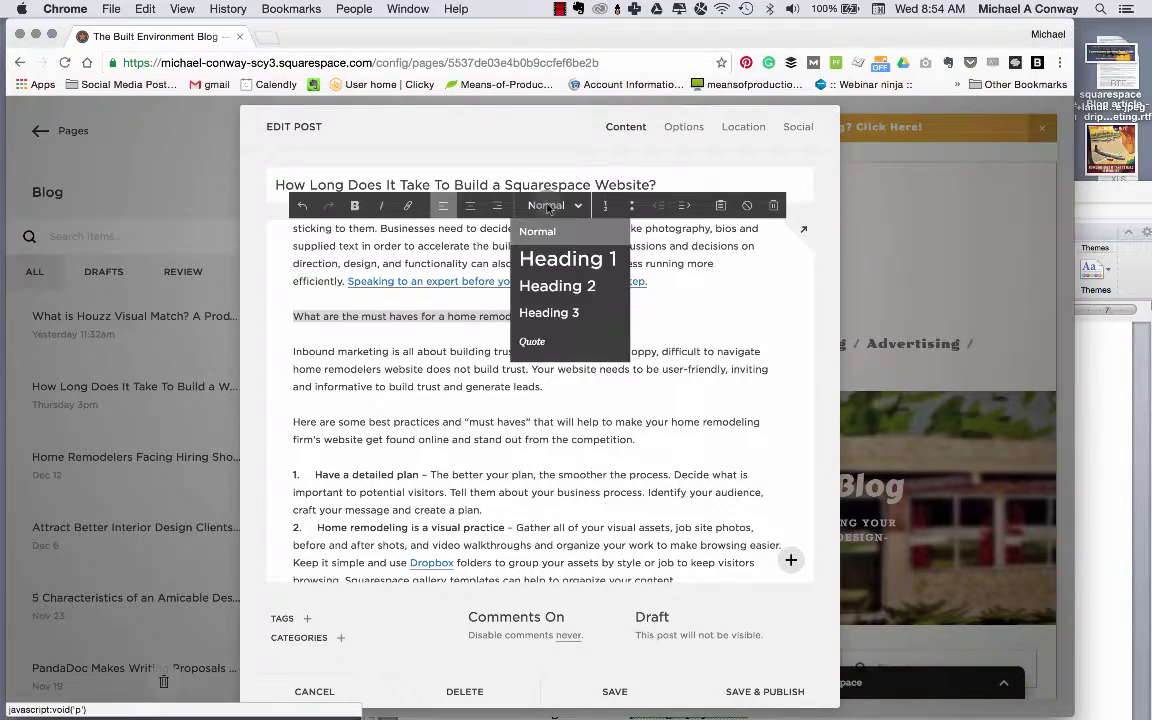
left_click(581, 314)
- Return to the top of the post and bring up the insert point above the opening heading
scroll(662, 430, "down", 1)
scroll(662, 430, "down", 8)
scroll(601, 420, "down", 2)
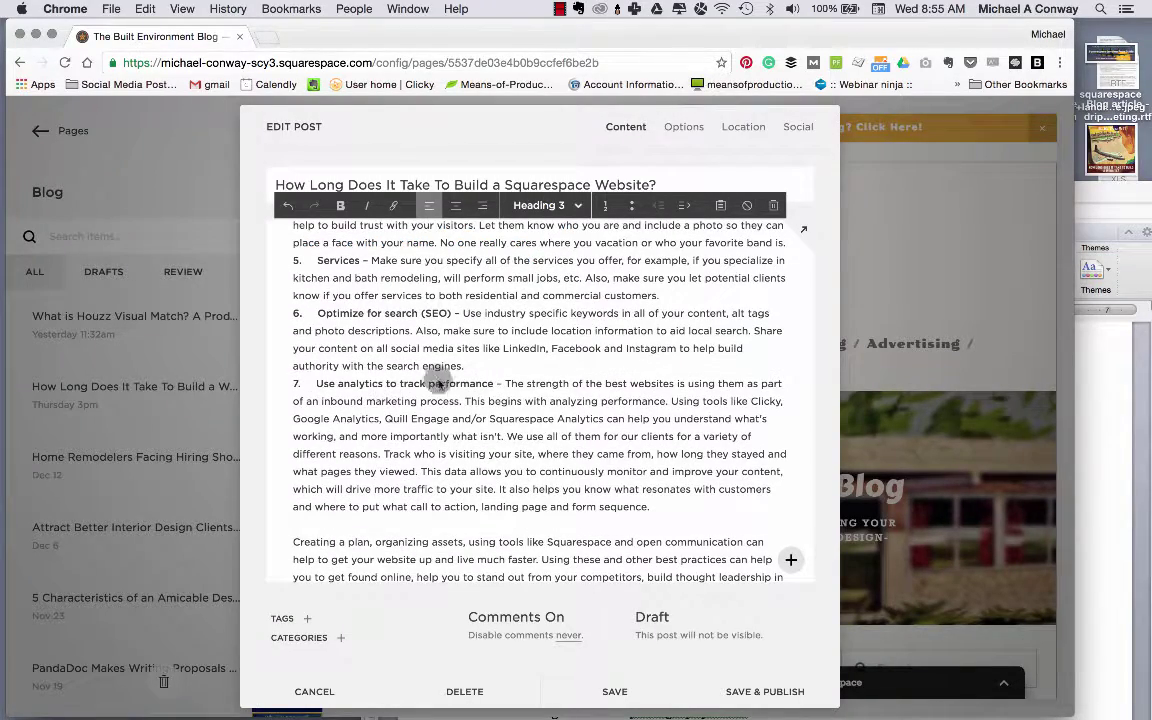
scroll(462, 400, "up", 3)
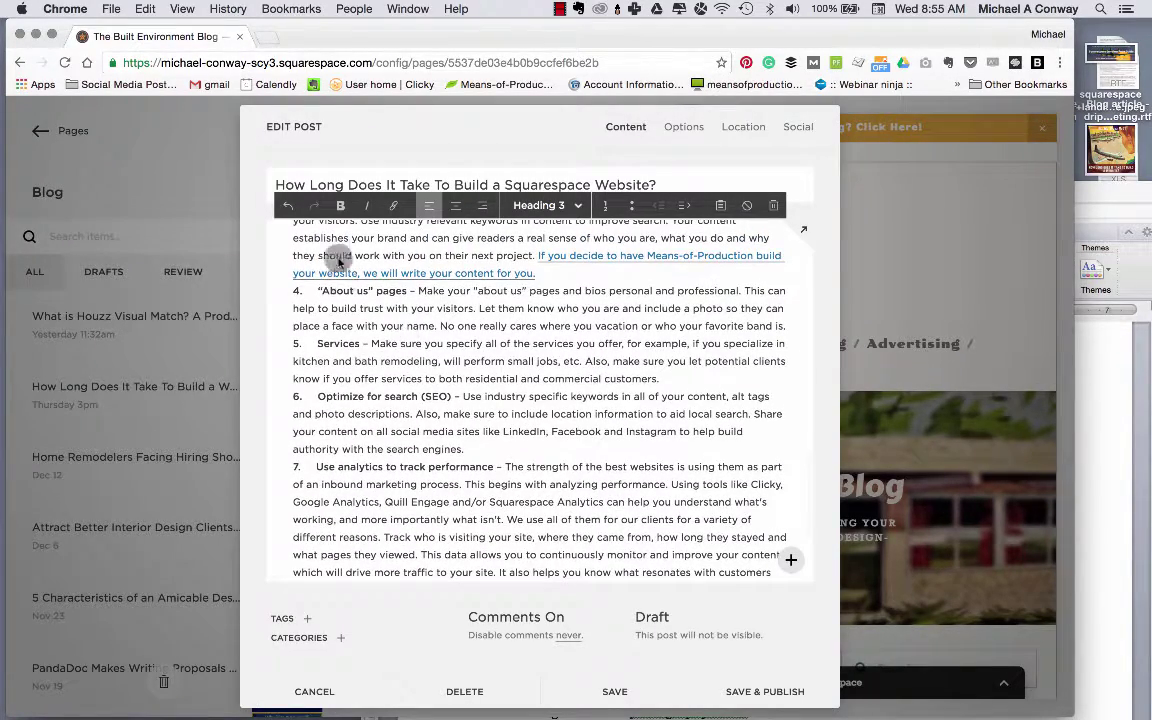
scroll(400, 440, "up", 4)
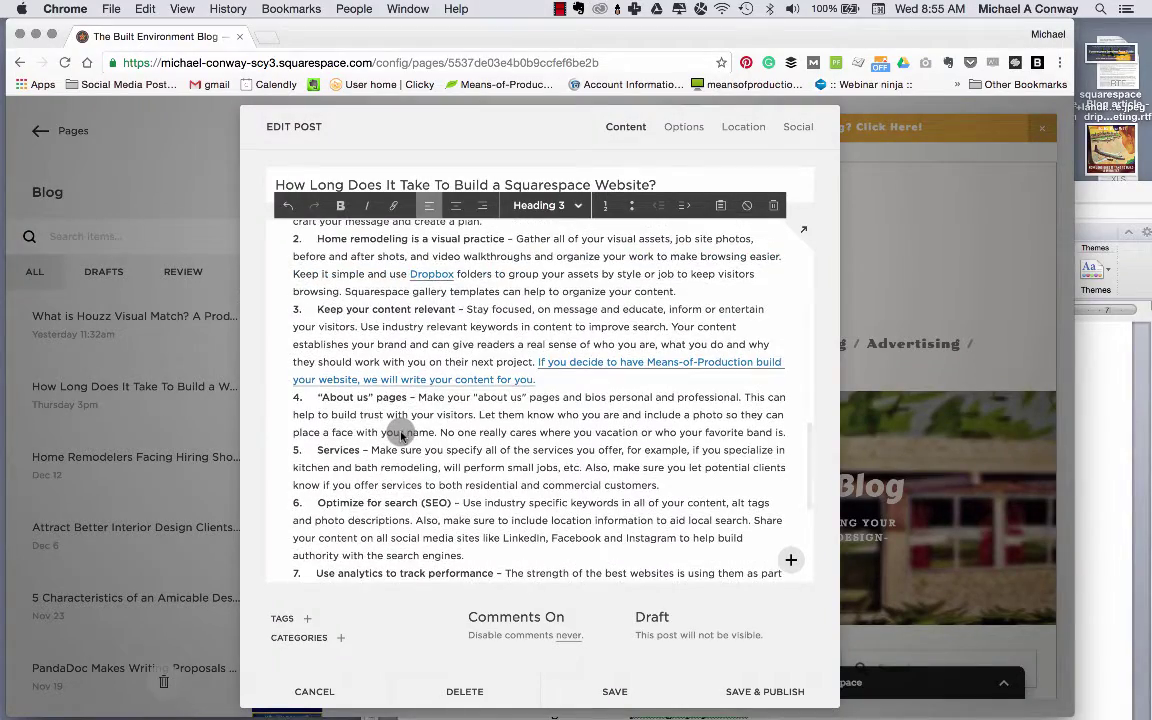
scroll(401, 436, "up", 3)
scroll(401, 434, "down", 2)
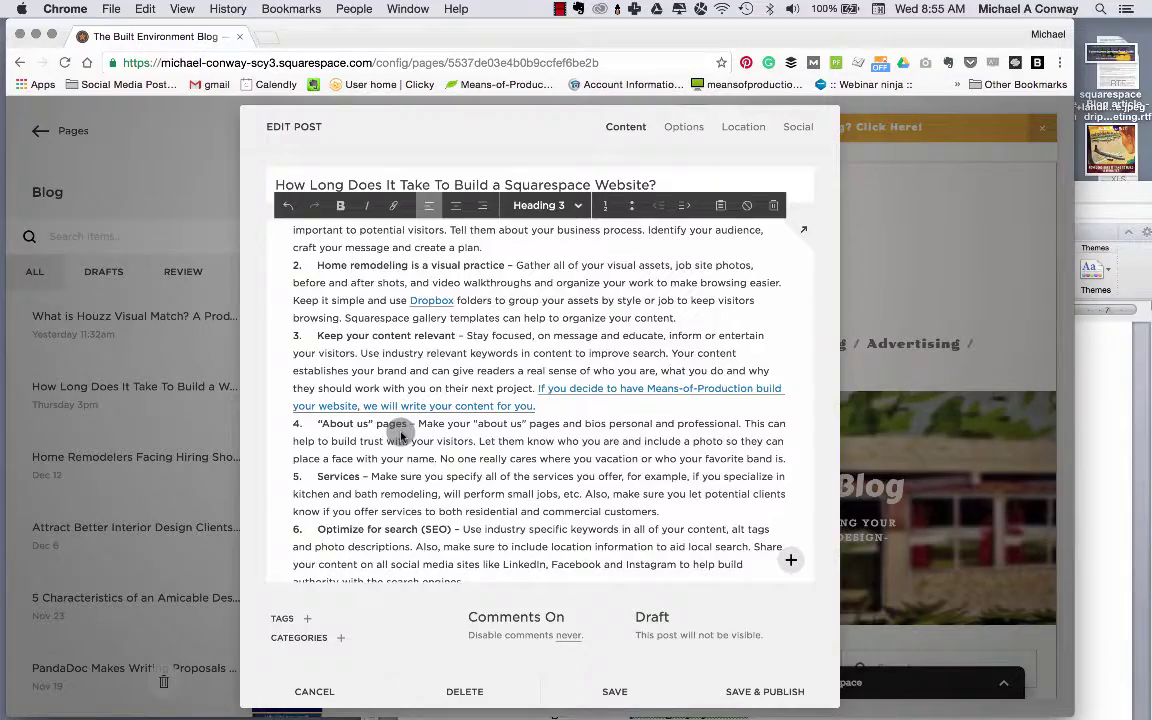
scroll(401, 436, "up", 15)
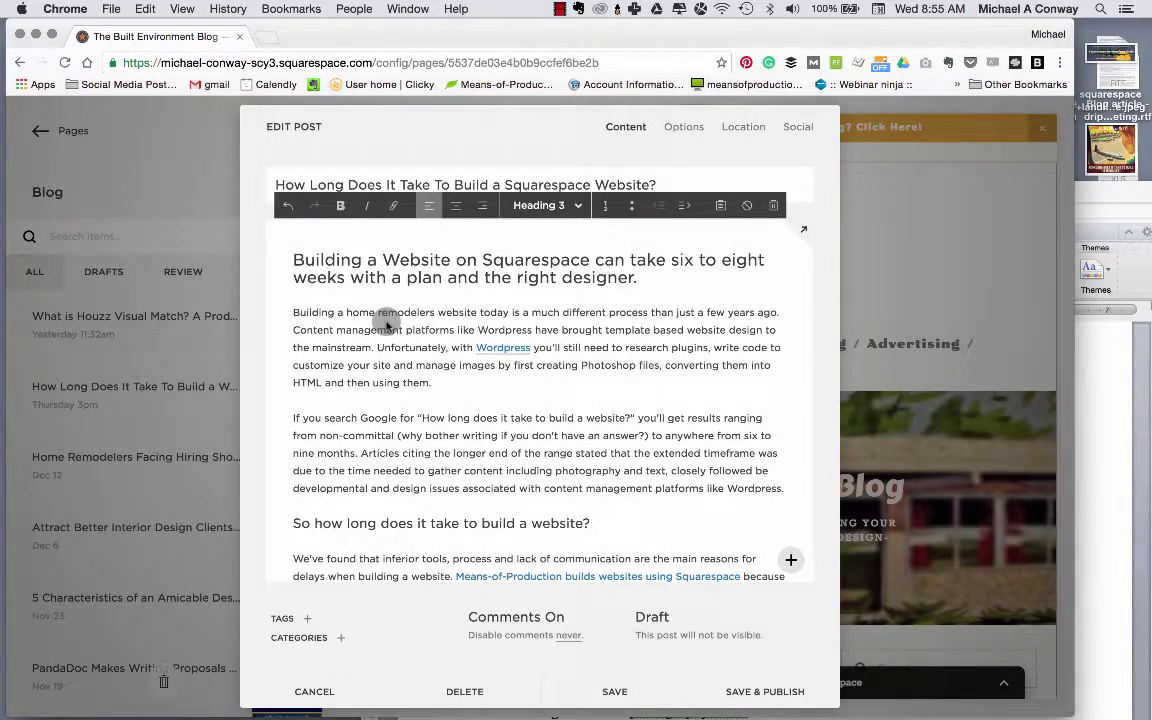
left_click_drag(280, 295, 282, 237)
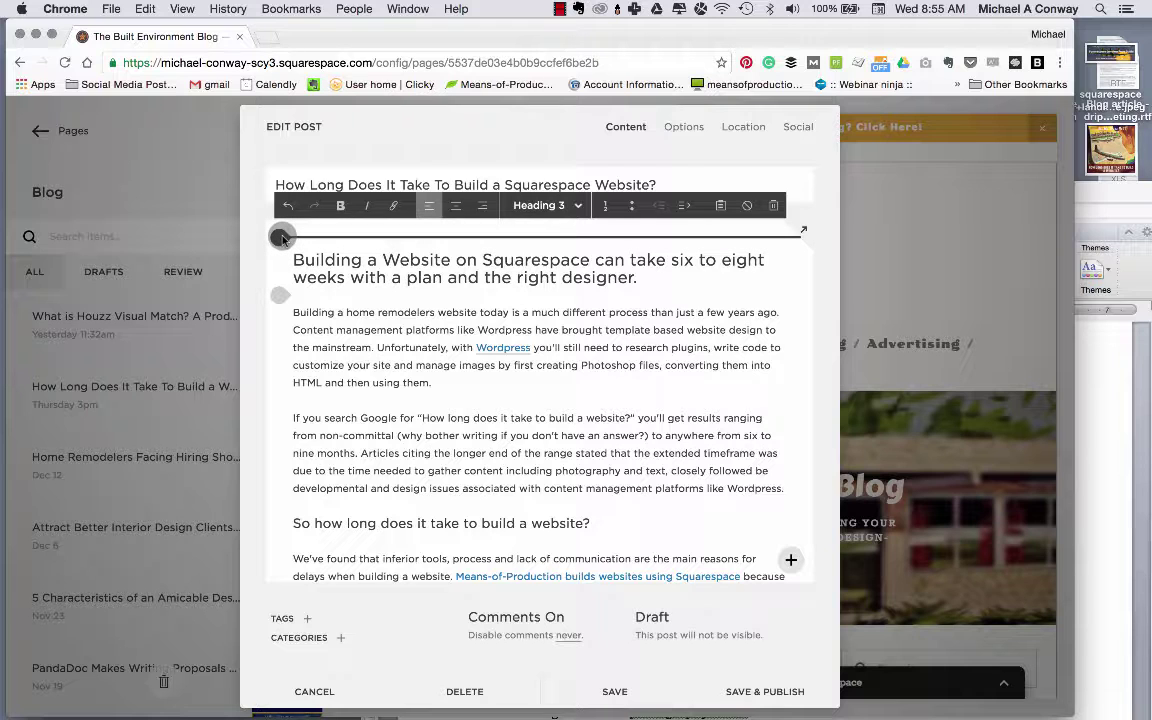
- Pick an Image block from the content blocks and drag it toward the opening heading
left_click(282, 238)
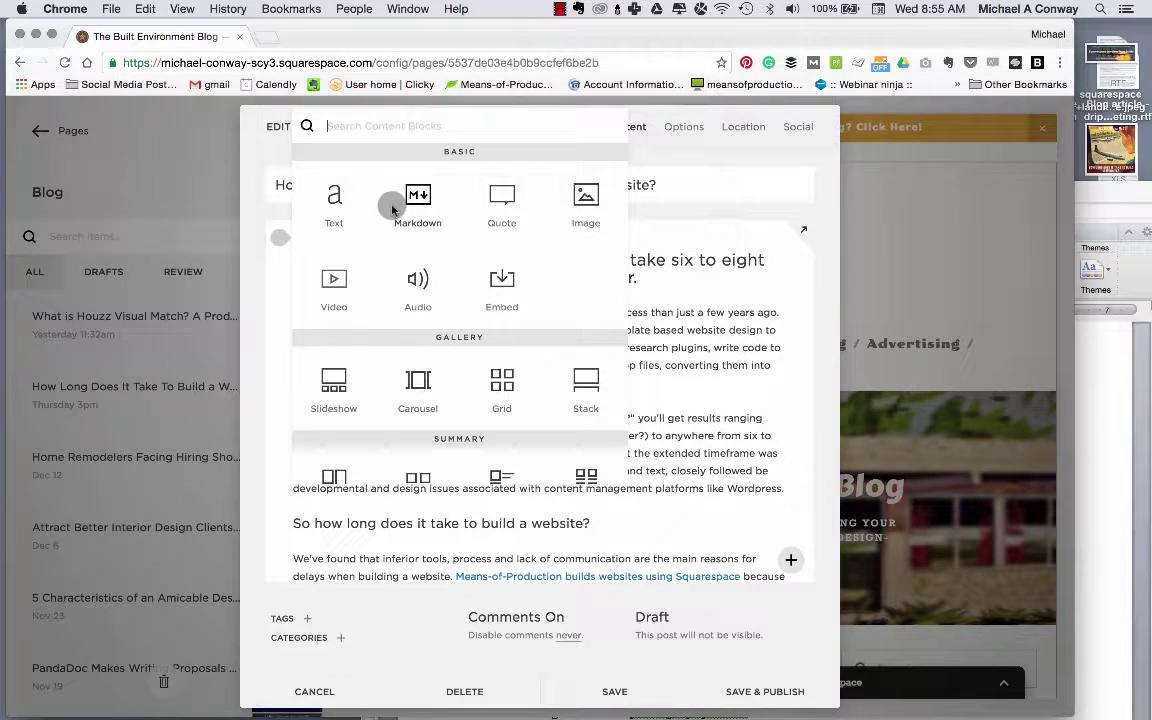
left_click(282, 238)
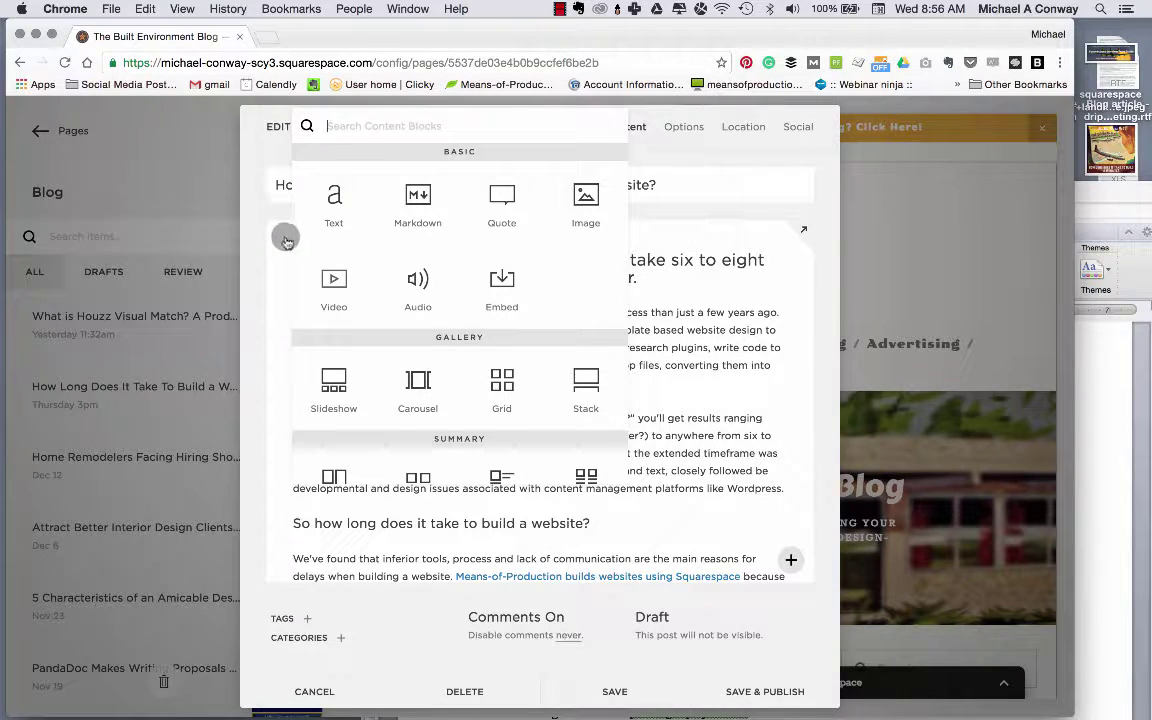
left_click(692, 271)
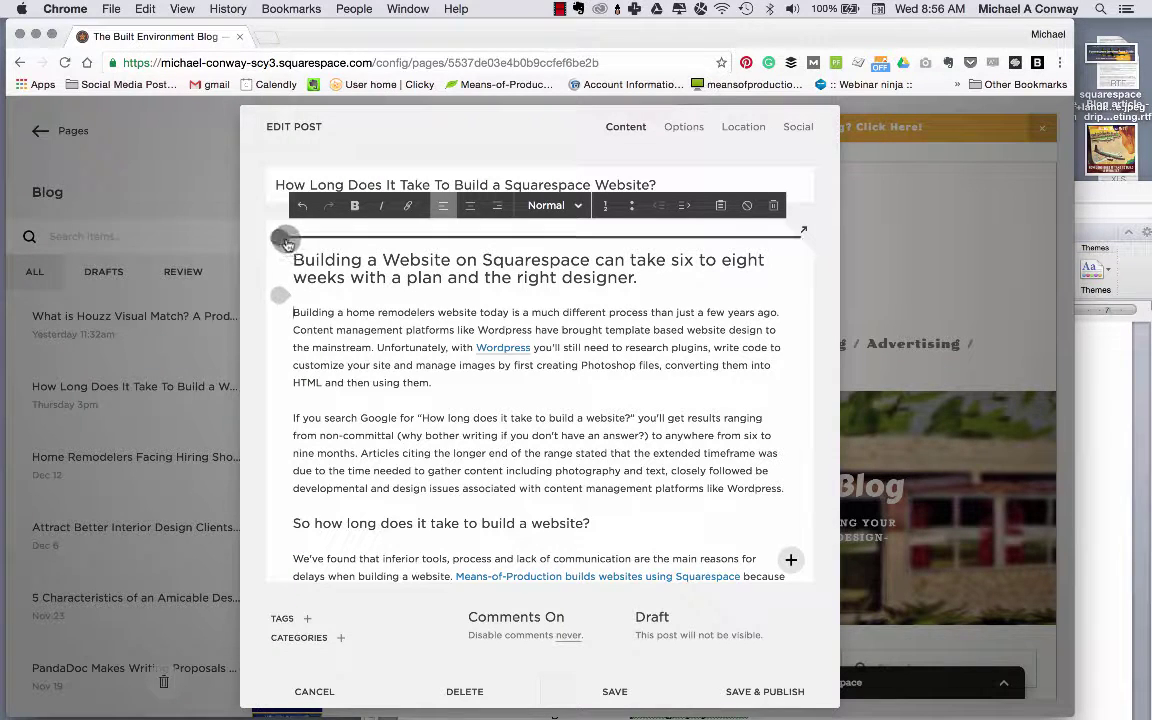
left_click(282, 238)
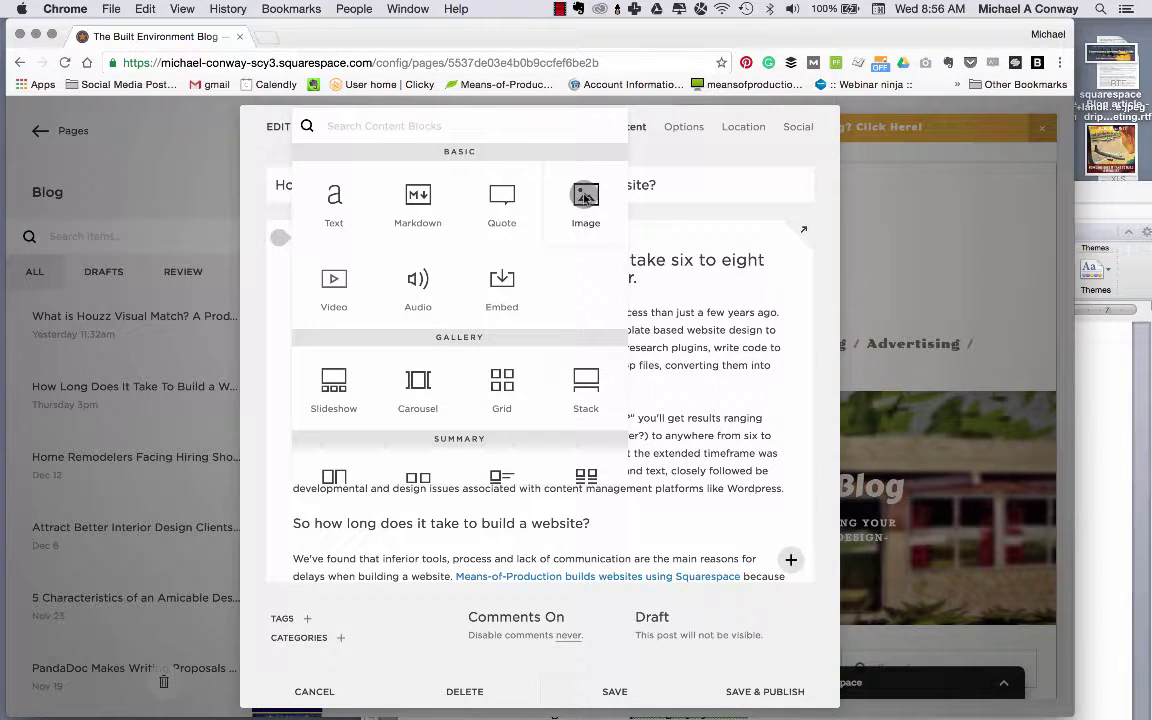
left_click_drag(586, 200, 371, 277)
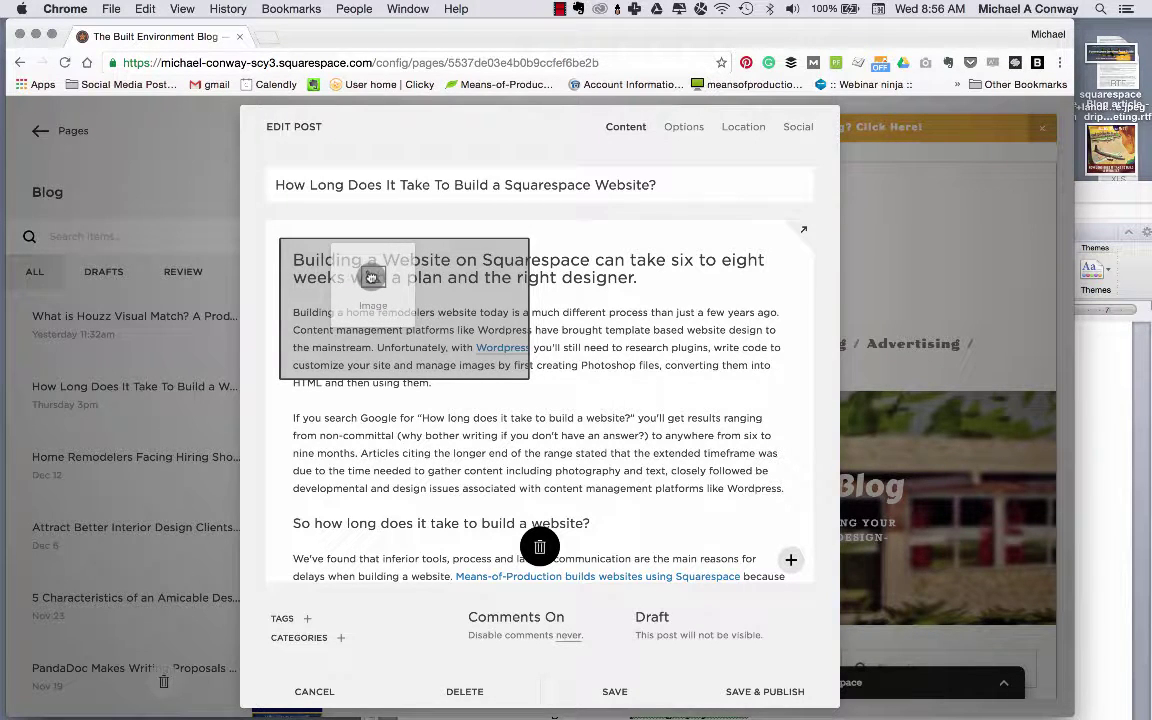
- Drop the Image block atop the post and fill it with the airplane illustration PNG from the desktop
left_click_drag(371, 277, 371, 280)
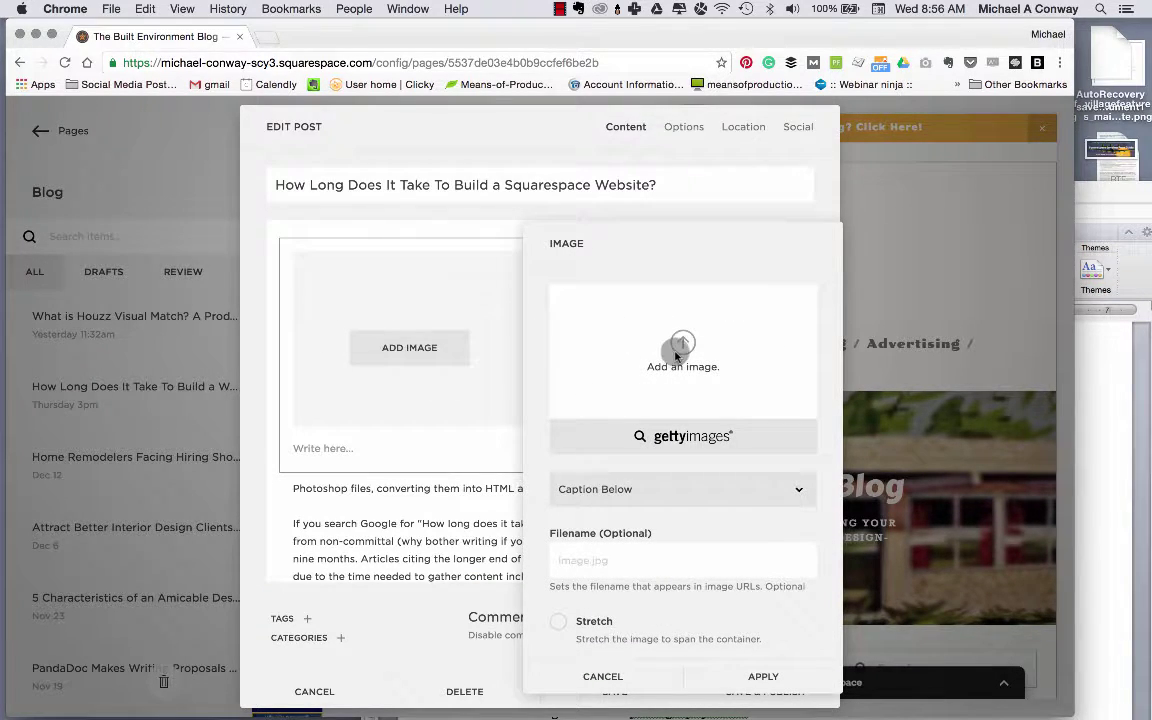
left_click_drag(1095, 195, 1095, 293)
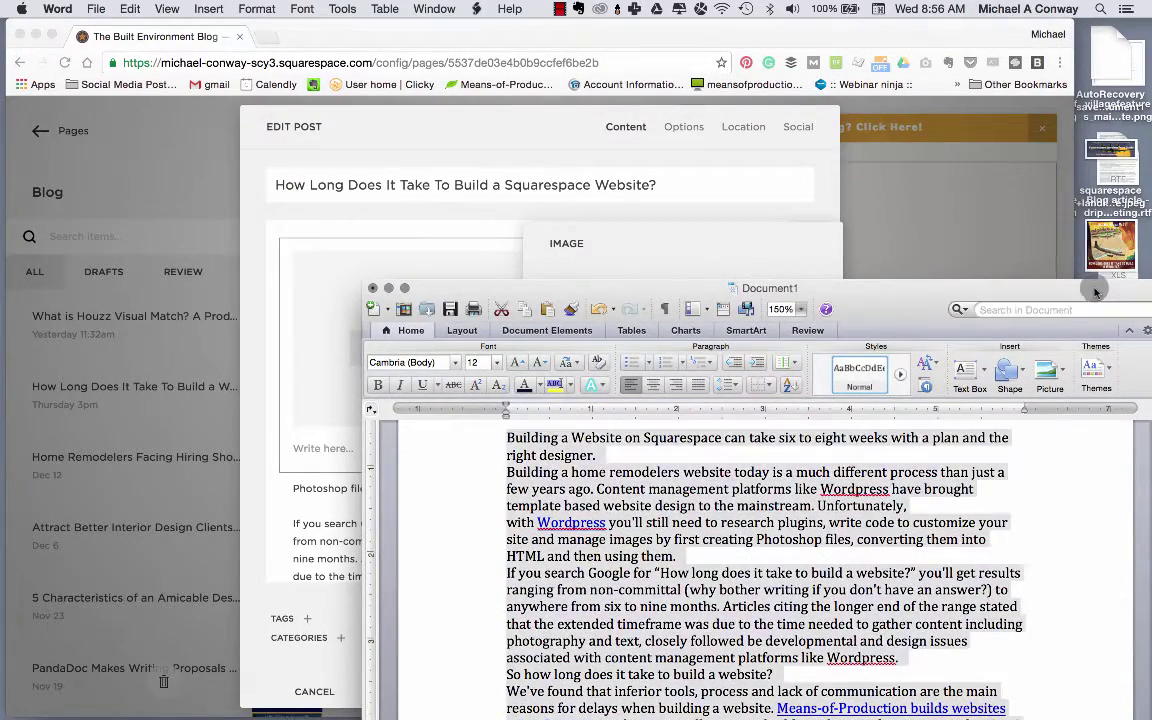
double_click(1095, 293)
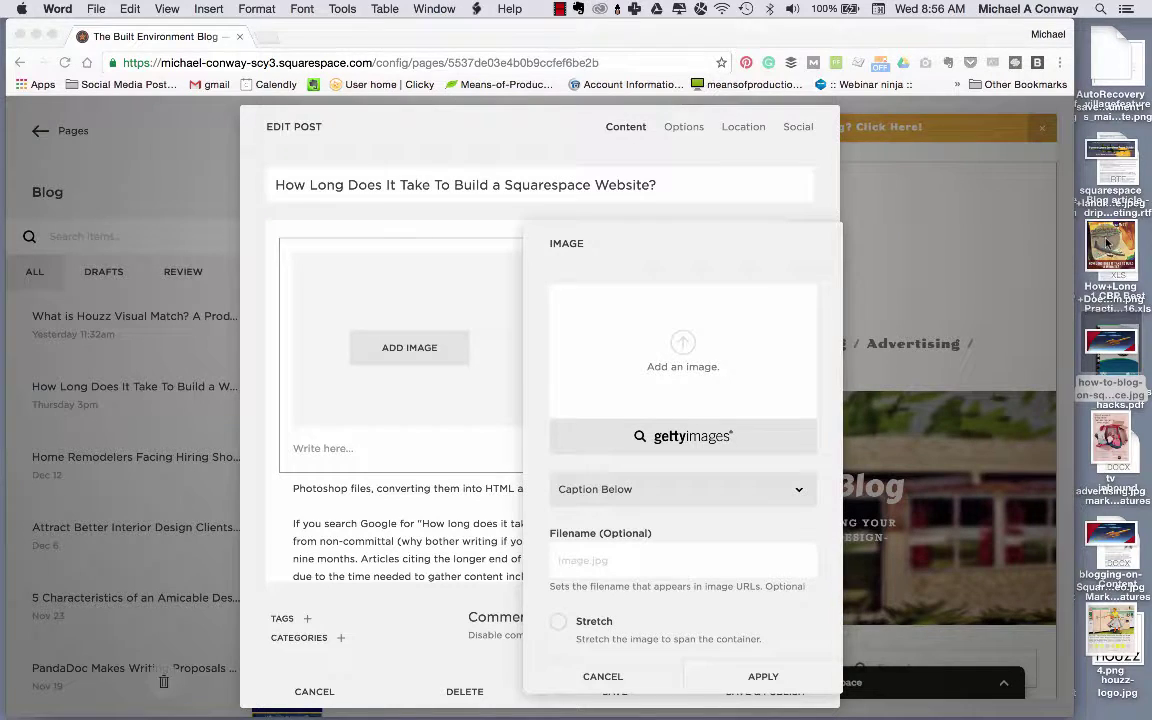
left_click_drag(1110, 248, 697, 344)
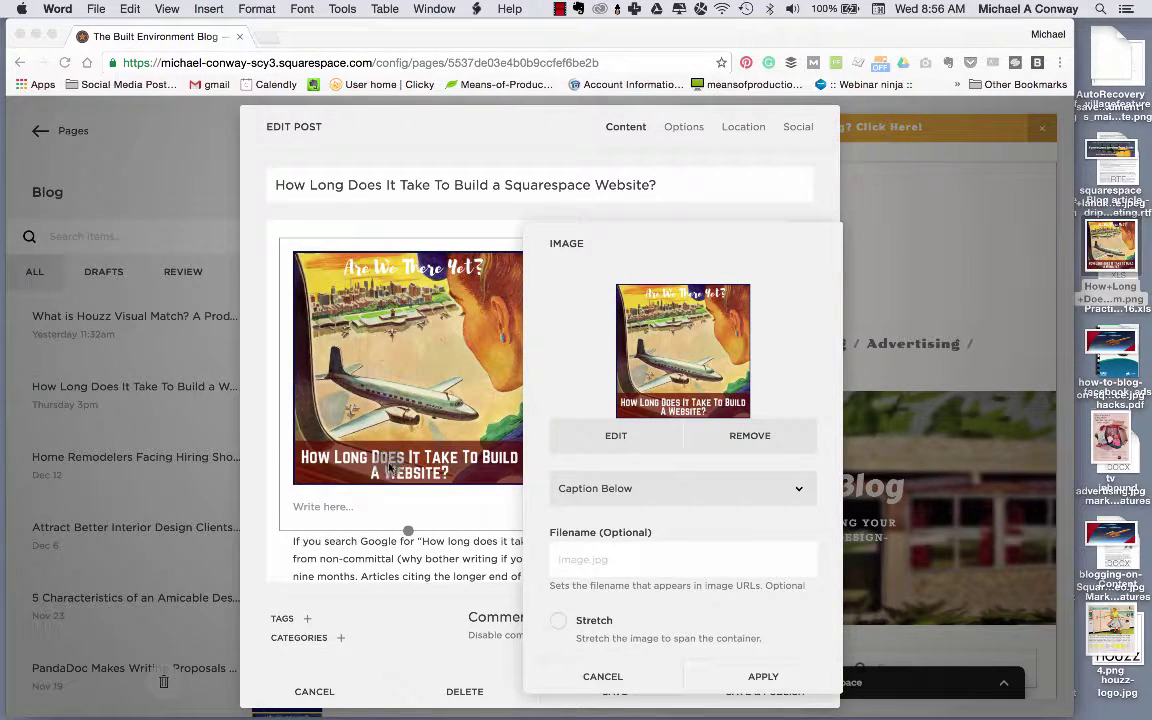
- Caption the image 'How Long Does It Take To Build a Squarespace Website' and set Do Not Display Caption
left_click(337, 508)
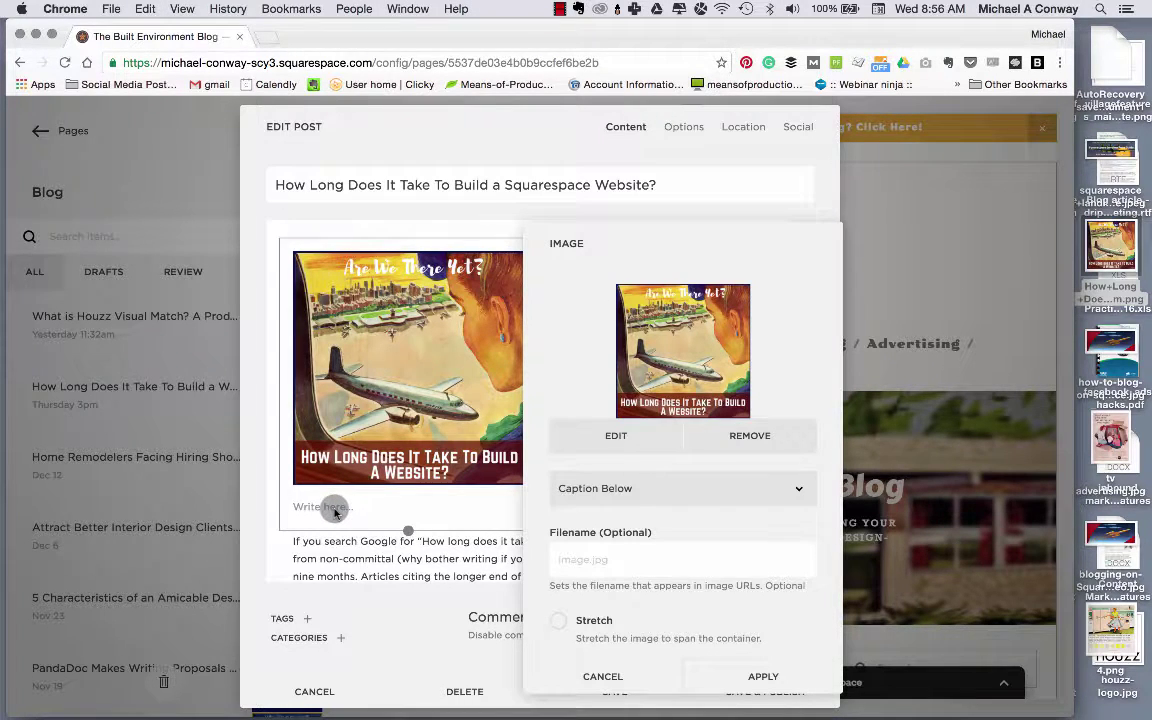
left_click(334, 511)
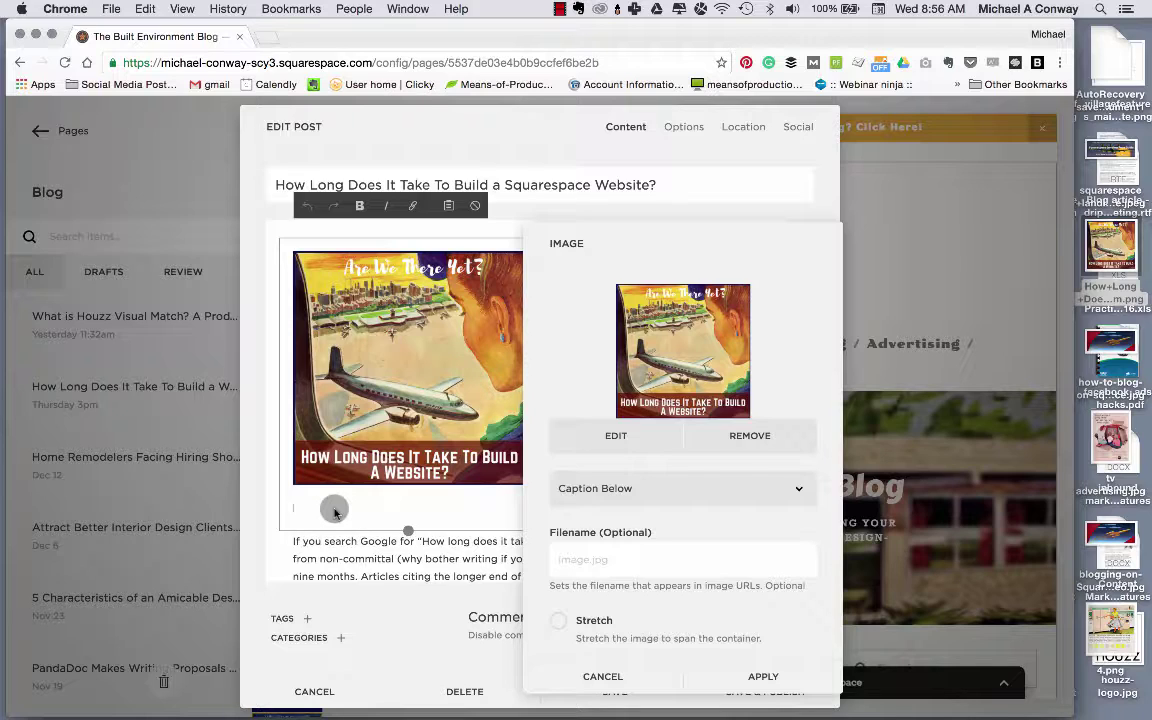
type("How Long Does It")
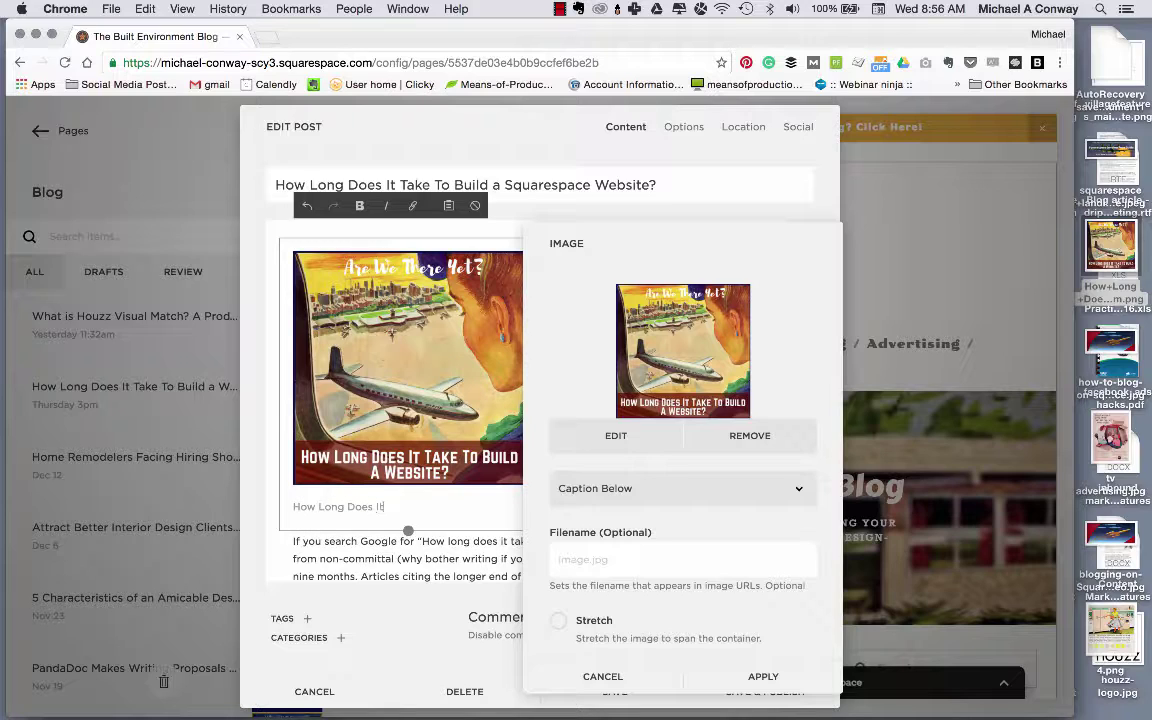
type("ake To Build a Squarespac")
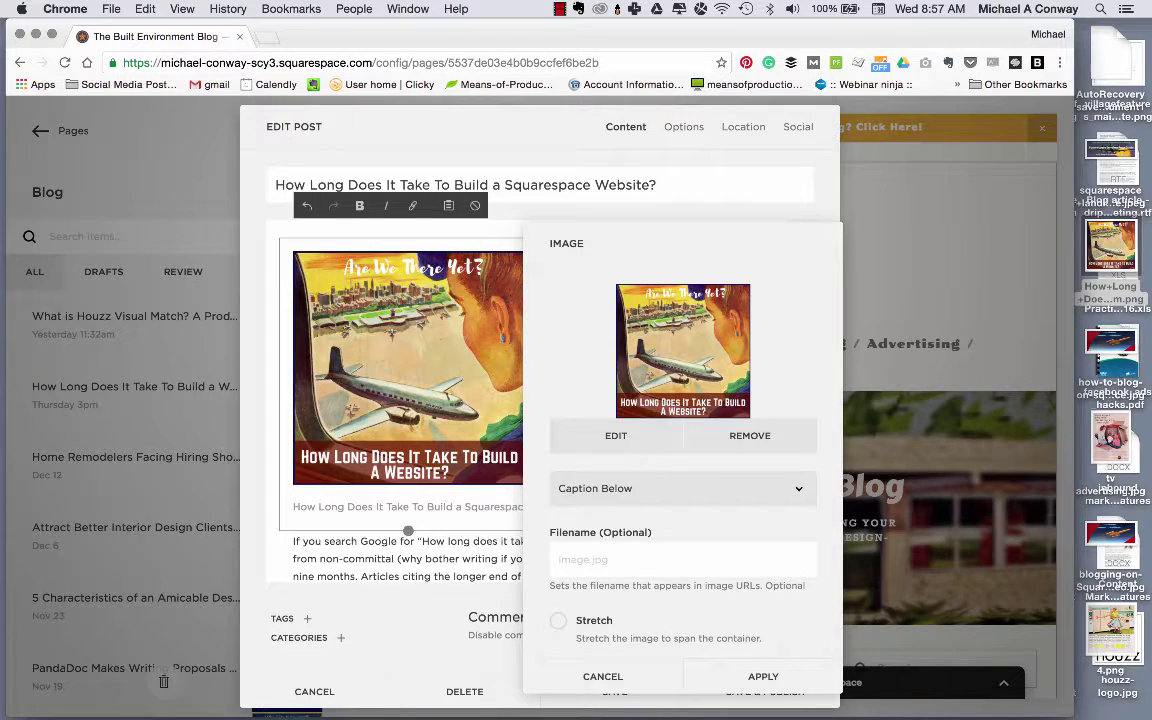
type("e Website")
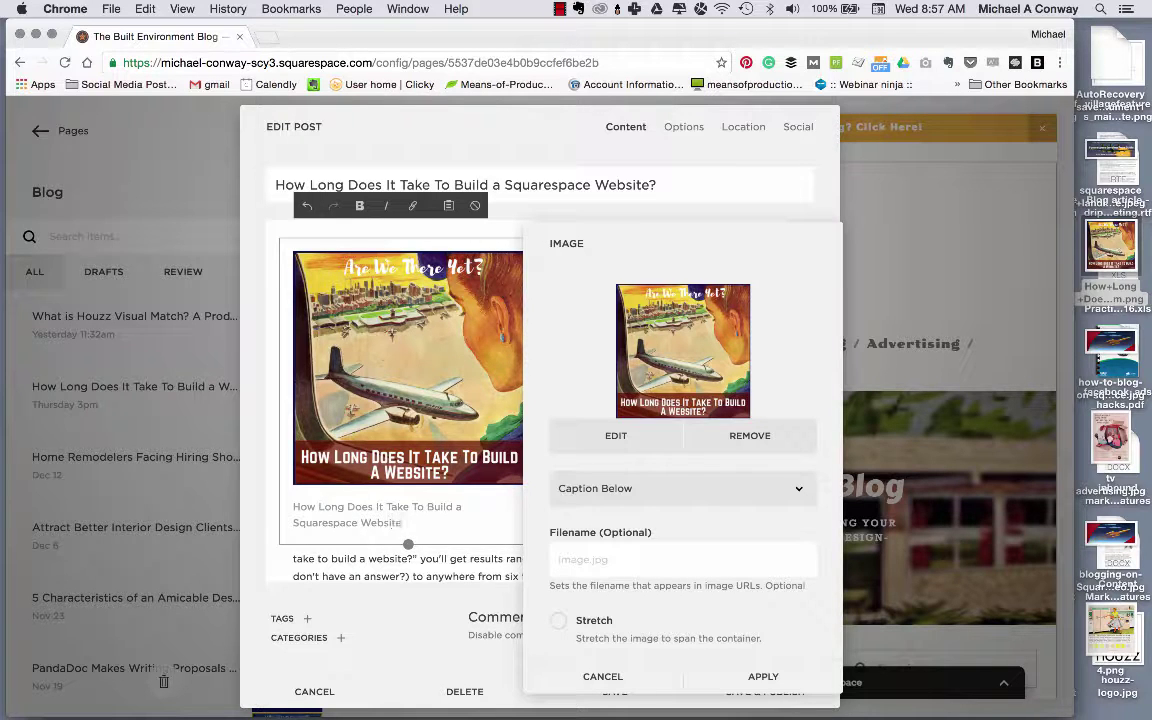
left_click(370, 517)
left_click(687, 489)
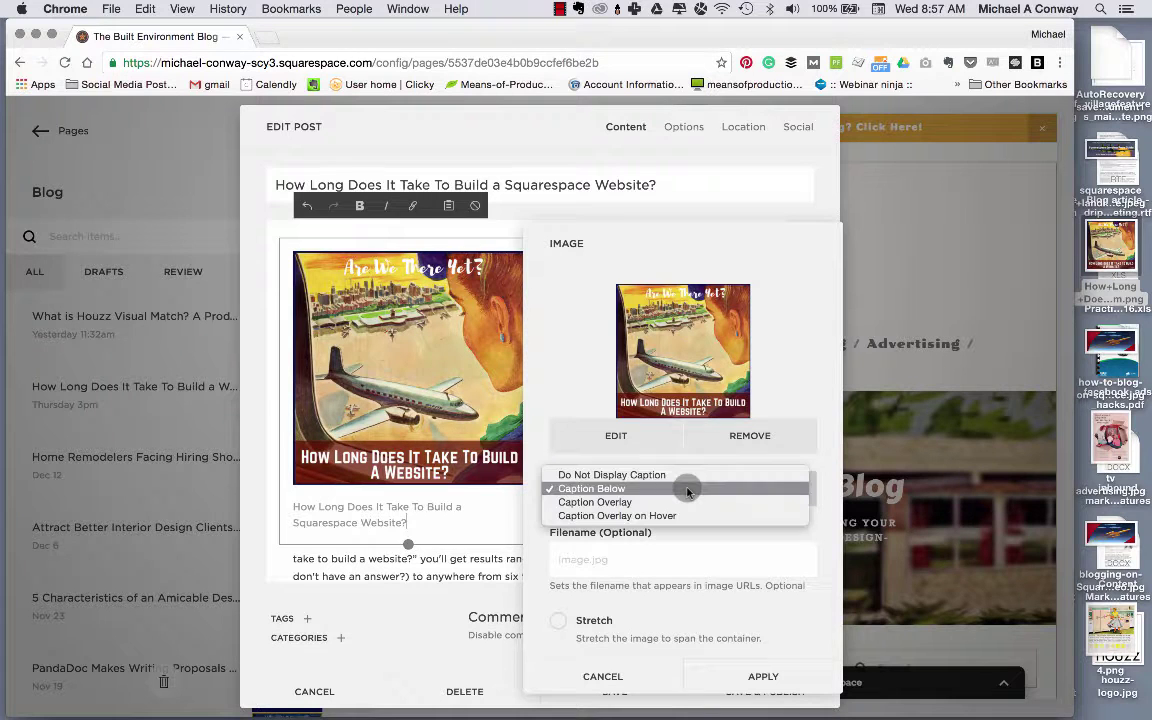
left_click(632, 475)
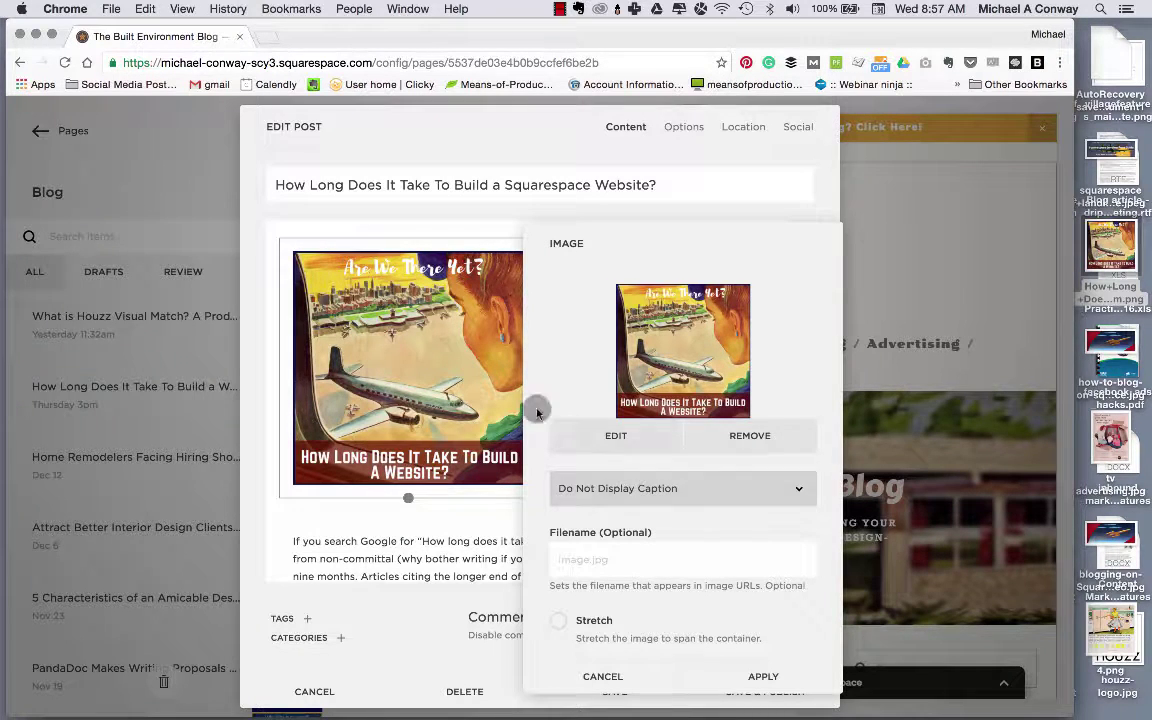
- Try the Lightbox option, open the illustration's clickthrough URL field, then view the PNG in Preview
scroll(744, 440, "down", 3)
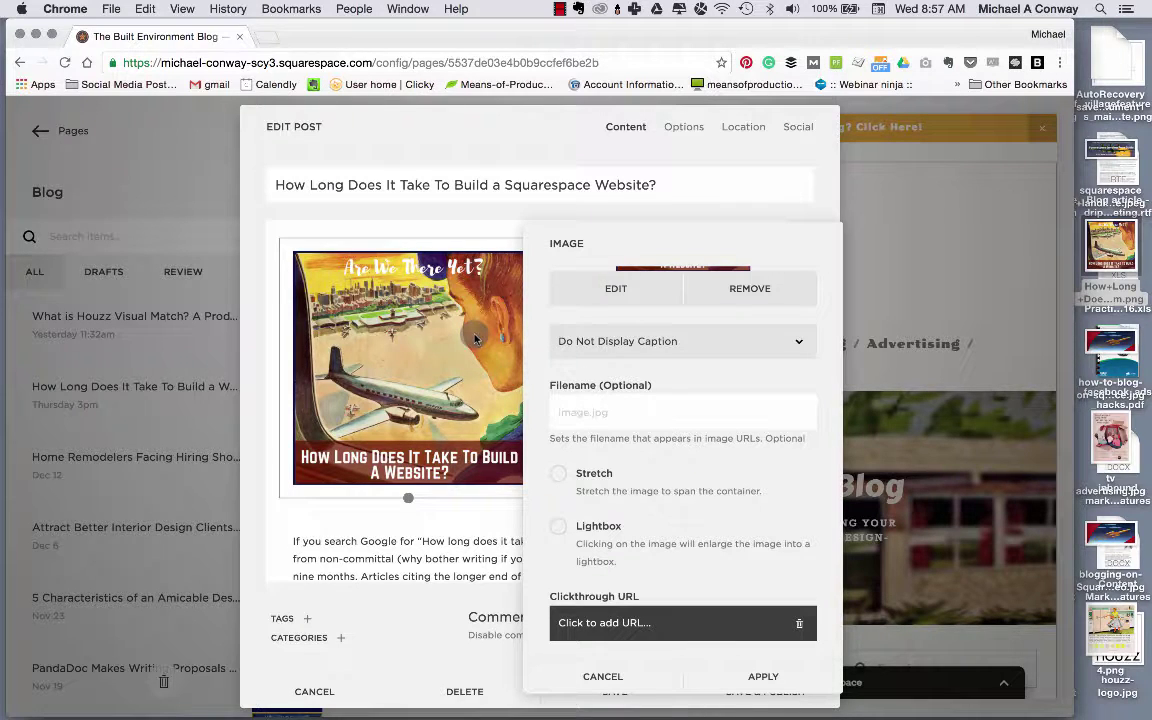
left_click(558, 527)
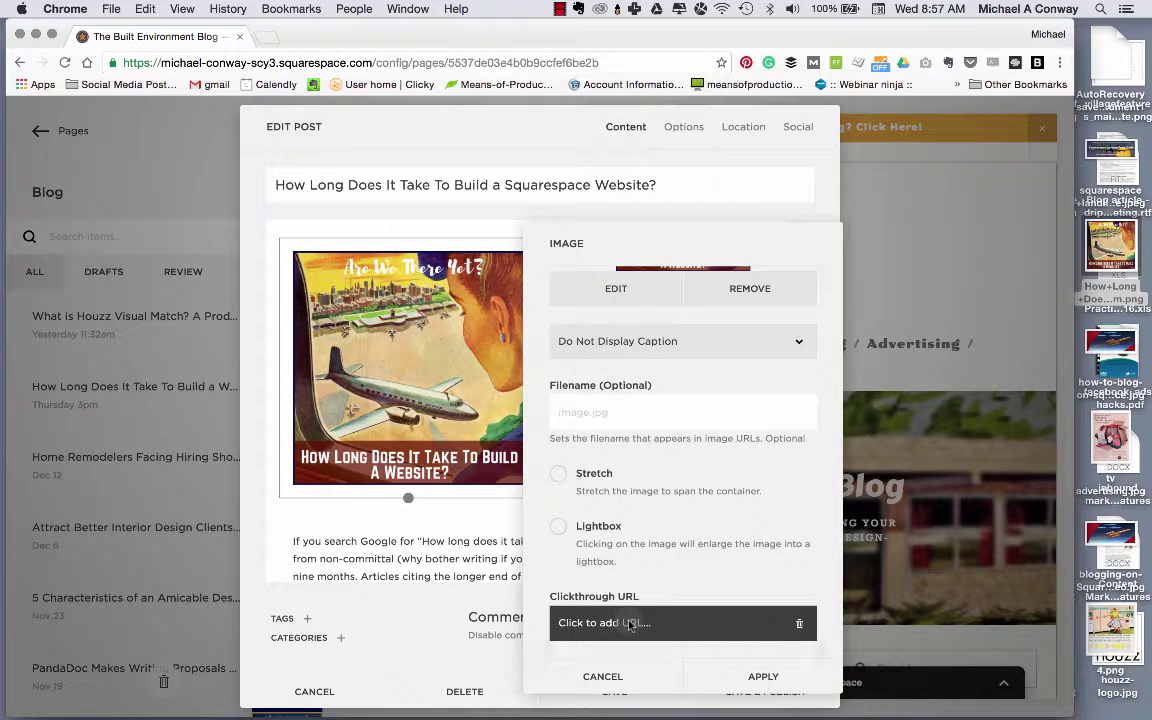
left_click(630, 624)
left_click(702, 560)
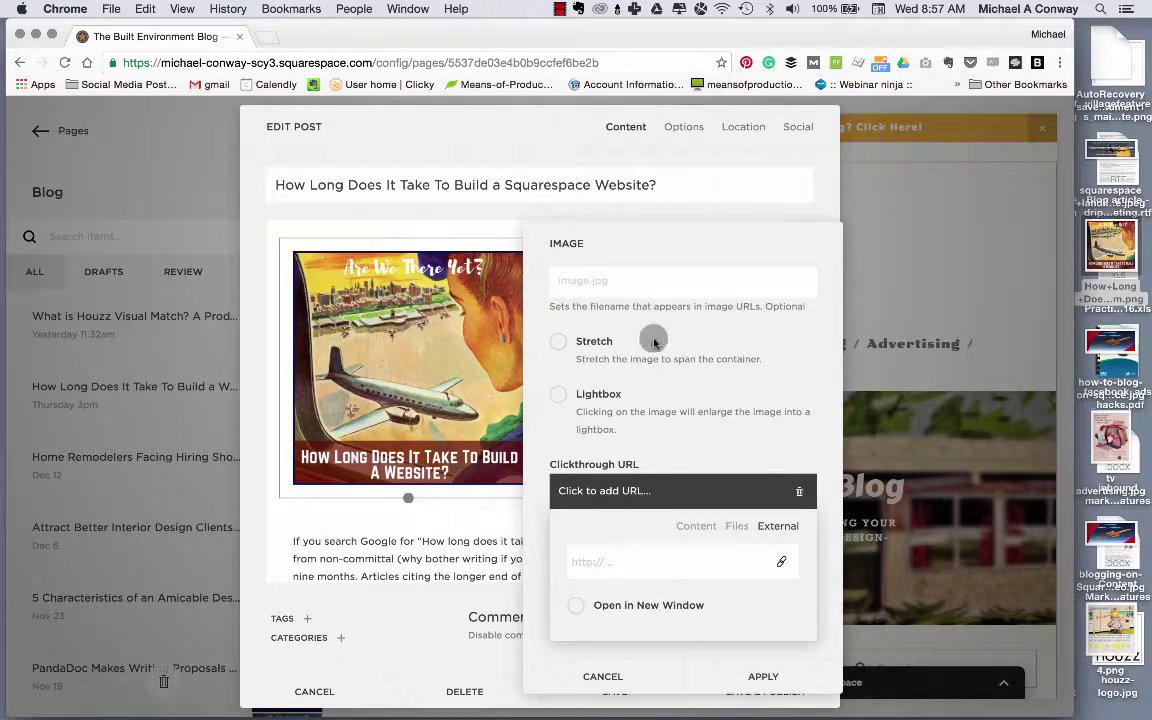
scroll(663, 347, "up", 3)
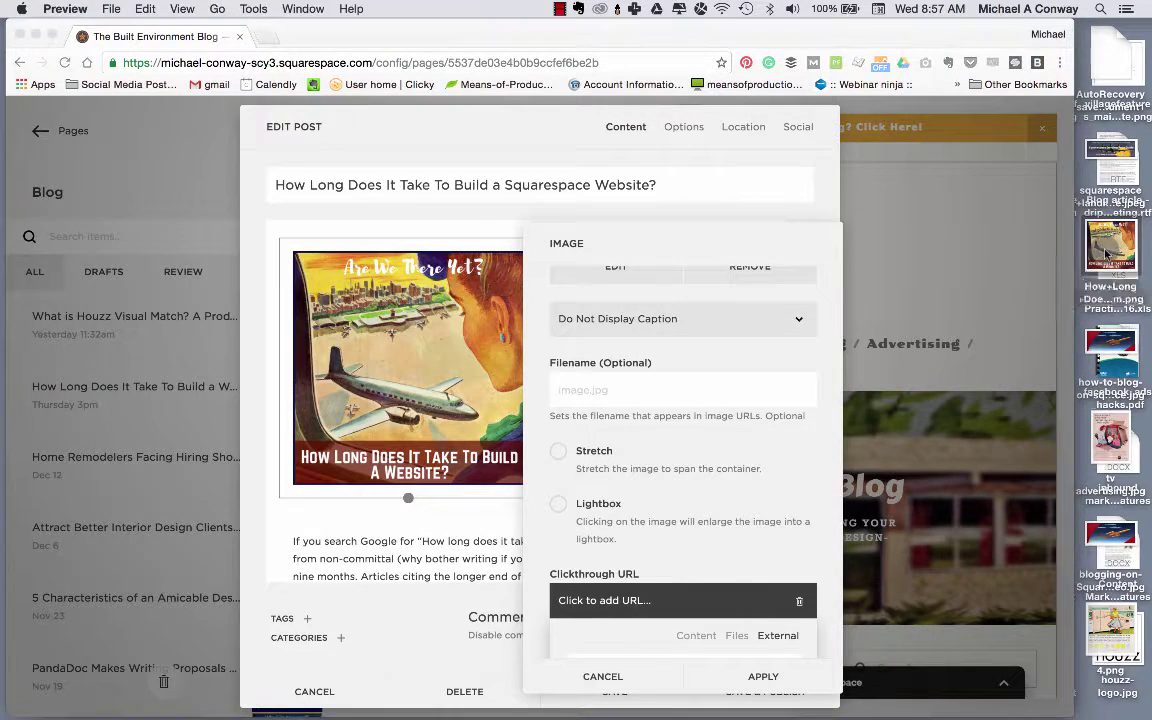
key("super+Tab")
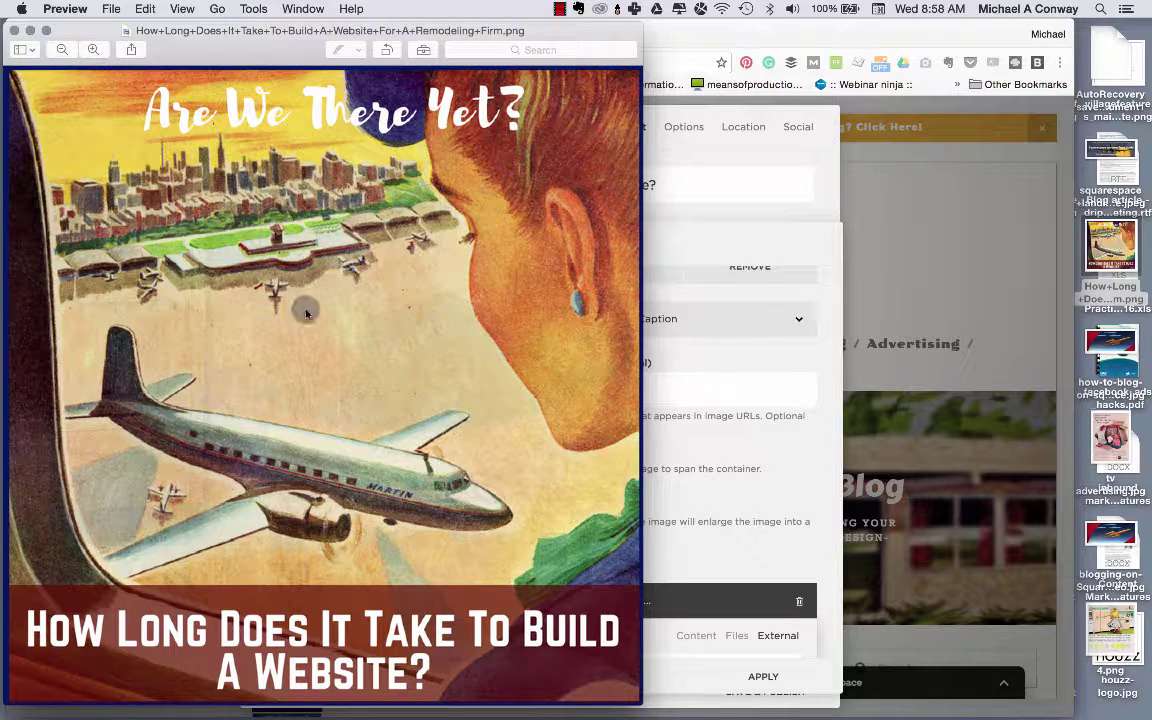
- Close the illustration in Preview and return to the Chrome post editor
left_click(14, 30)
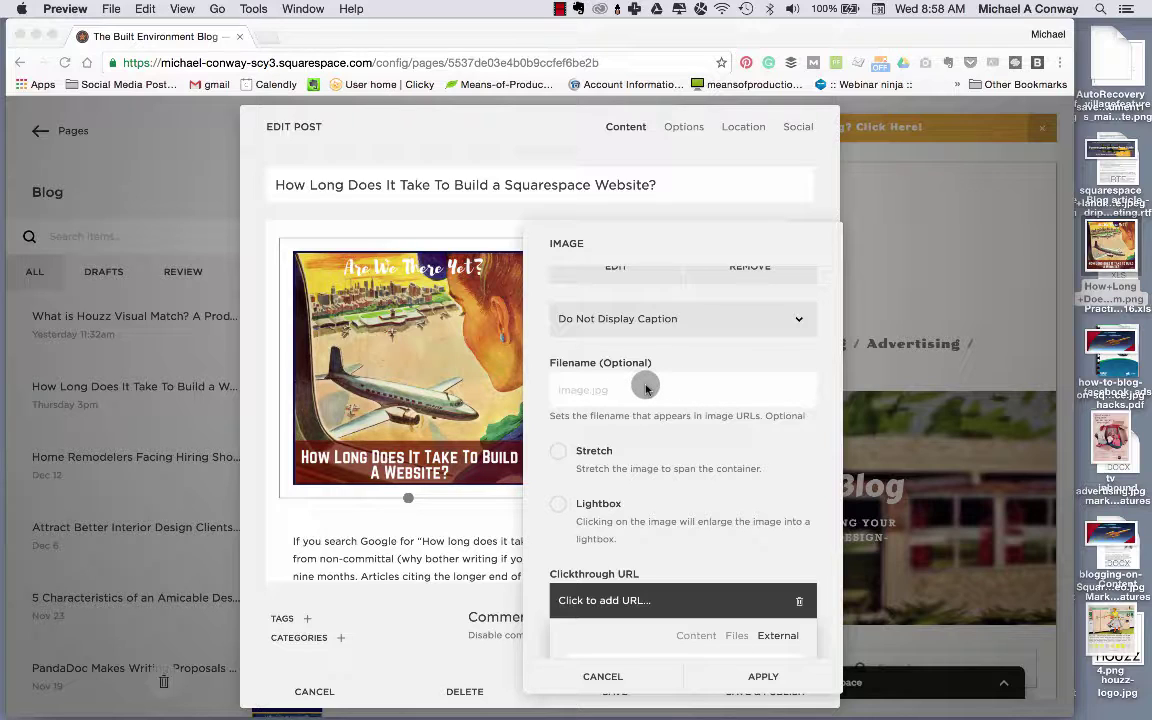
left_click(764, 676)
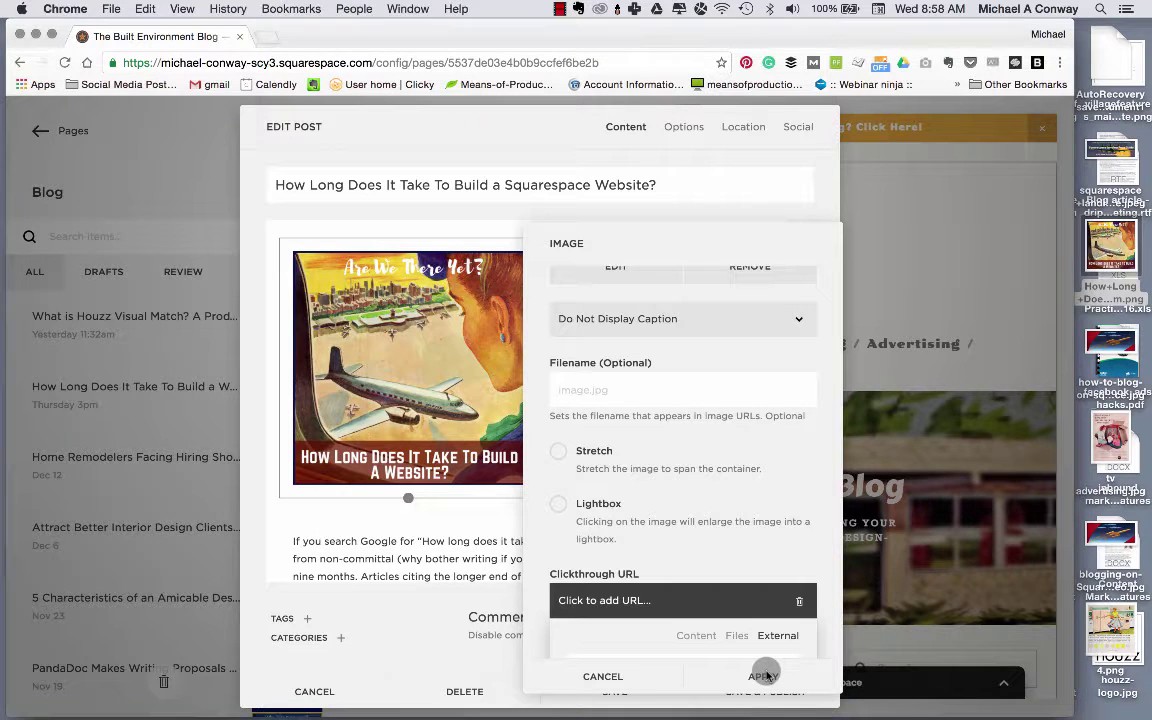
- Apply the image settings and move to the post's closing paragraph to reveal the insert point
left_click(764, 676)
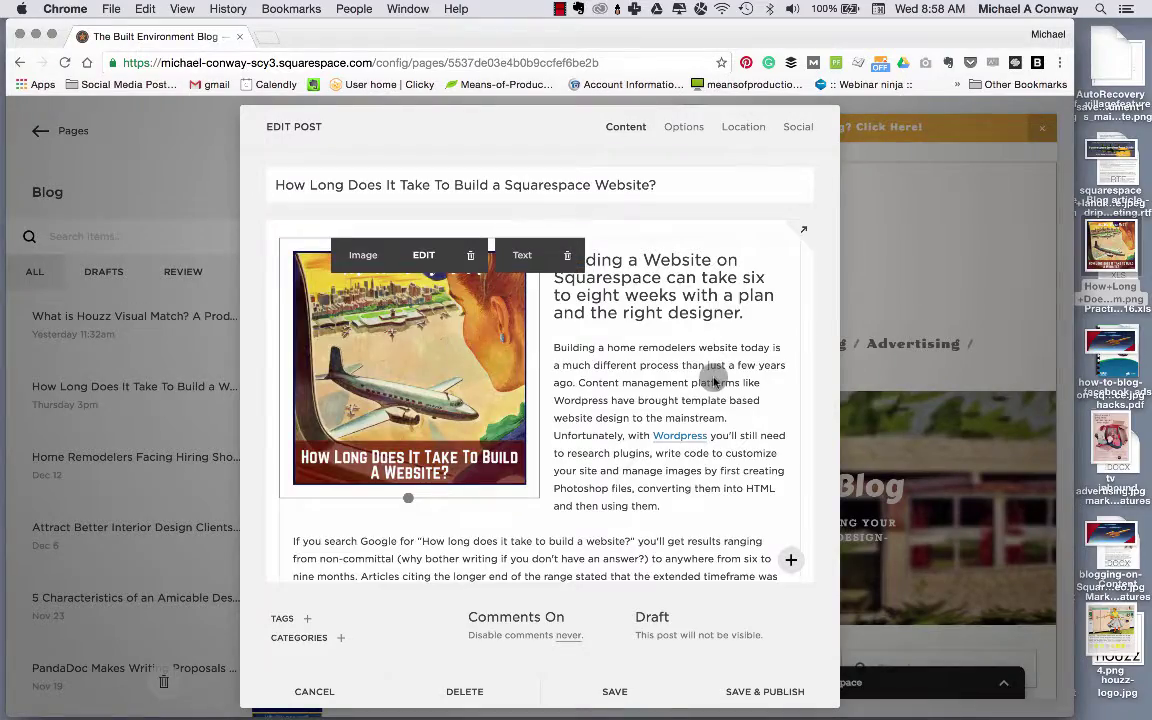
scroll(712, 378, "down", 5)
scroll(714, 382, "down", 15)
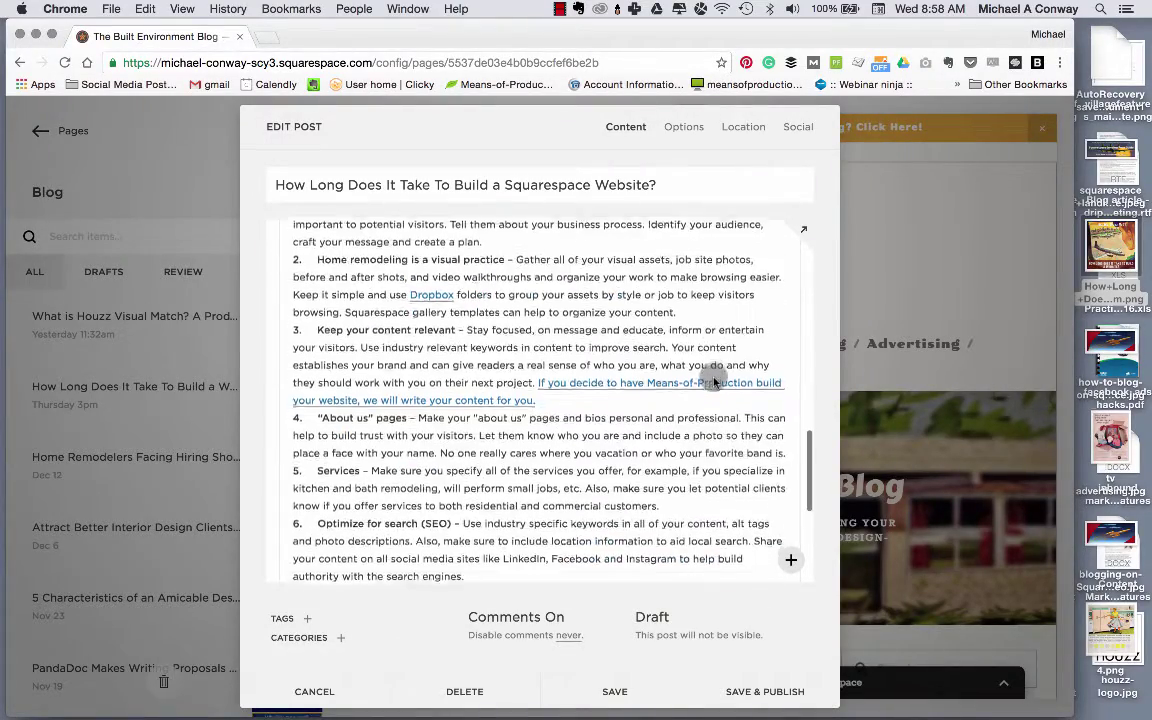
scroll(714, 382, "down", 1)
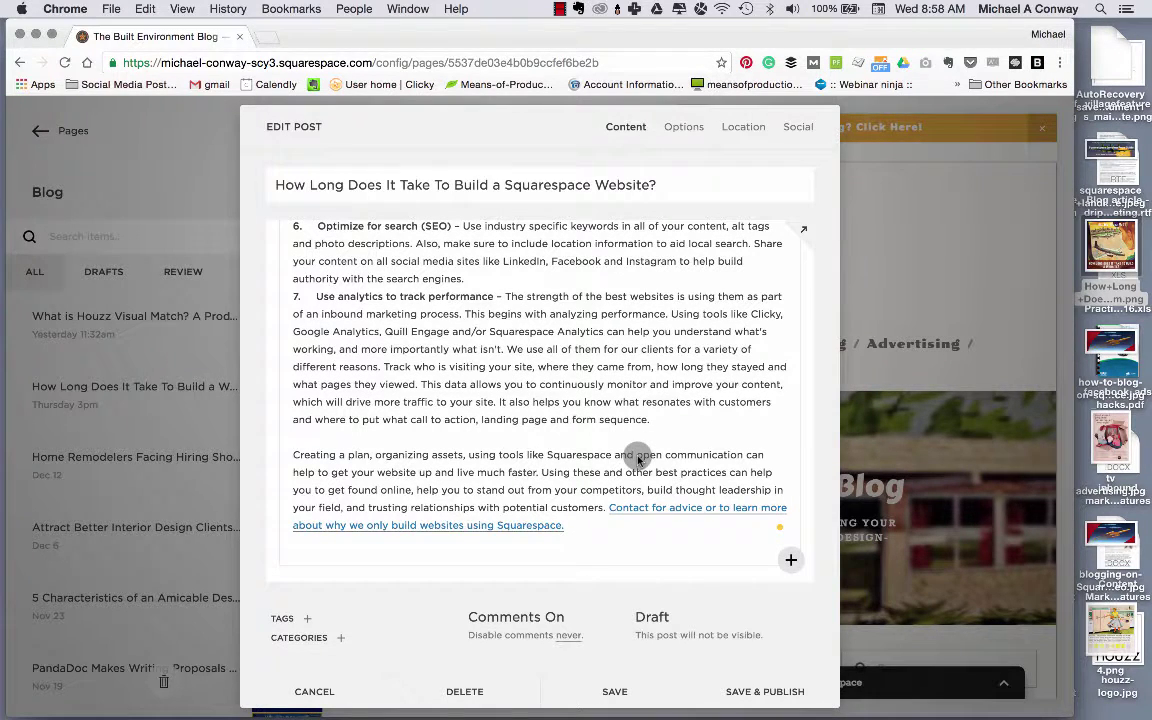
mouse_move(283, 543)
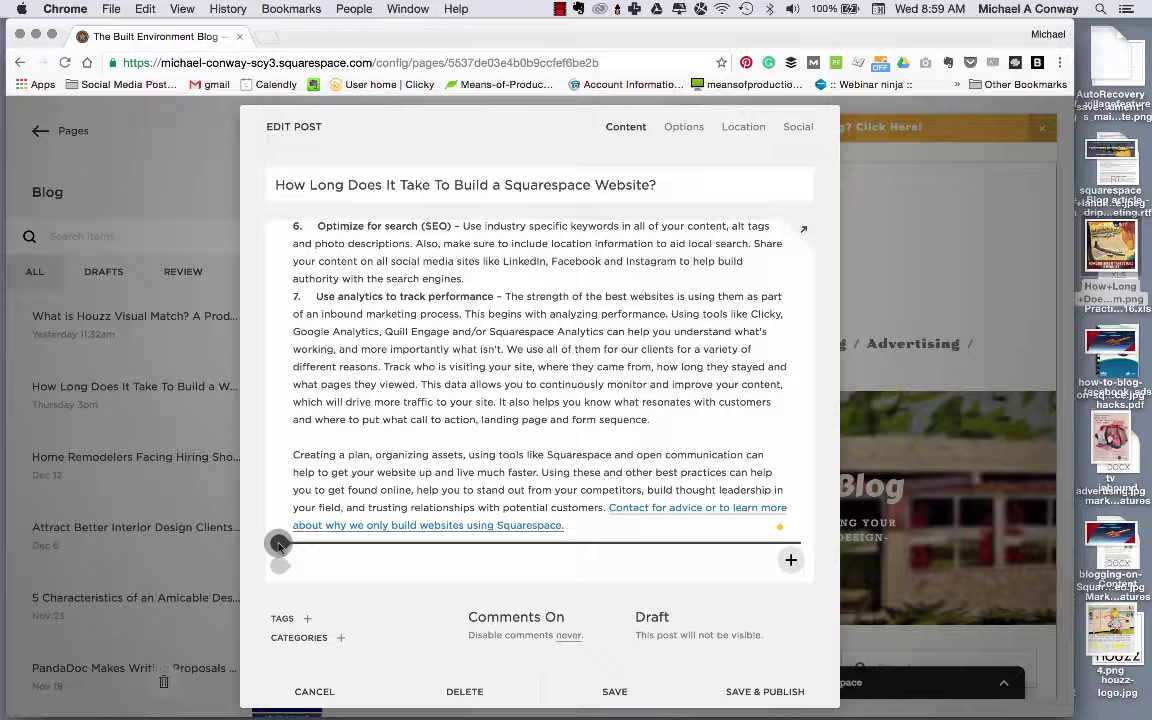
- Insert an image block after the last paragraph and upload the landing page guide banner
left_click(279, 544)
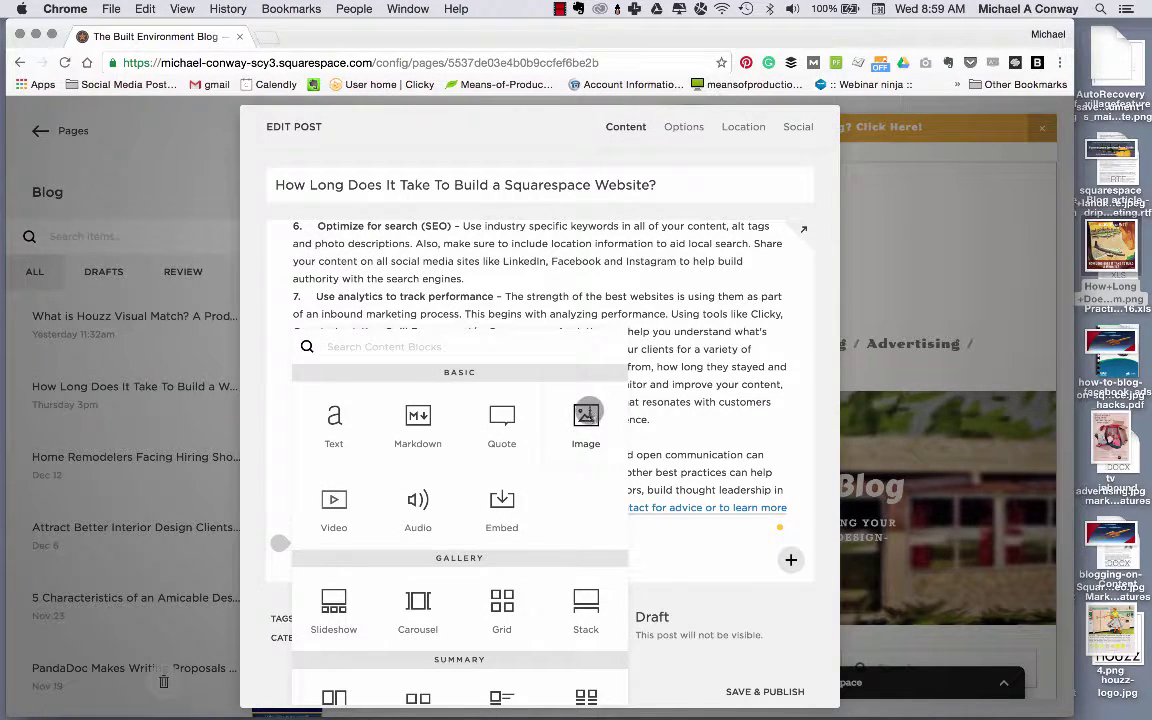
left_click(586, 414)
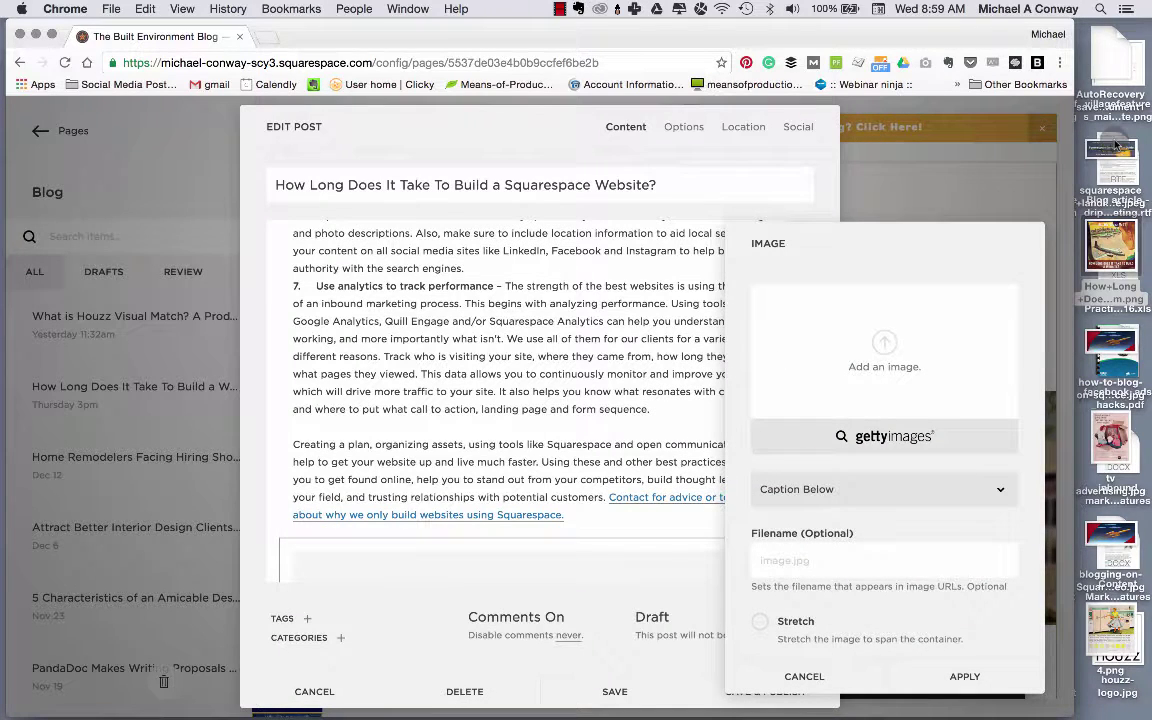
left_click_drag(1115, 145, 885, 328)
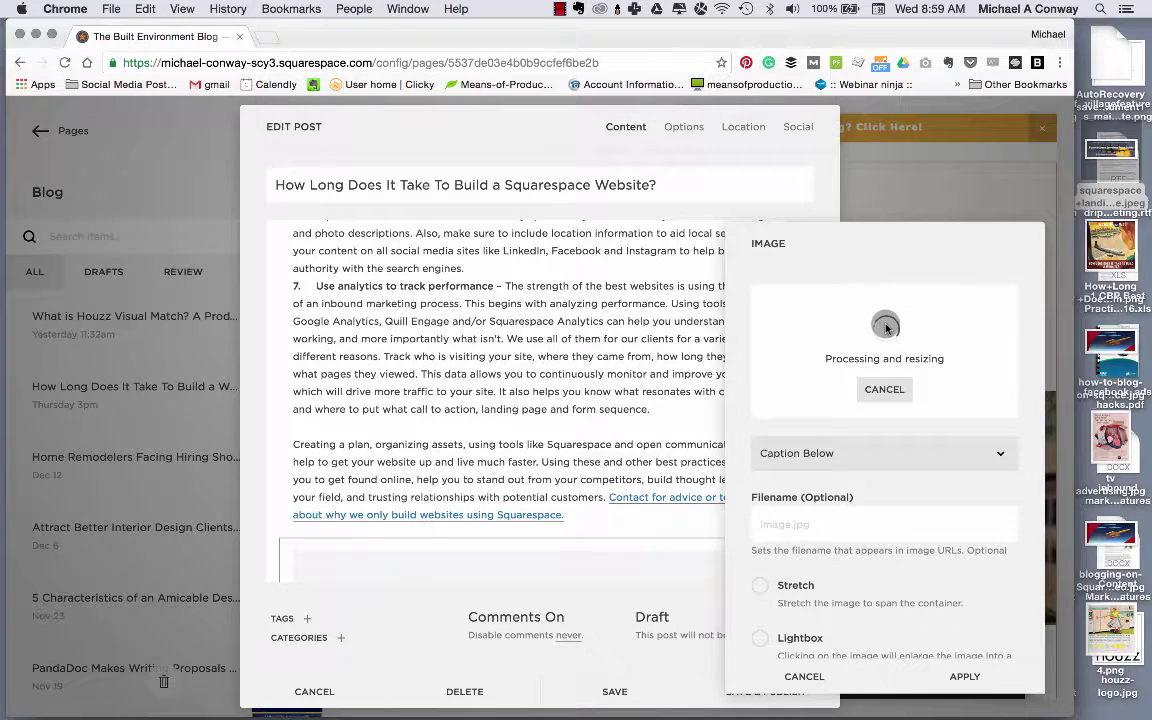
- Caption the banner 'Squarespace Landing Page Guide' and set it to Do Not Display Caption
scroll(548, 385, "down", 5)
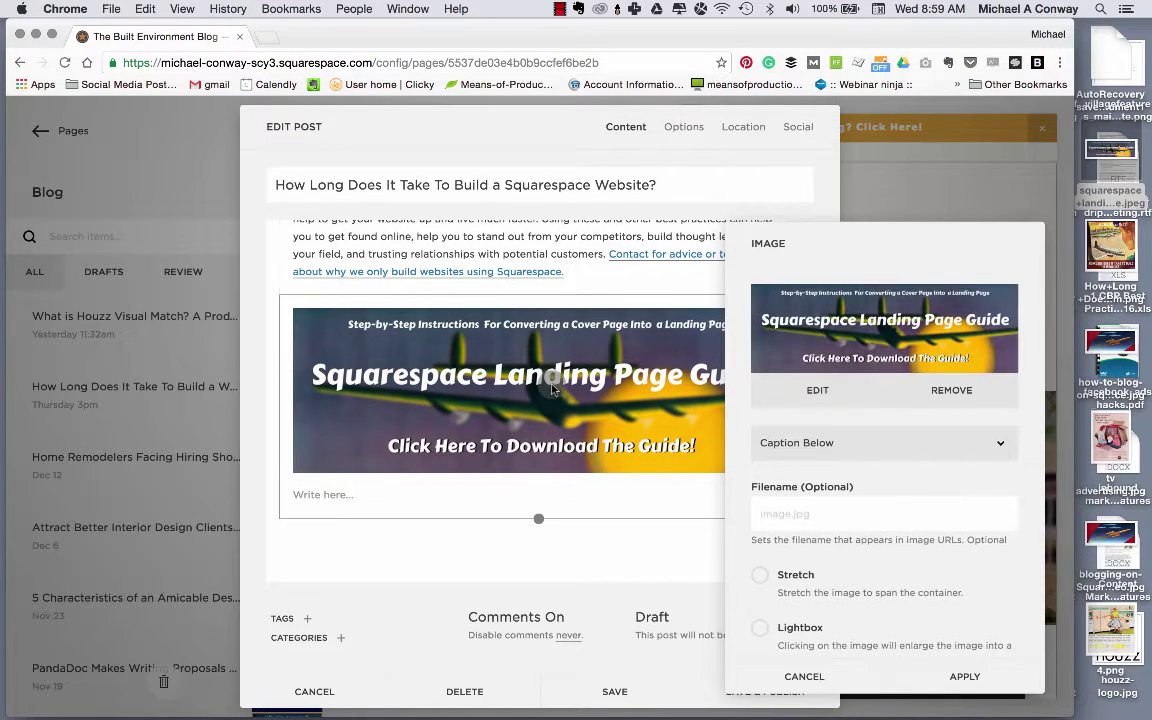
left_click(318, 499)
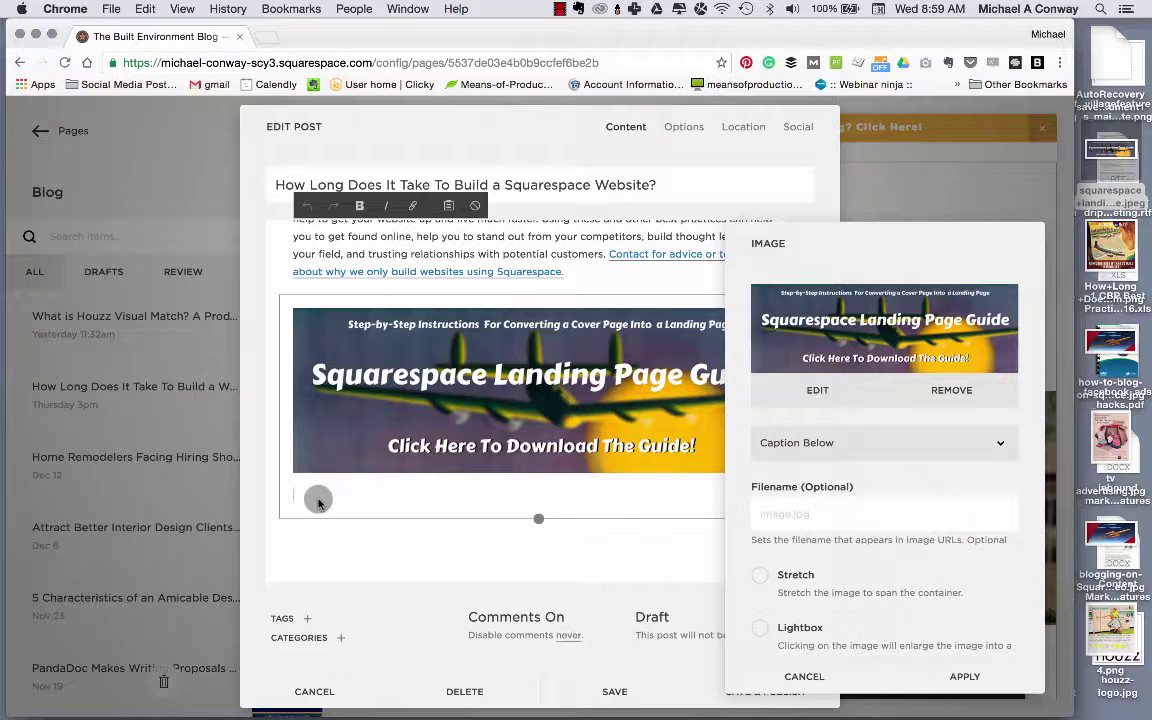
type("Squarespace ")
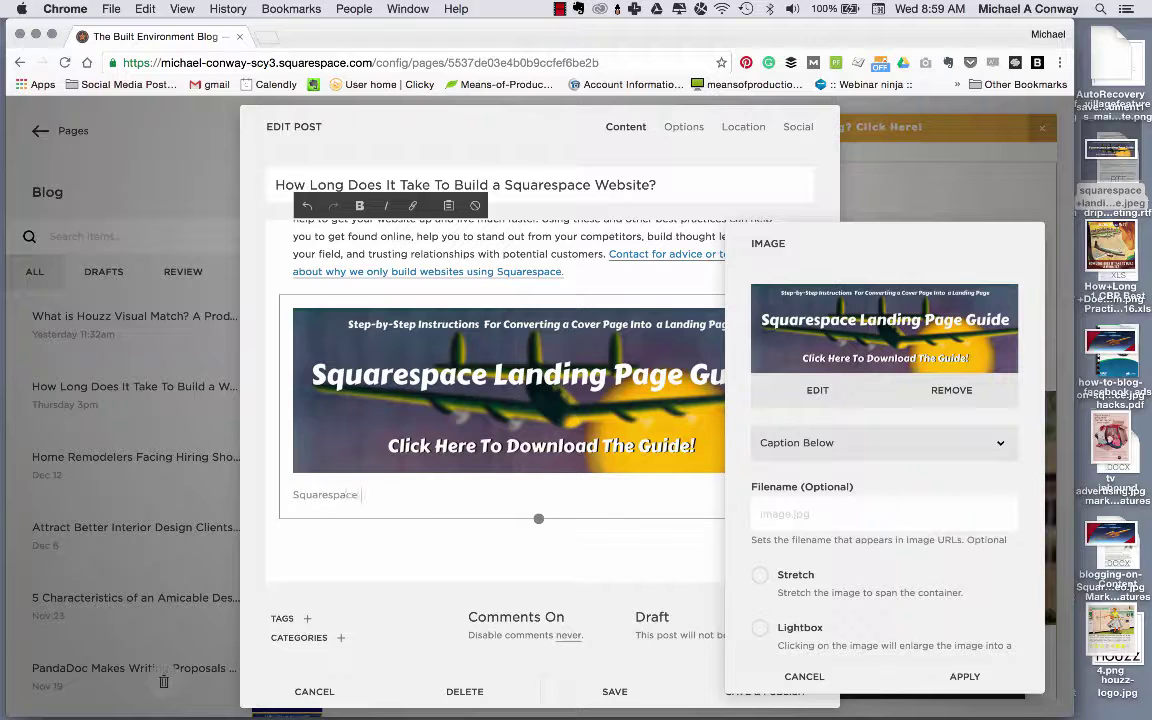
type("Landing Page Guide")
left_click(816, 443)
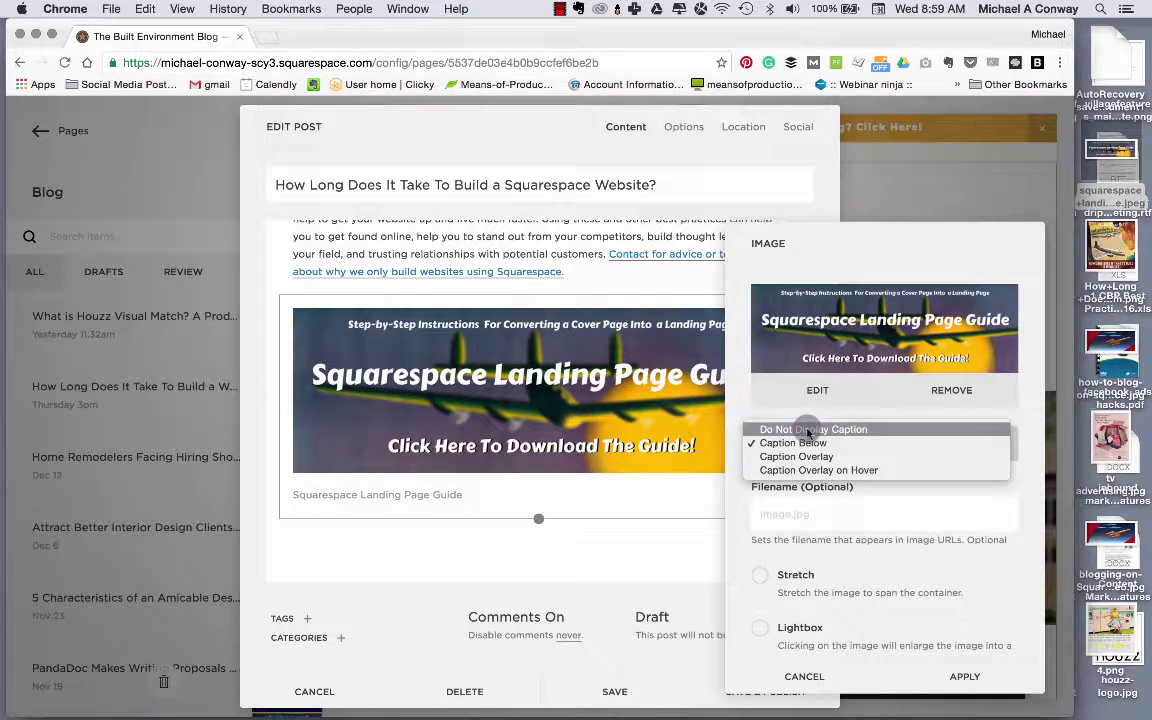
left_click(809, 430)
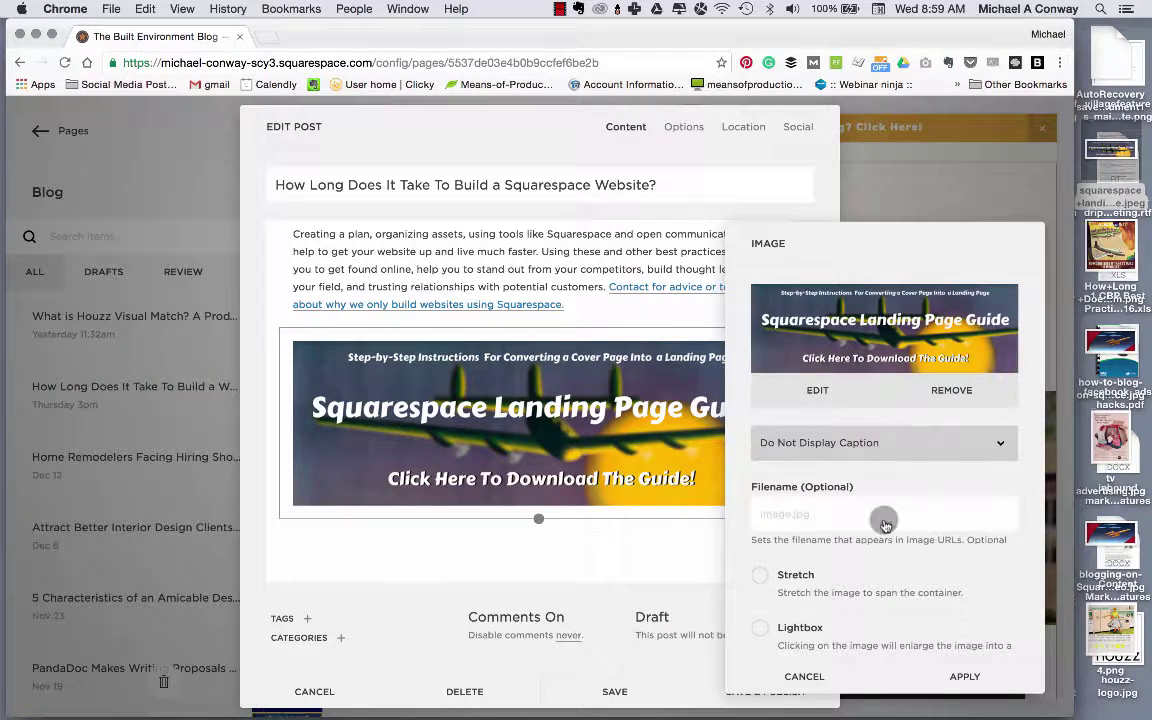
scroll(885, 587, "down", 2)
scroll(885, 587, "down", 1)
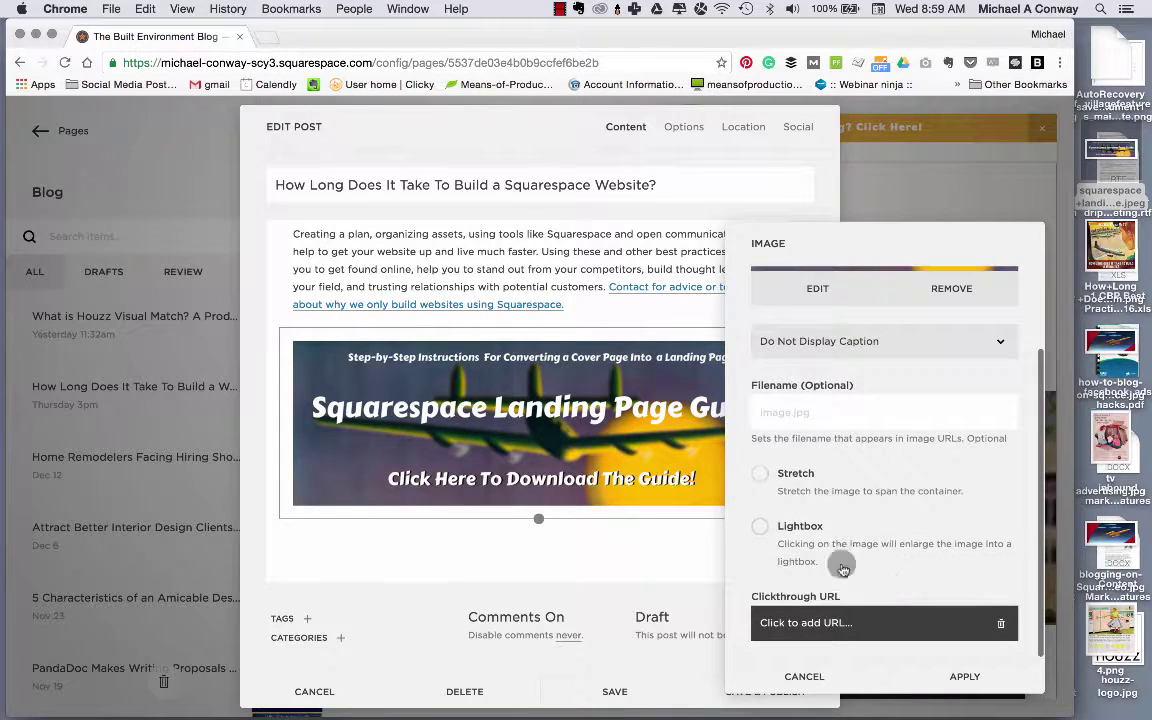
- Set the banner's clickthrough URL to the 'Creating a Landing Page on Squarespace' page and apply
left_click(828, 624)
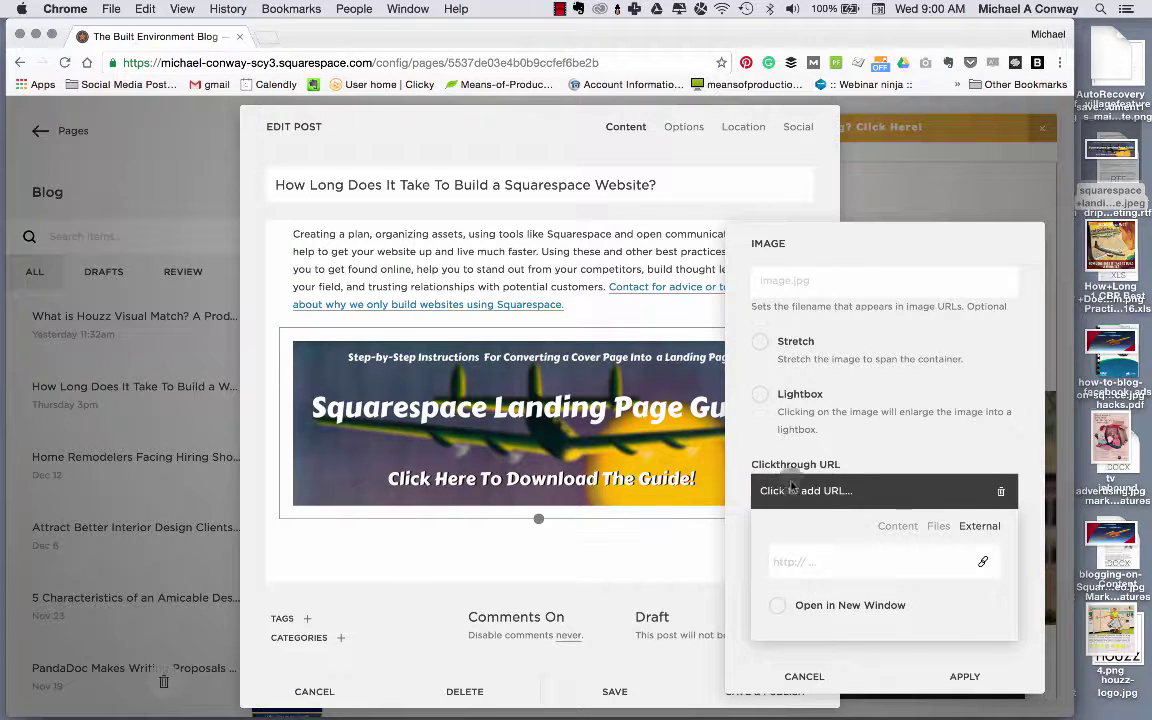
left_click(897, 526)
scroll(880, 600, "down", 3)
scroll(899, 610, "down", 3)
scroll(899, 610, "down", 3)
scroll(899, 612, "down", 5)
scroll(899, 612, "down", 10)
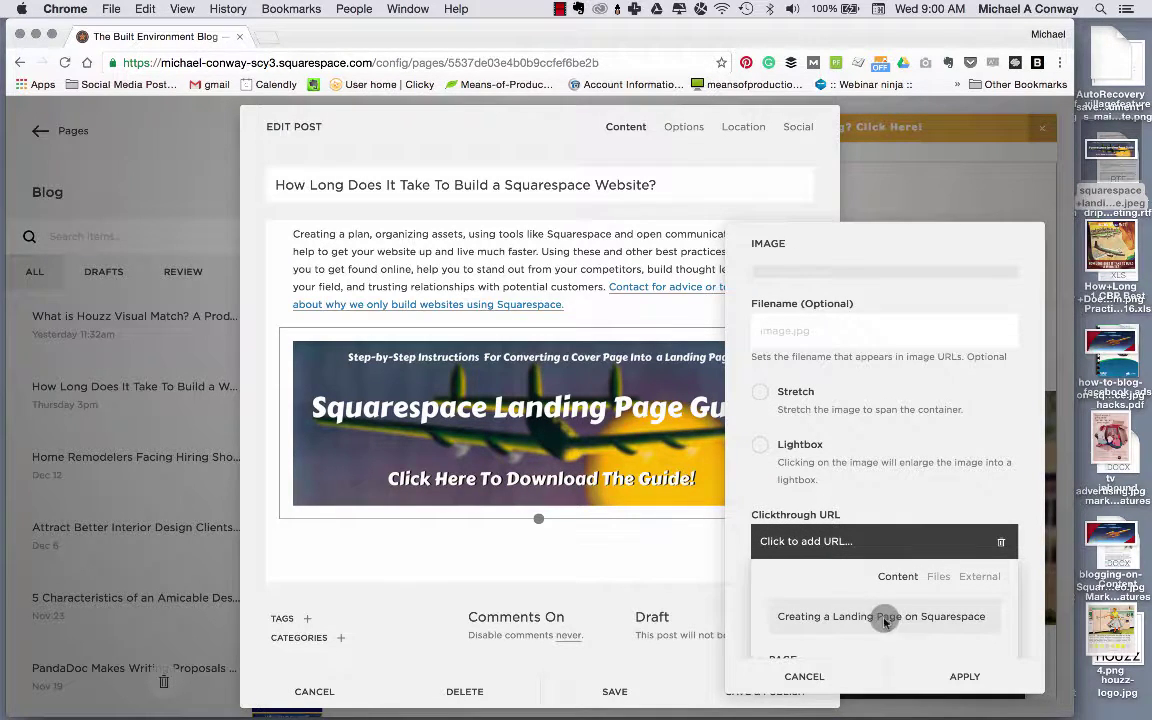
left_click(918, 617)
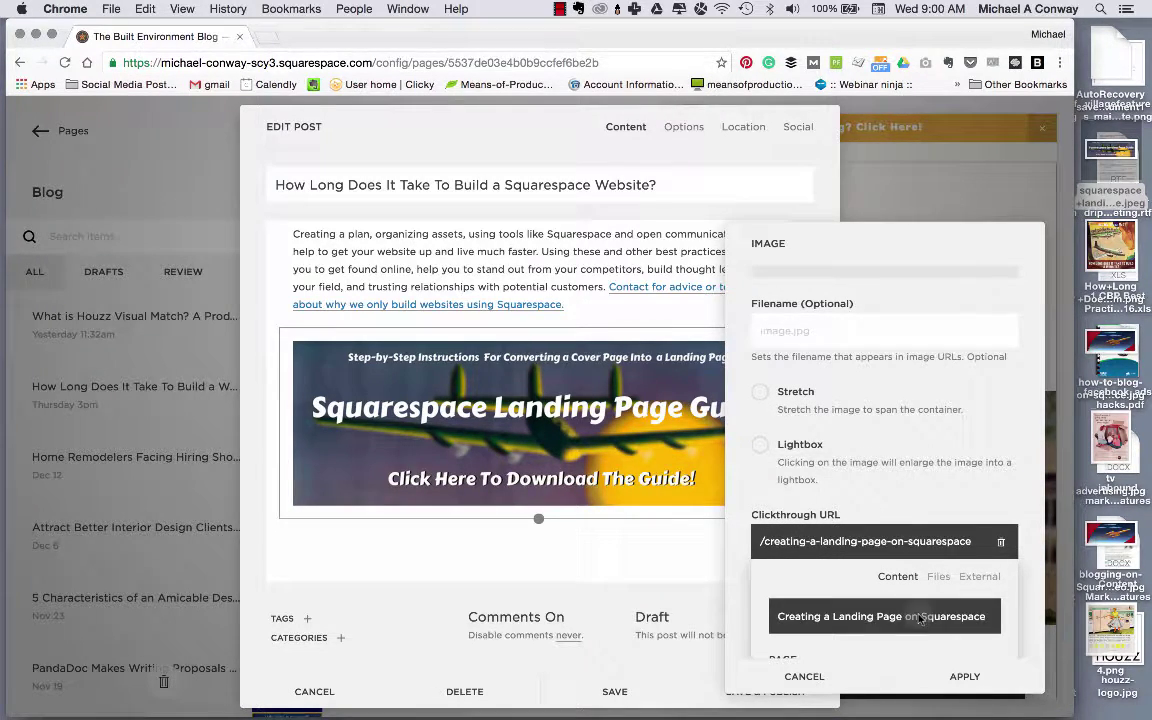
left_click(963, 676)
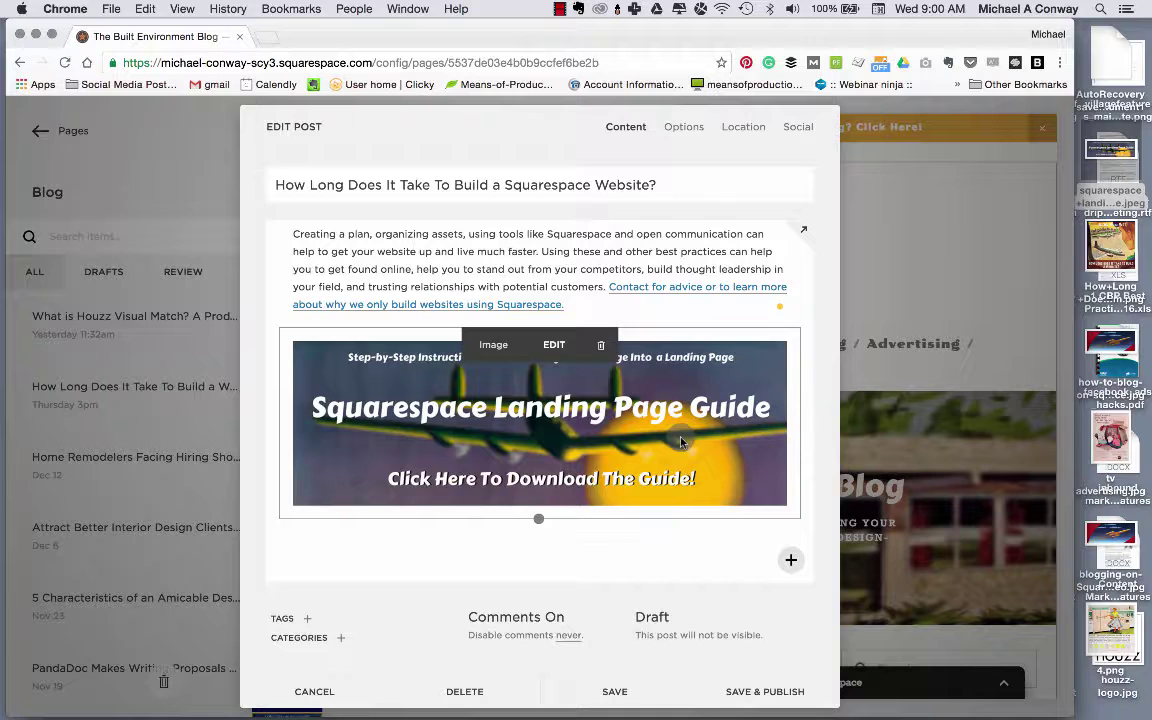
- Close the image block and assign the post to the Websites category
left_click(403, 640)
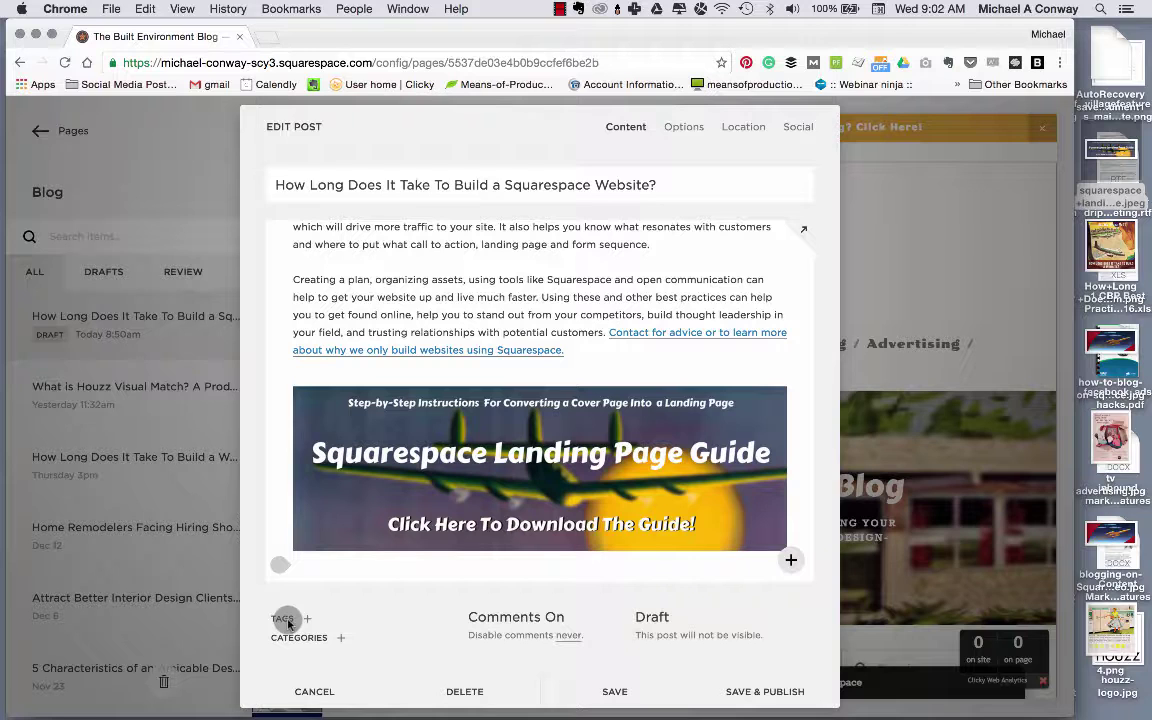
left_click(340, 638)
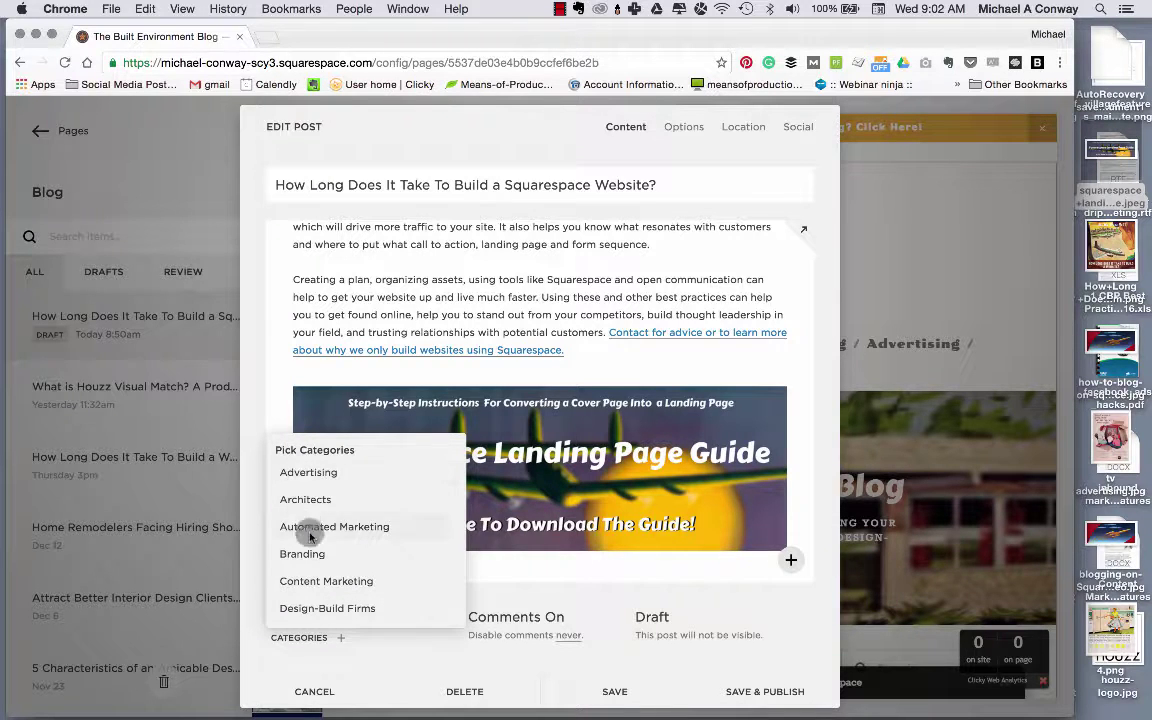
scroll(324, 585, "down", 5)
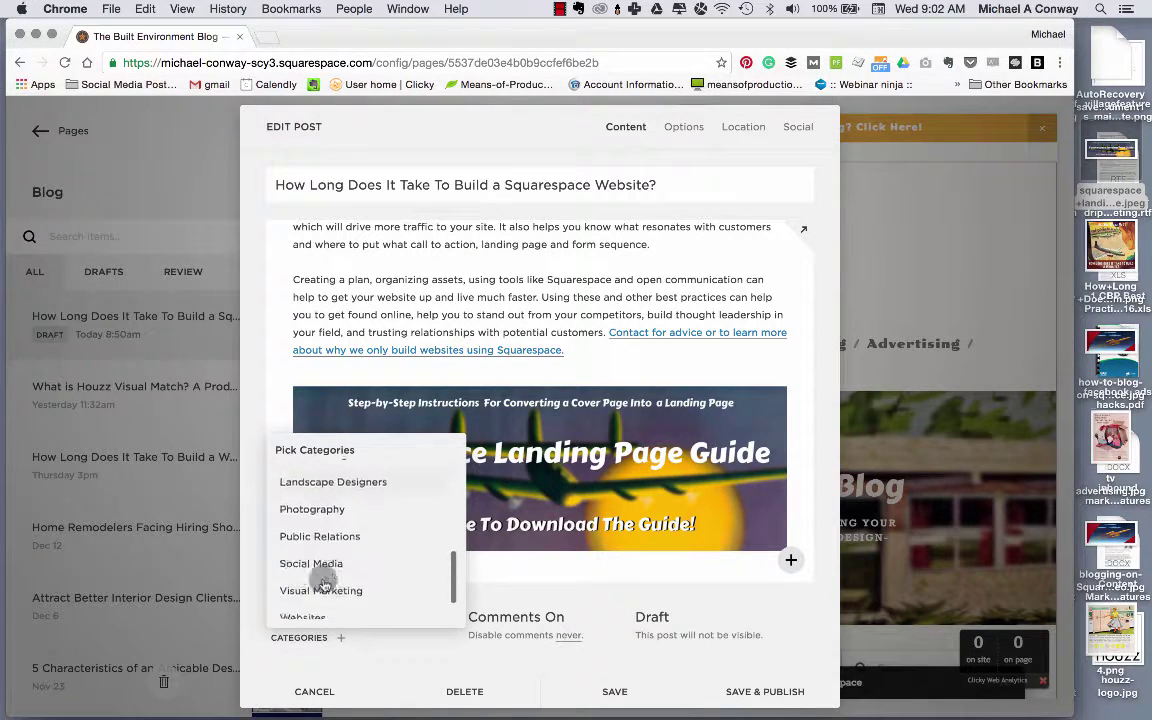
scroll(322, 584, "down", 2)
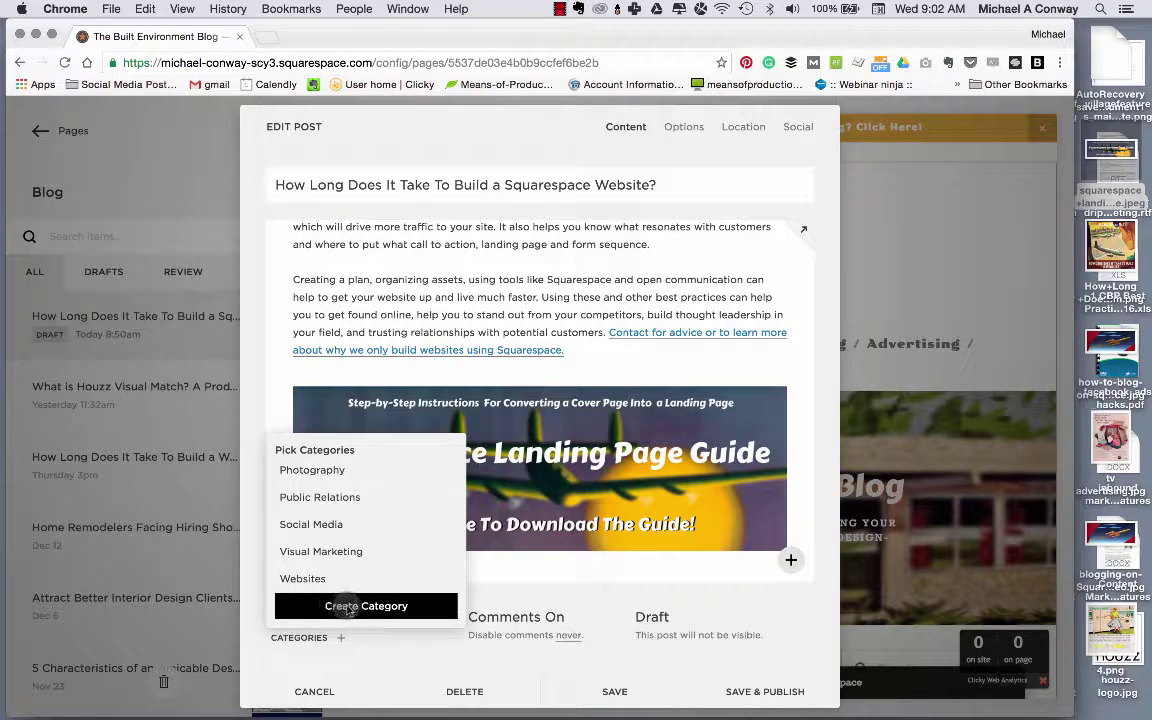
left_click(348, 607)
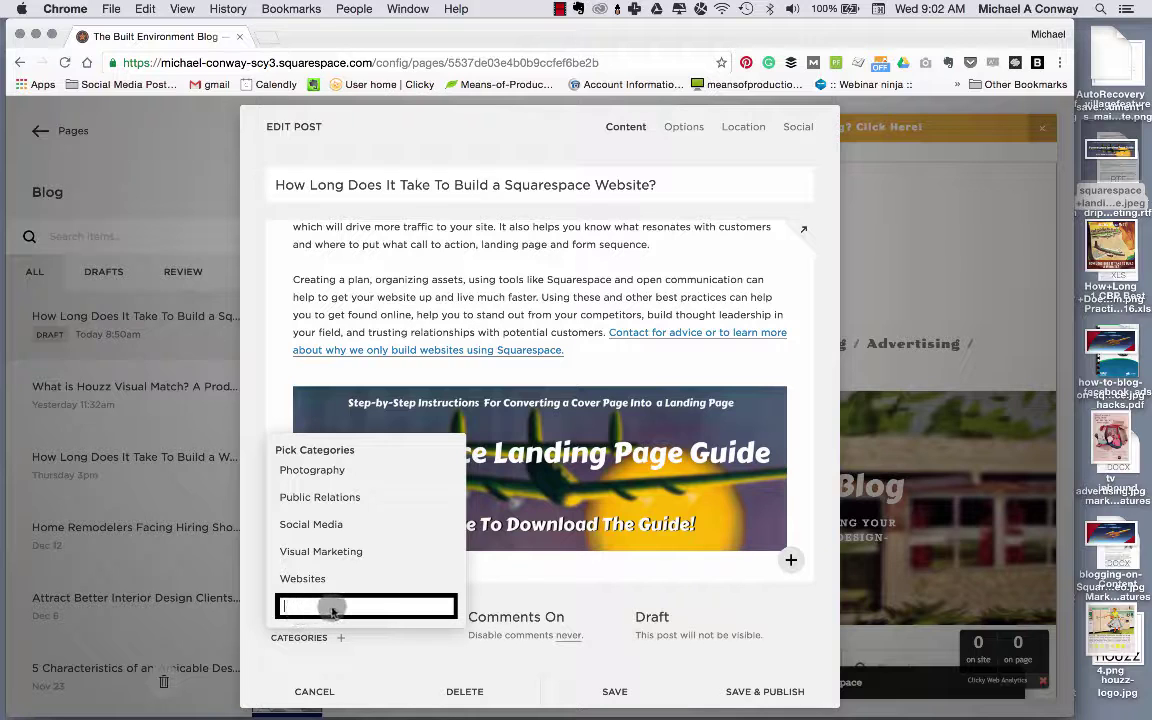
left_click(312, 578)
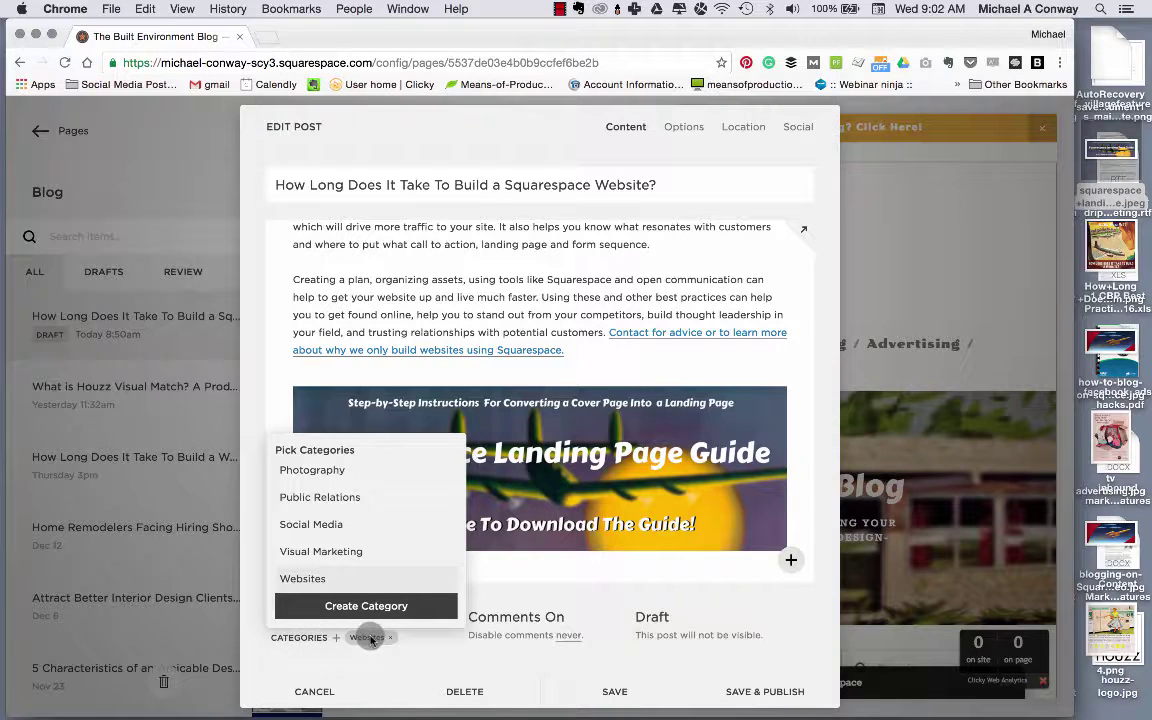
left_click(478, 592)
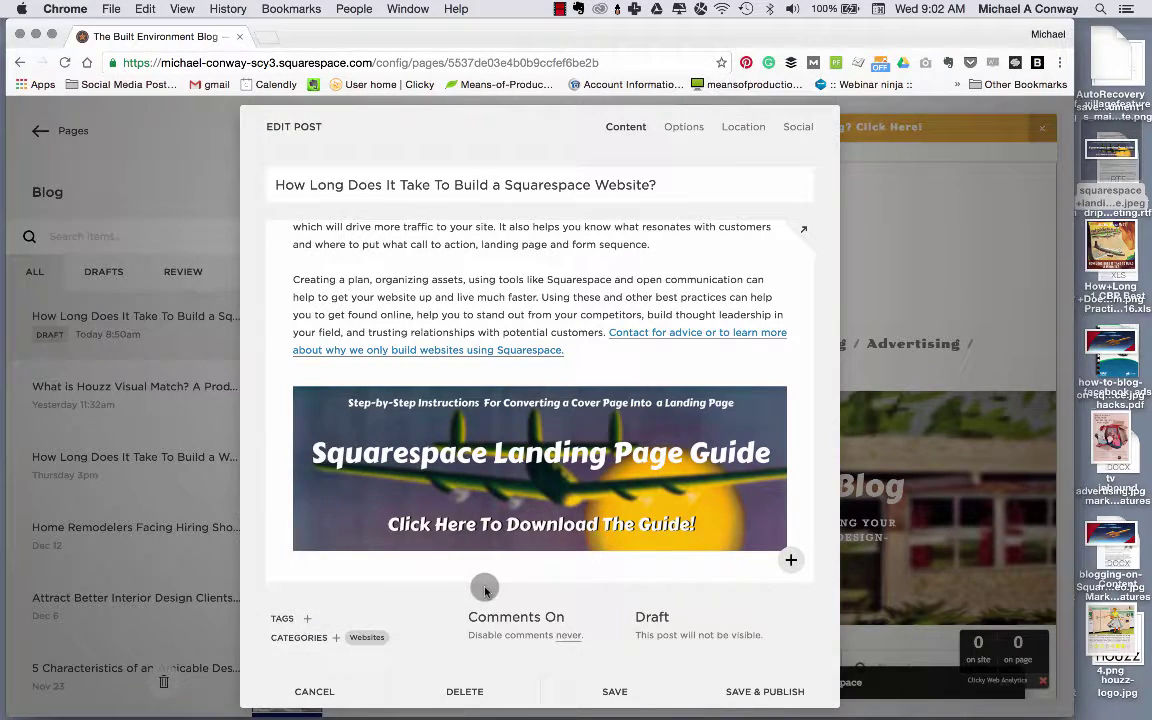
- Add the tag 'Squarespace' to the post from the 'Sq' suggestion
left_click(305, 619)
left_click(305, 591)
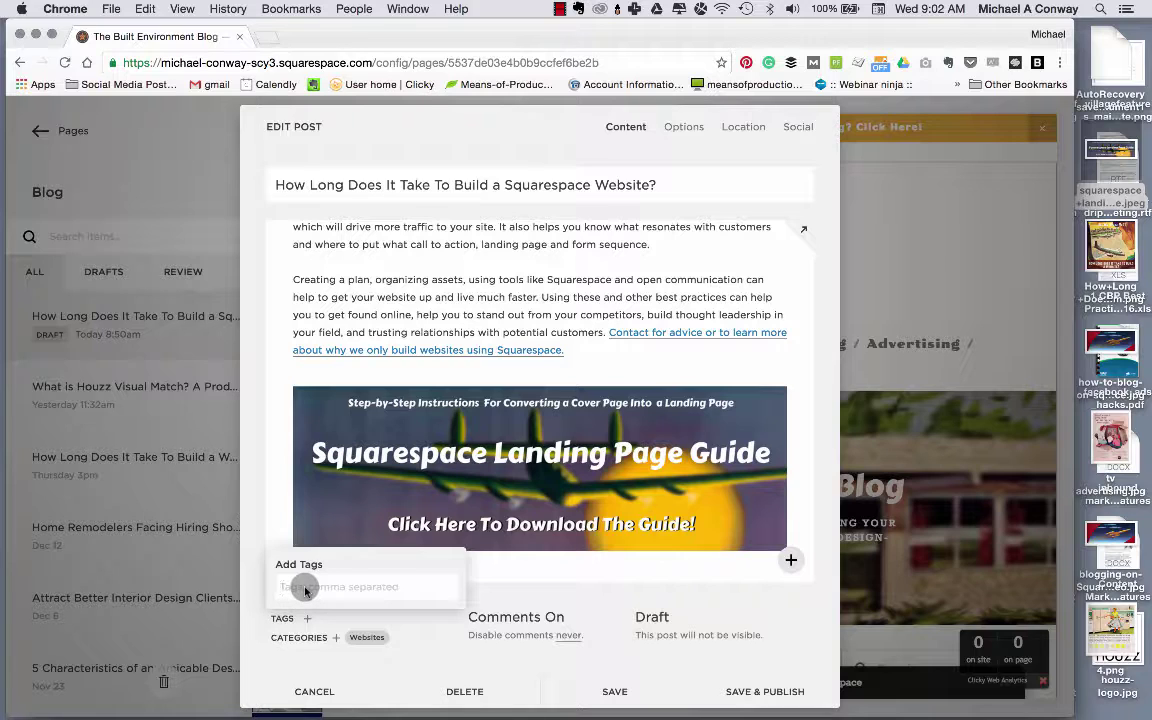
type("Sq")
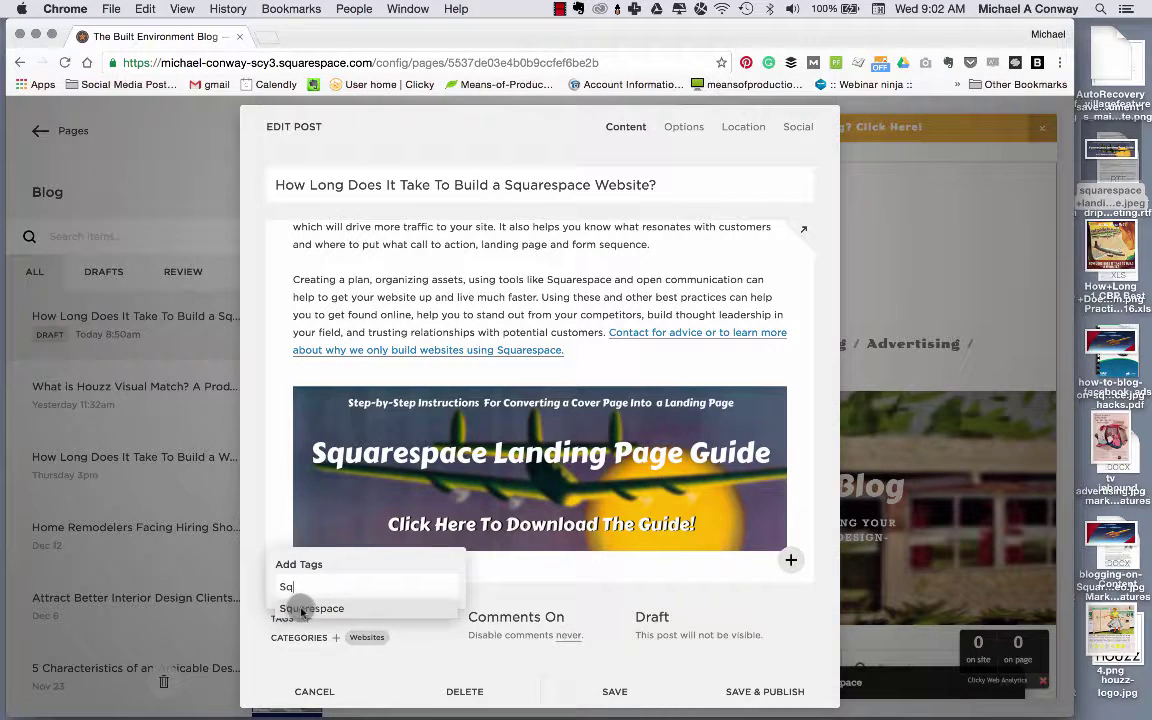
left_click(299, 607)
mouse_move(332, 622)
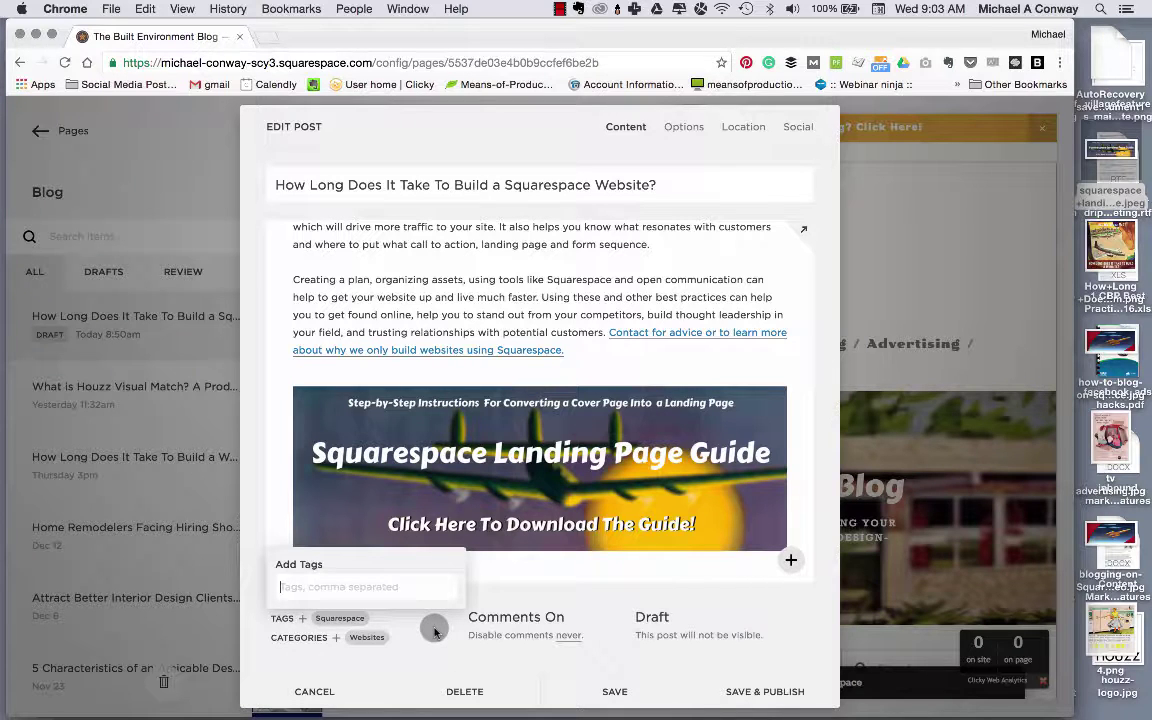
key("Tab")
left_click(540, 573)
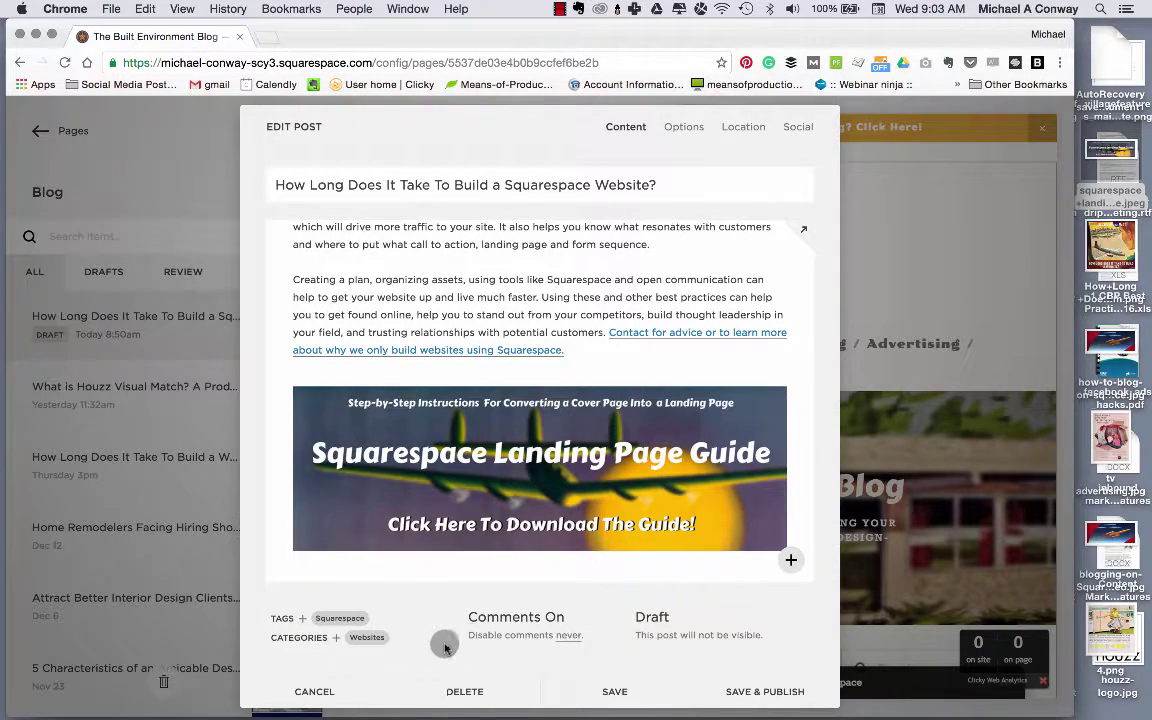
- In the post Options, keep the current author and set the airplane illustration as Thumbnail Image
scroll(560, 420, "up", 5)
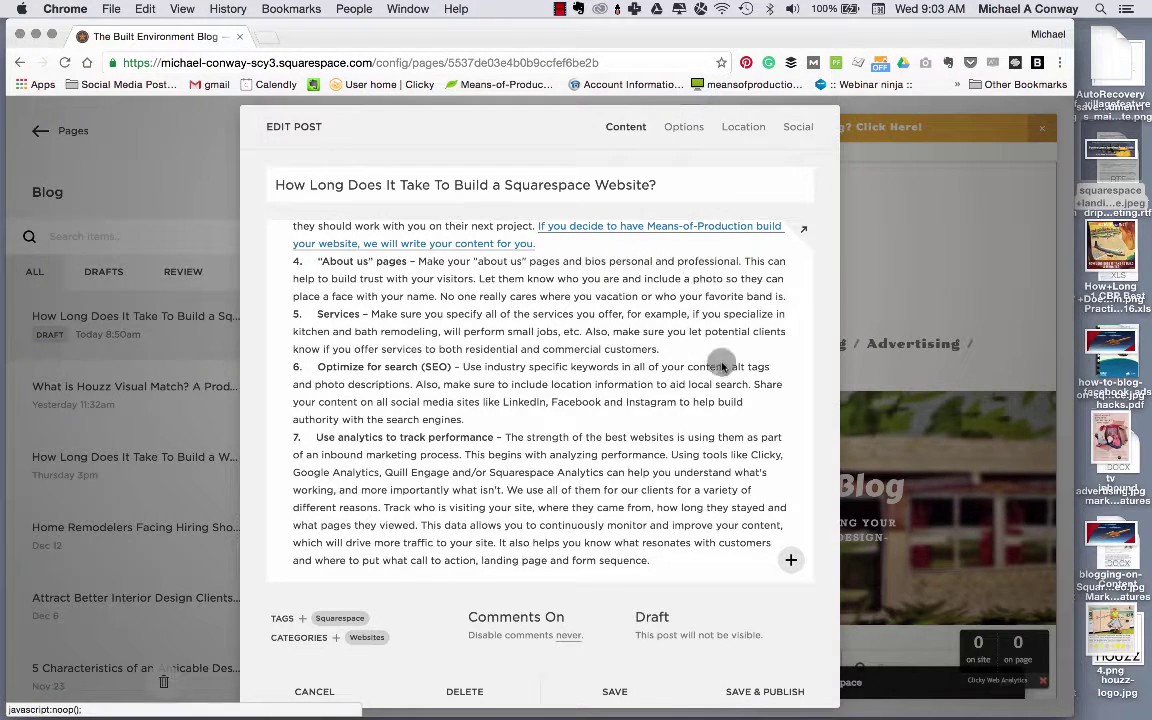
scroll(649, 325, "up", 5)
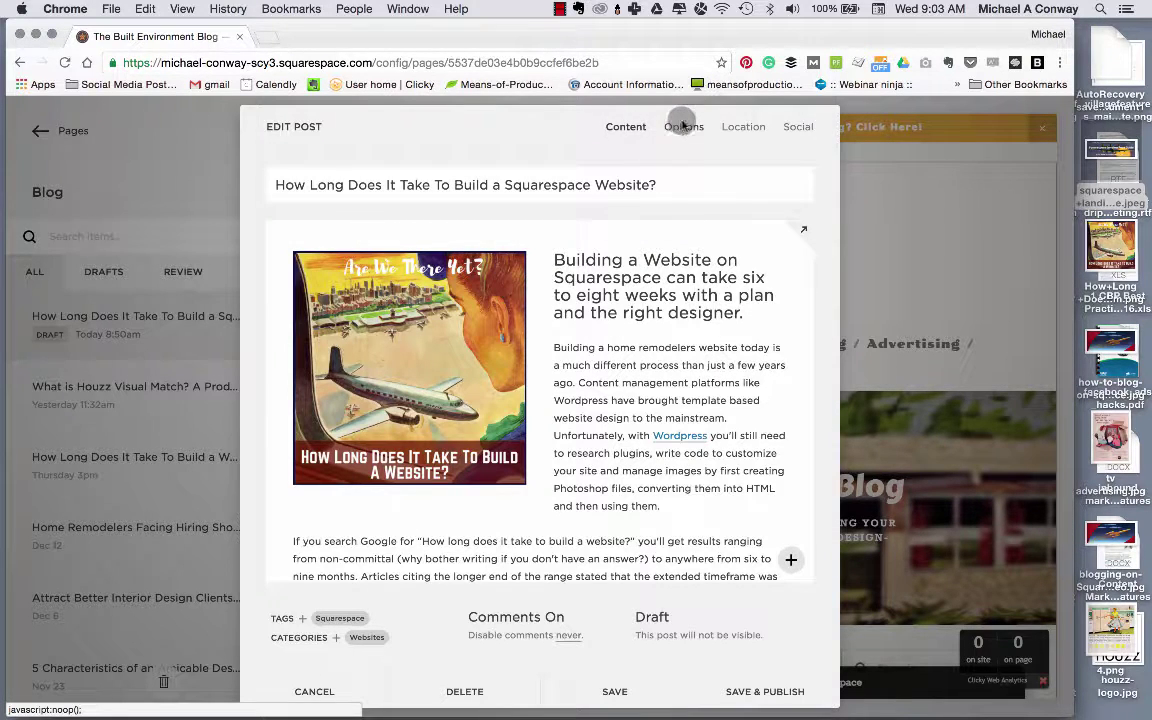
left_click(683, 127)
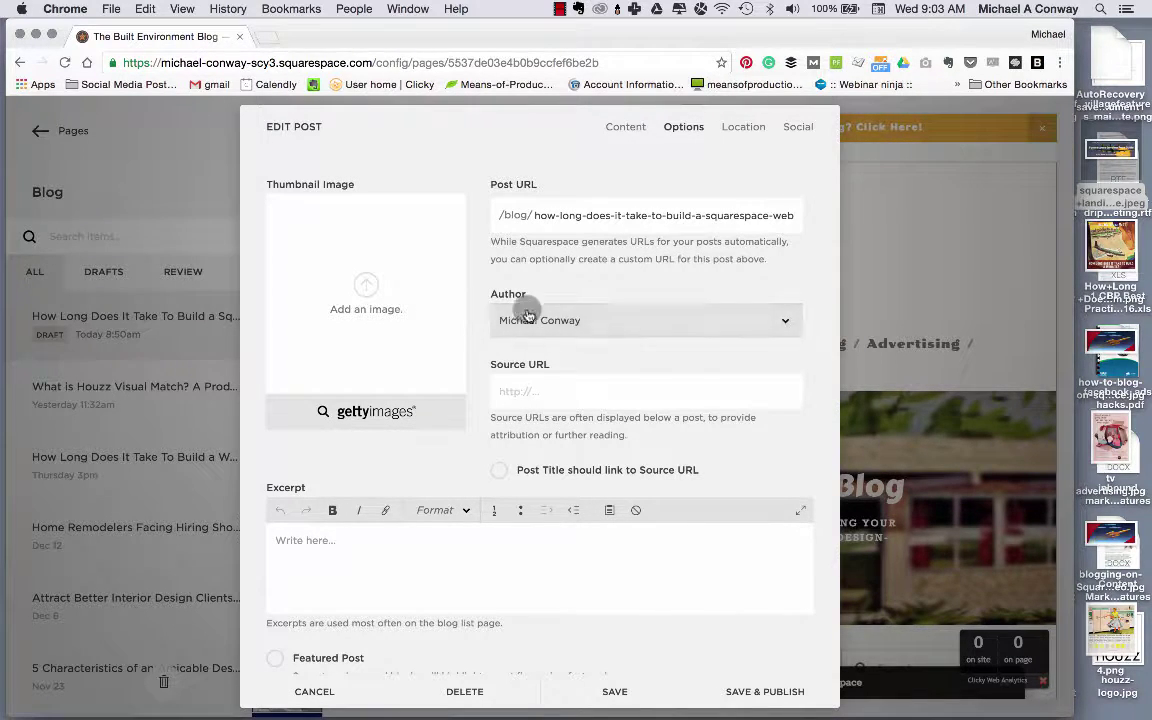
left_click(787, 324)
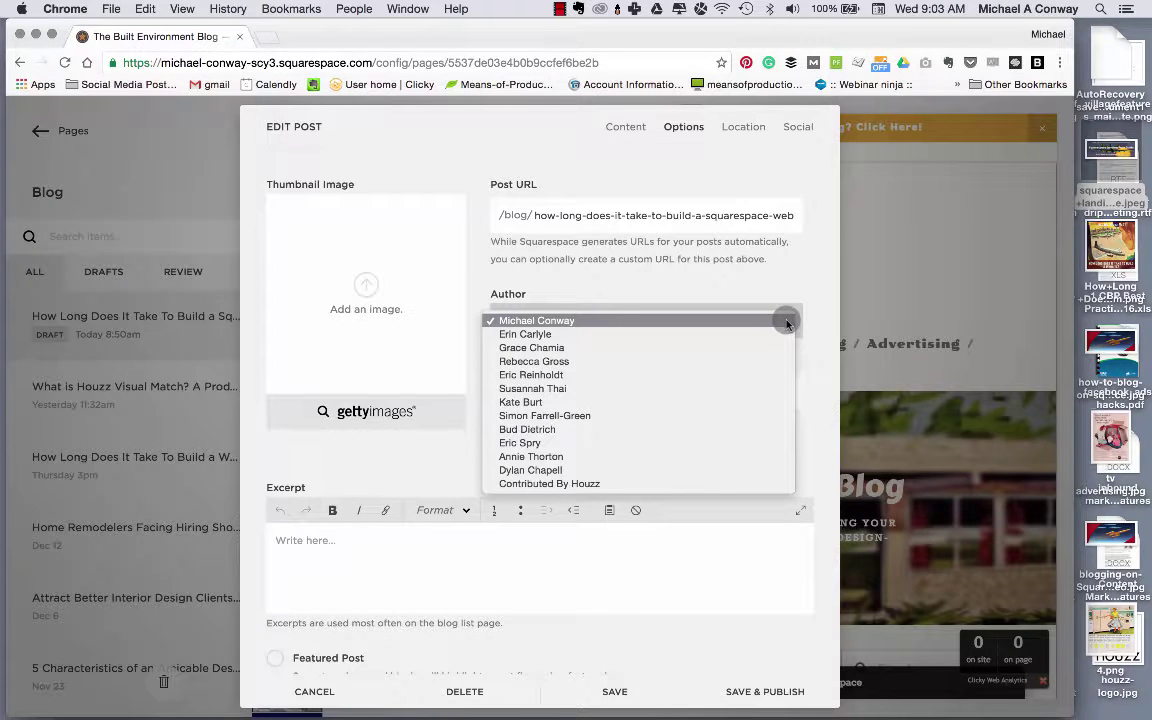
left_click(785, 321)
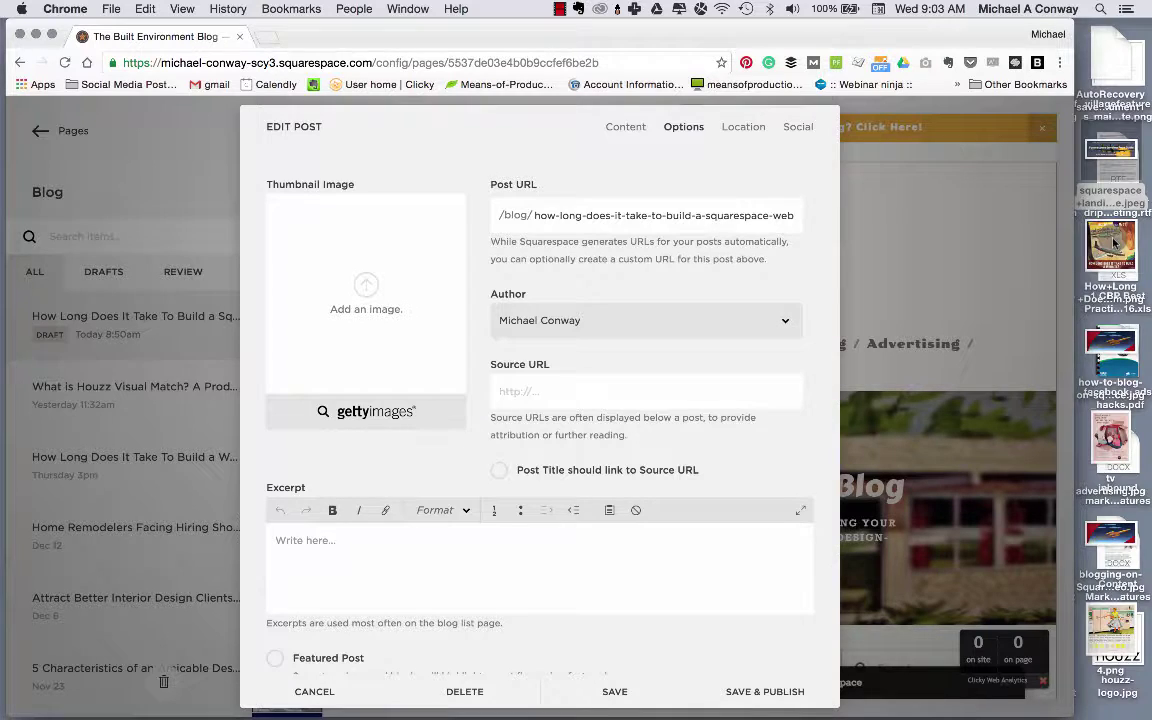
left_click_drag(1113, 243, 373, 272)
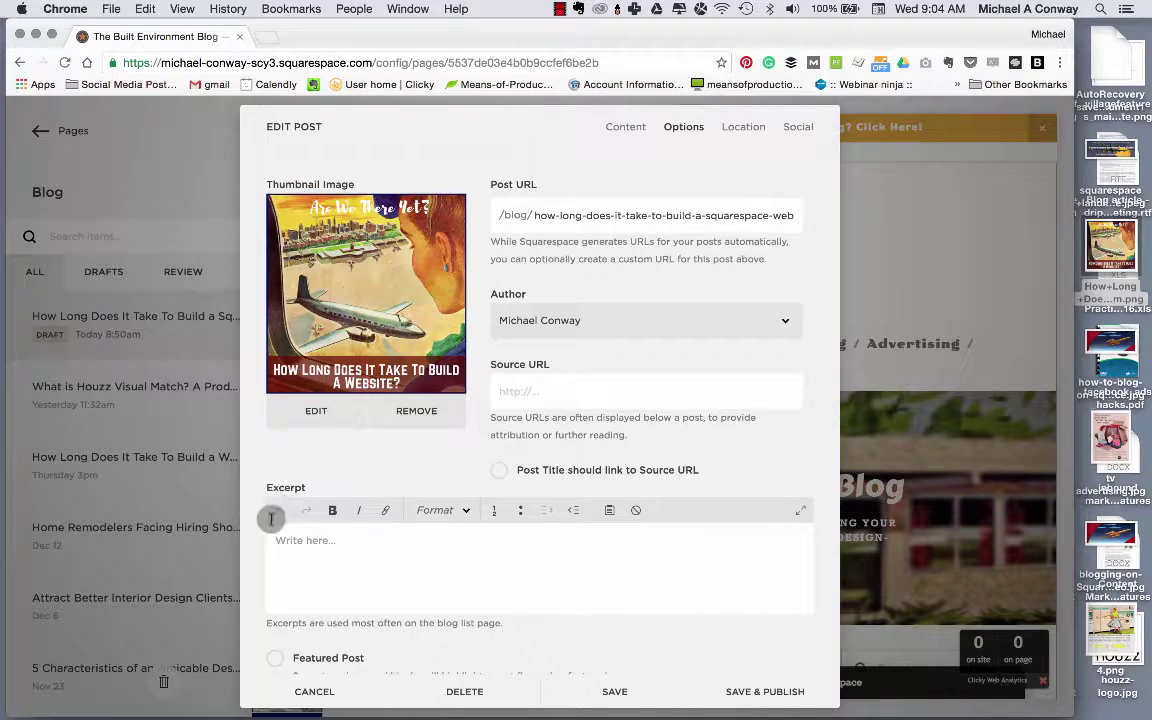
left_click(322, 544)
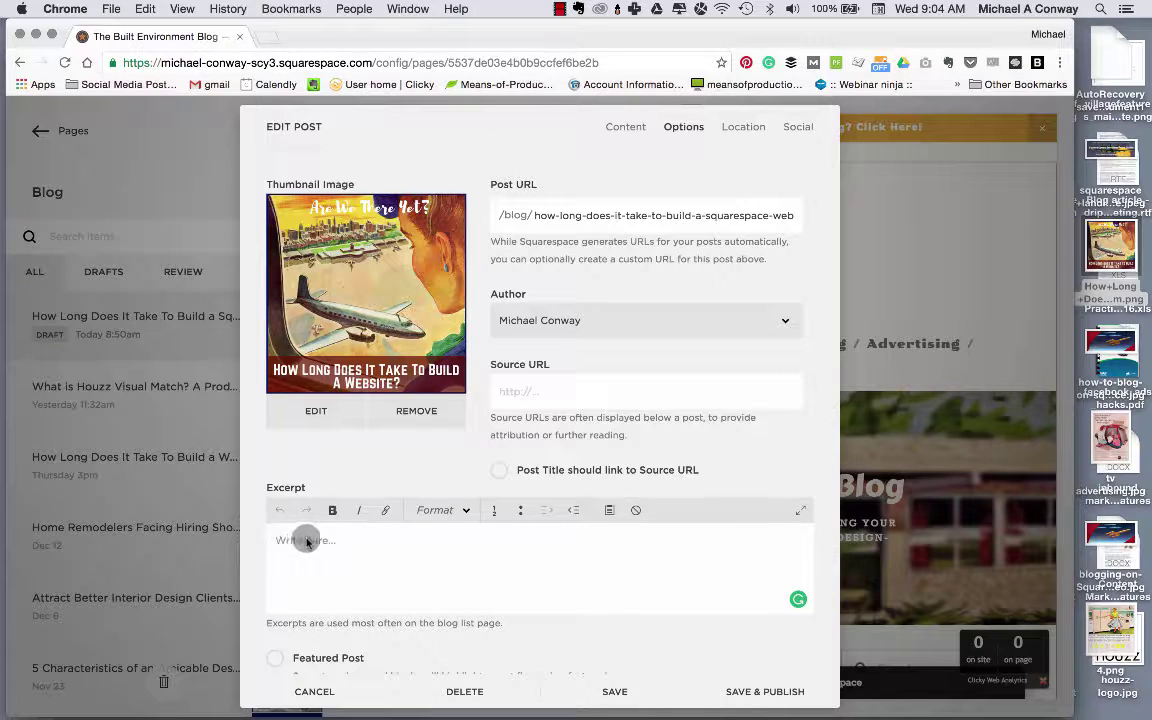
- Copy the post's opening heading sentence and paste it into the excerpt field
left_click(286, 489)
left_click(303, 537)
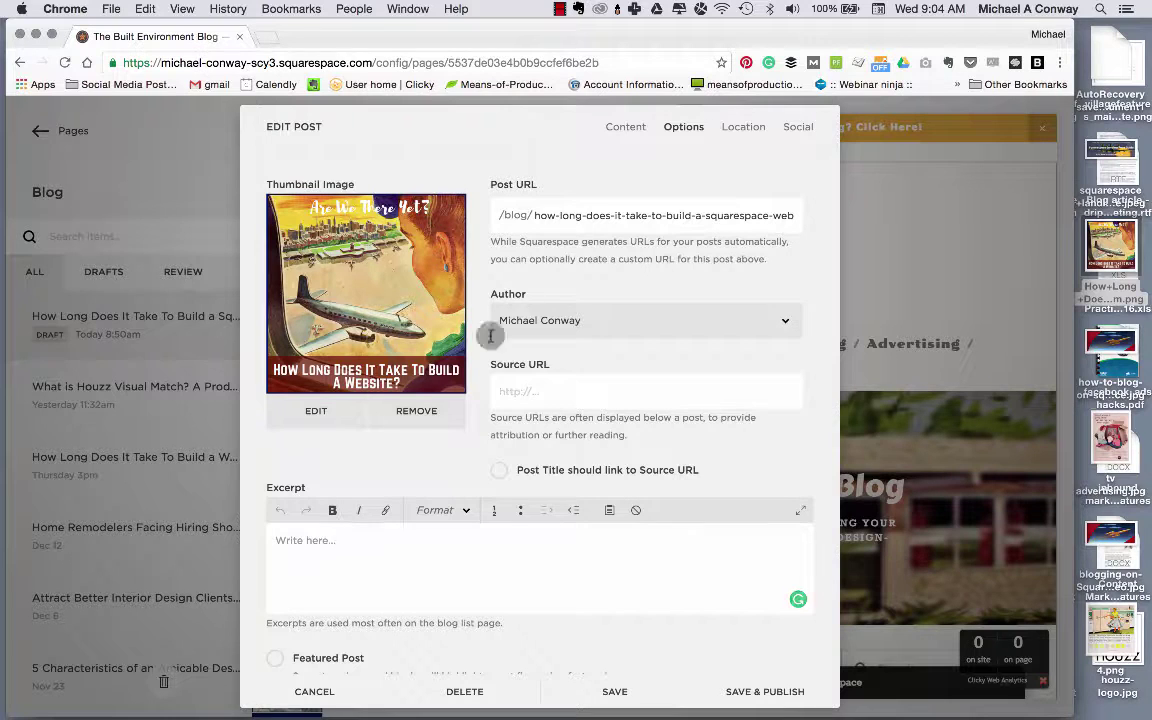
left_click(627, 128)
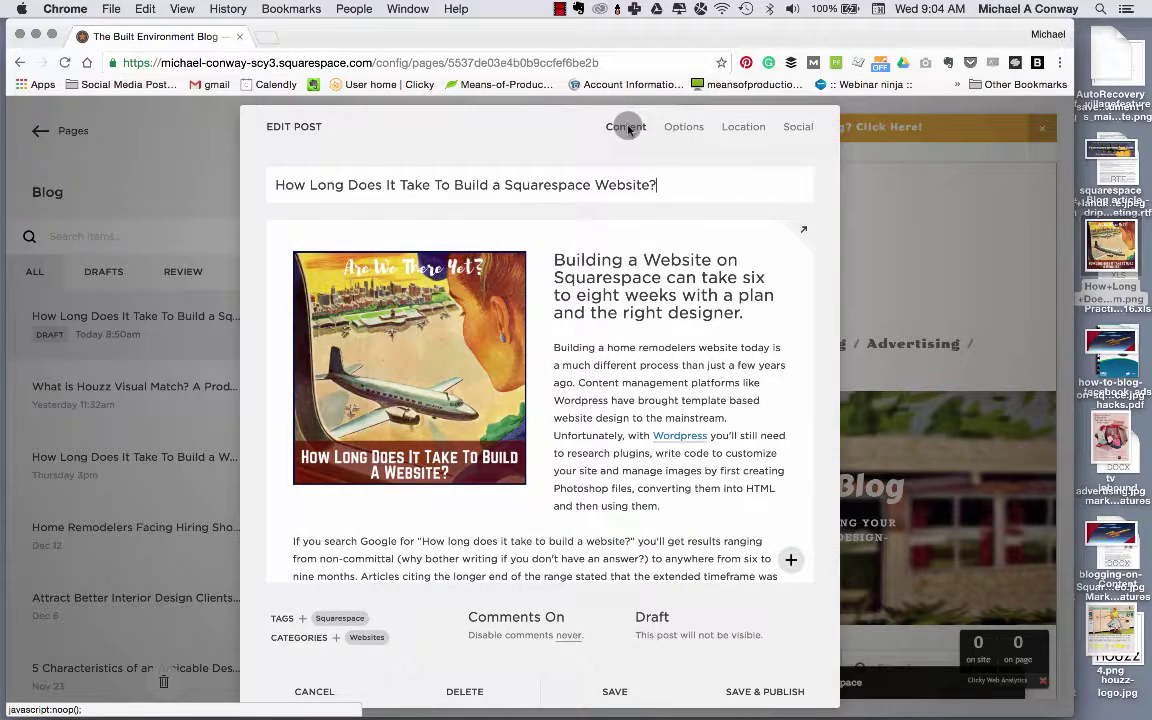
left_click_drag(750, 315, 553, 255)
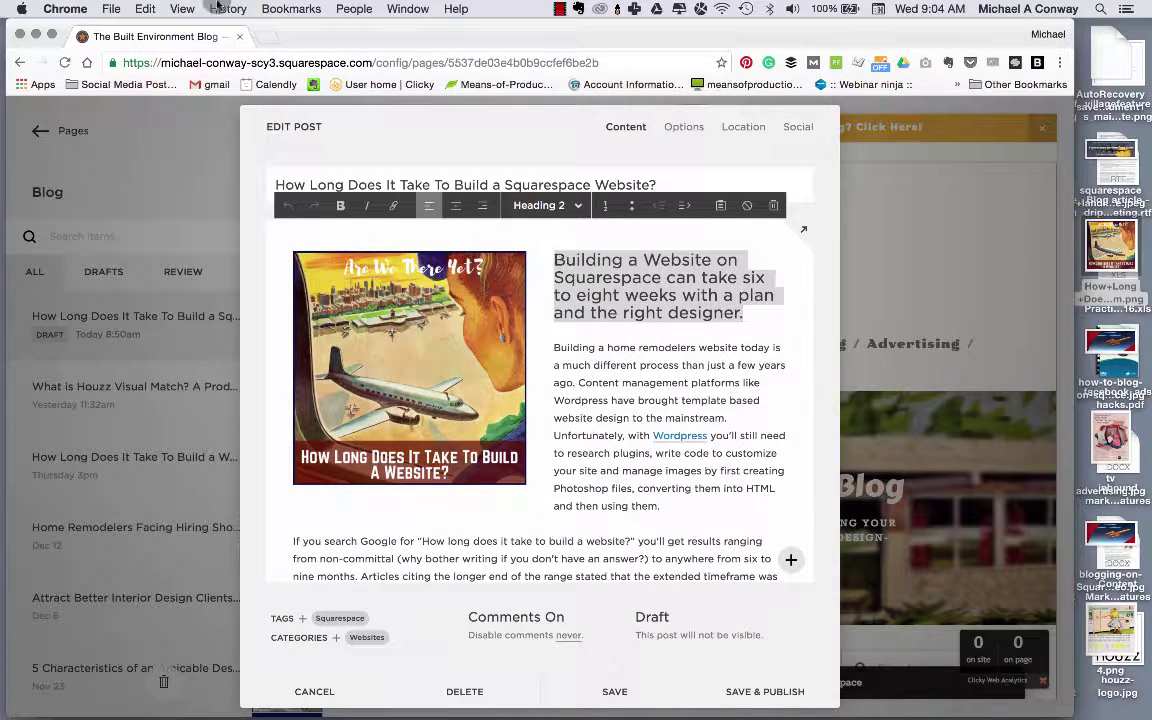
left_click(143, 10)
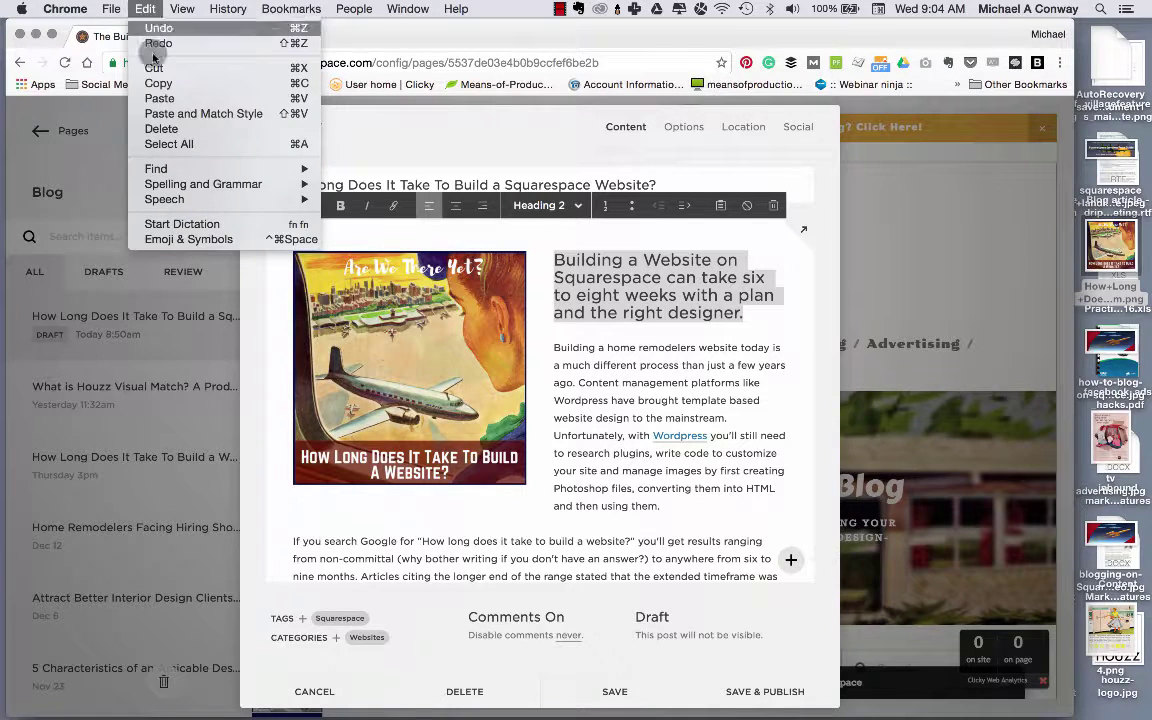
left_click(168, 86)
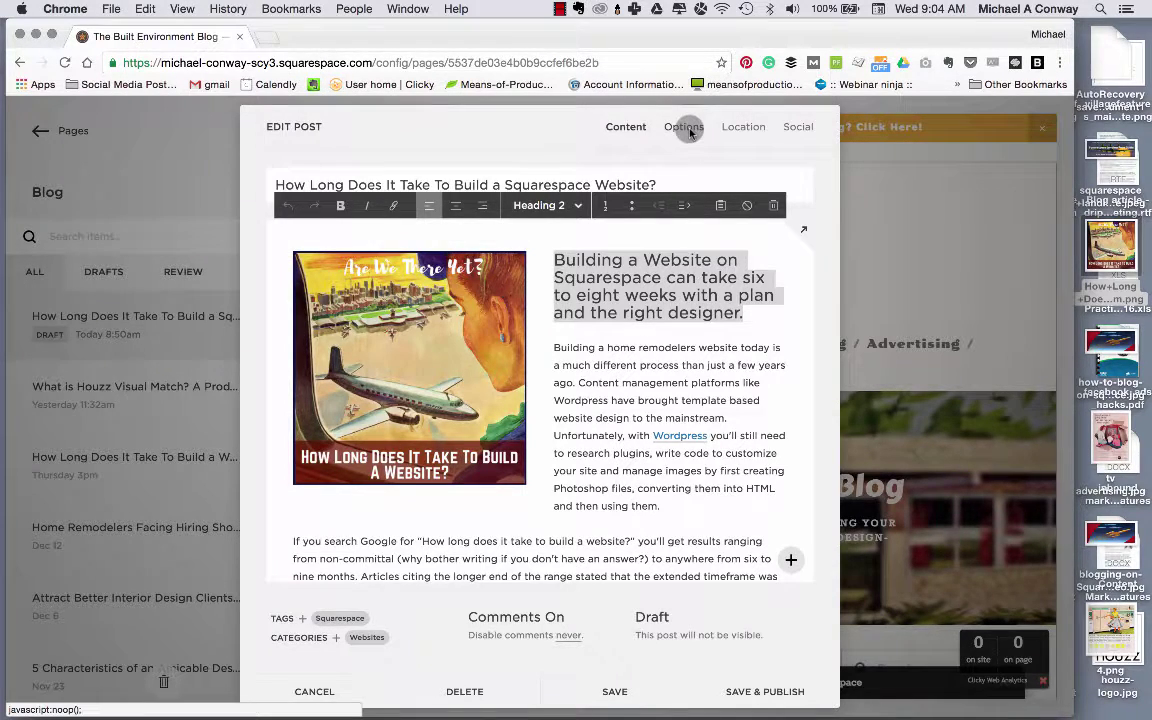
left_click(684, 126)
left_click(473, 560)
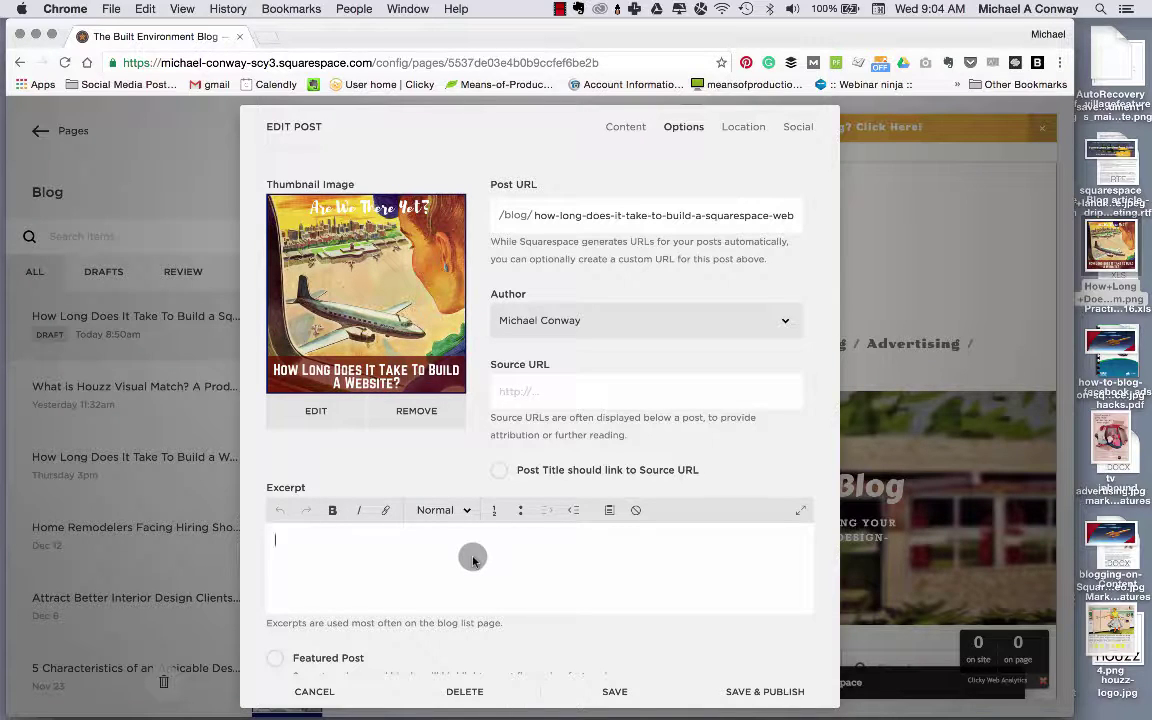
key("super+v")
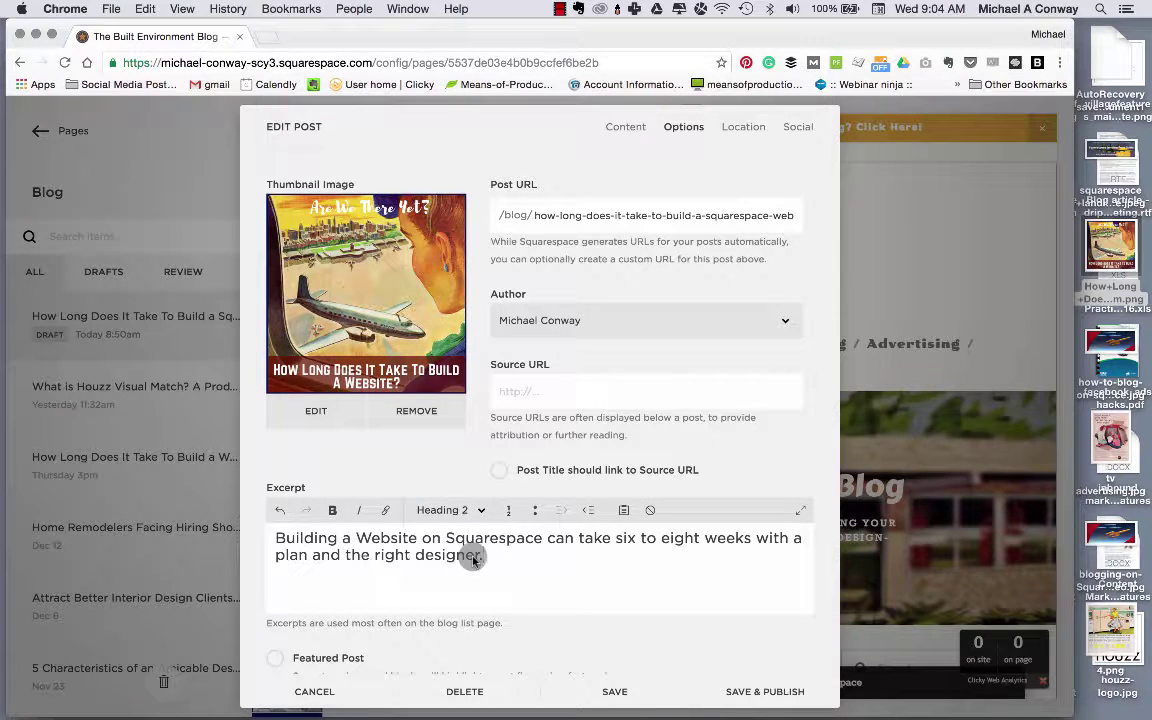
- Strip the excerpt's formatting and append 'Learn more.' to its end
left_click_drag(478, 556, 270, 535)
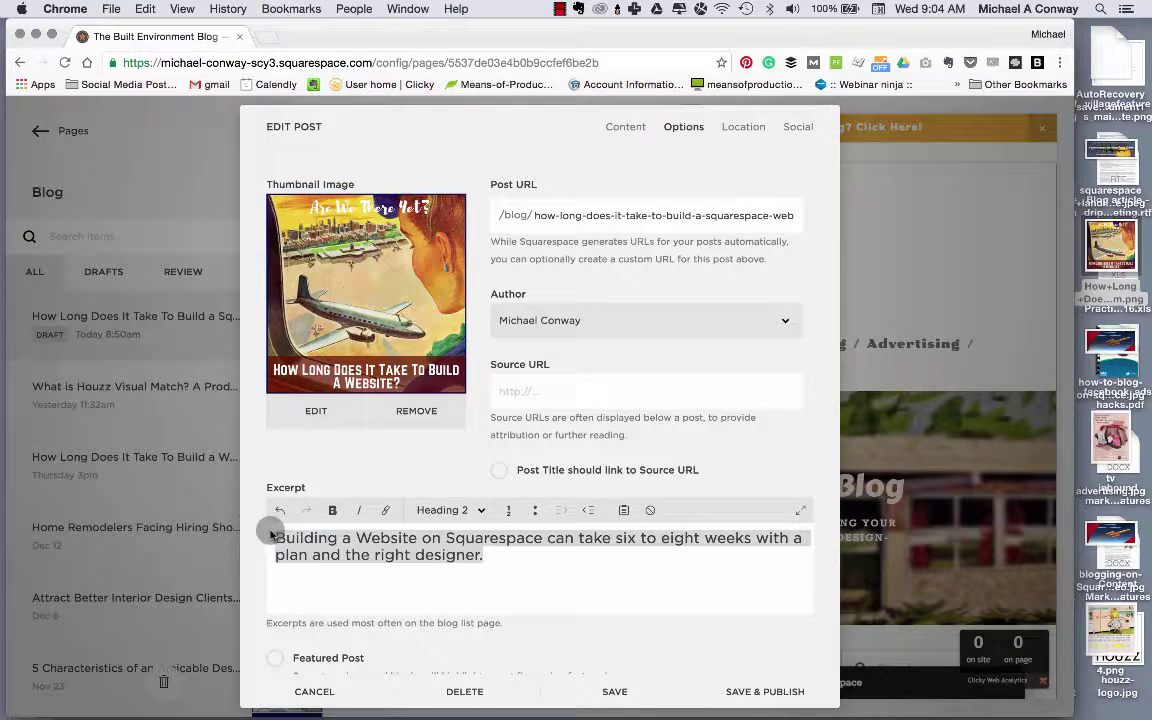
left_click(651, 511)
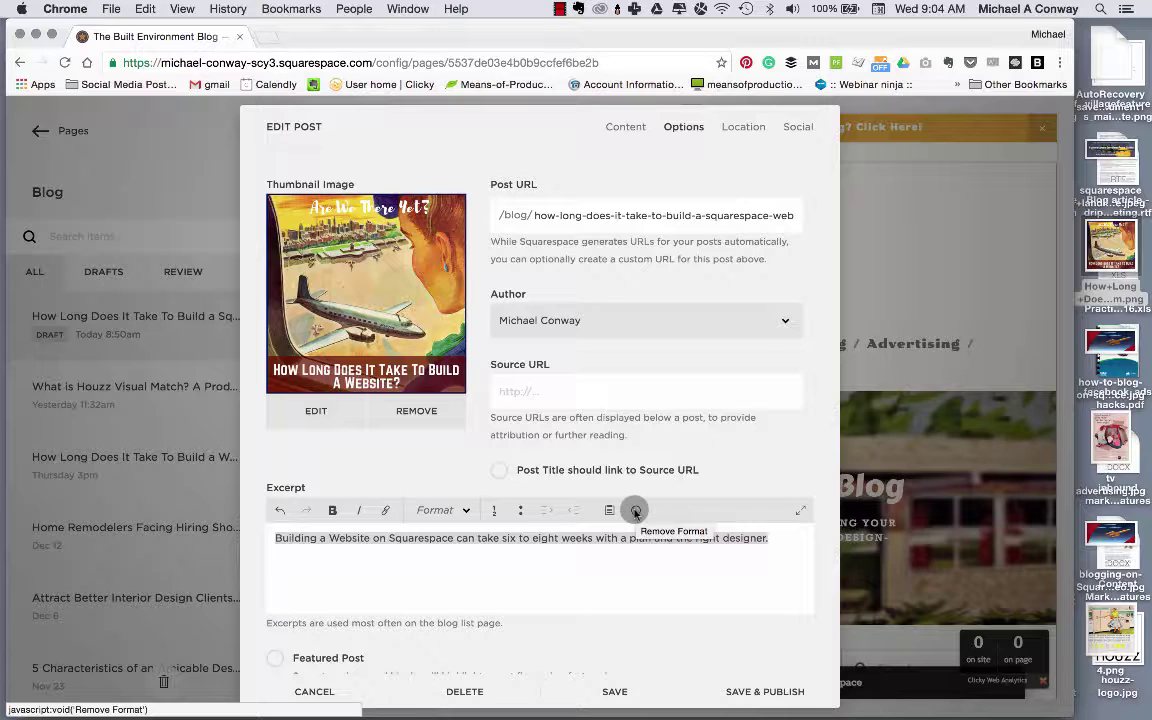
left_click(673, 573)
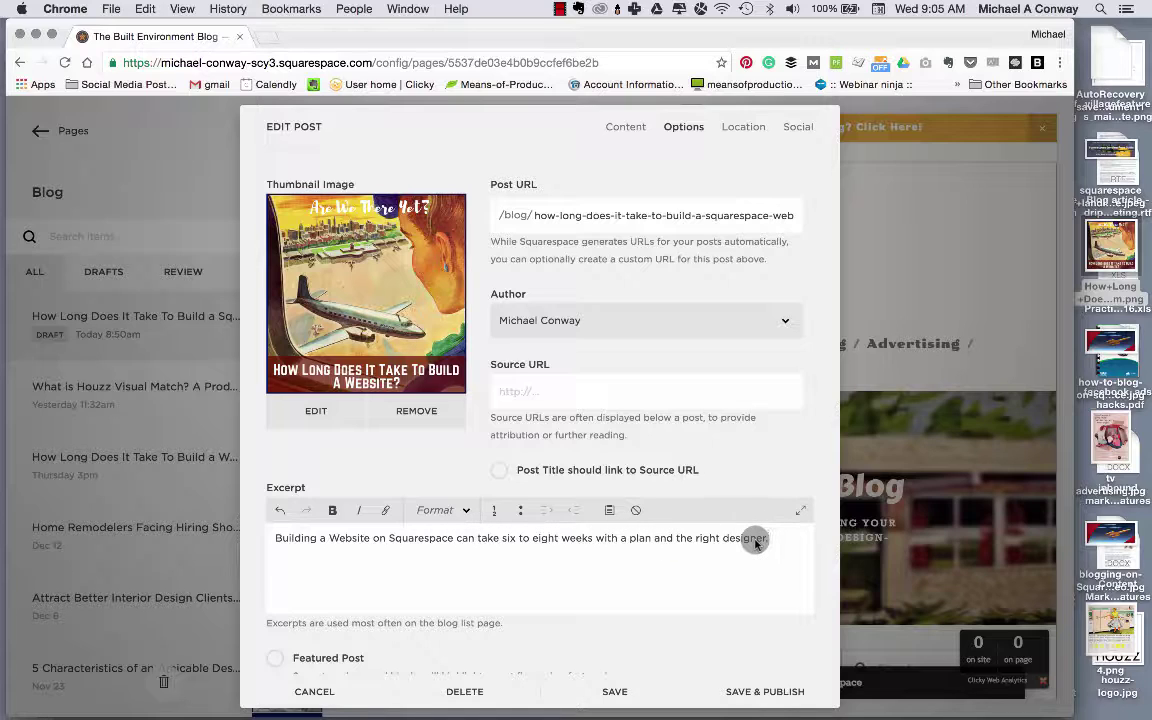
type("Learn")
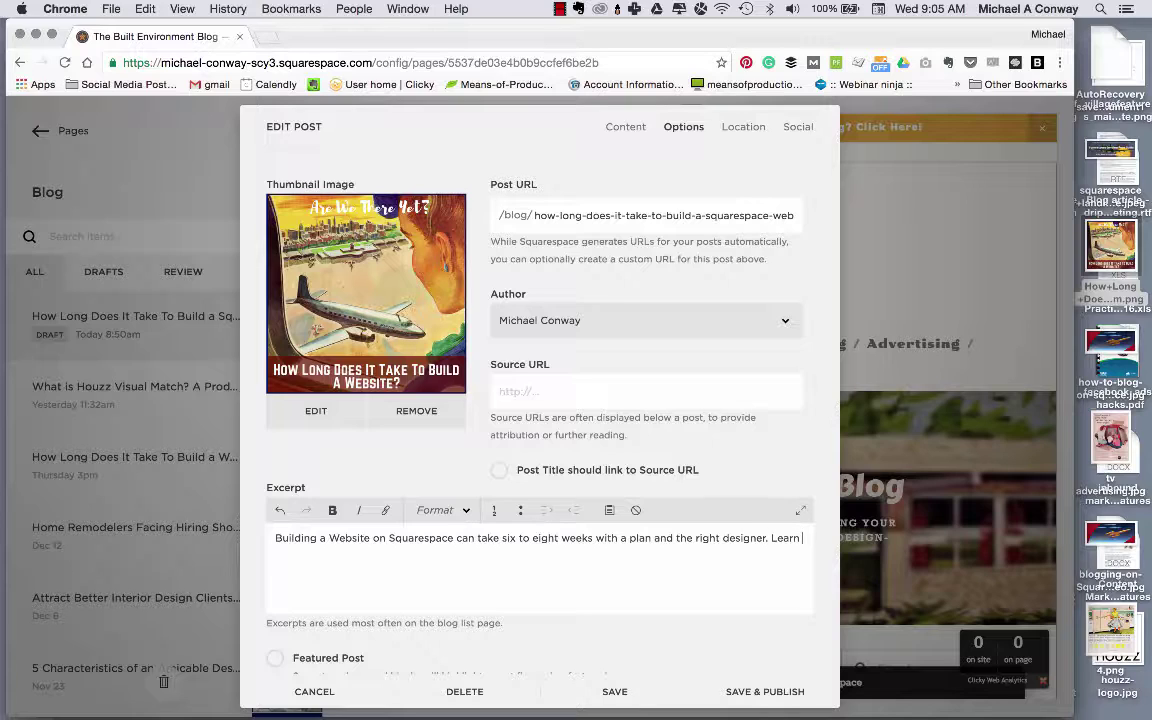
type(" more.")
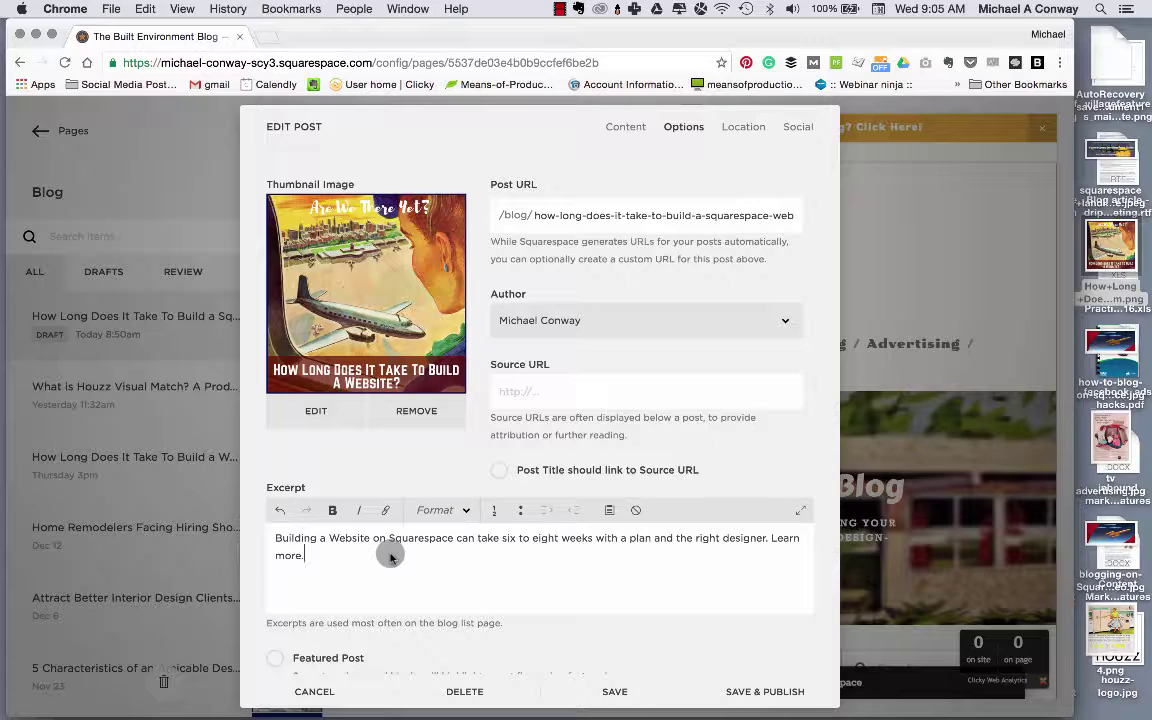
scroll(390, 557, "down", 1)
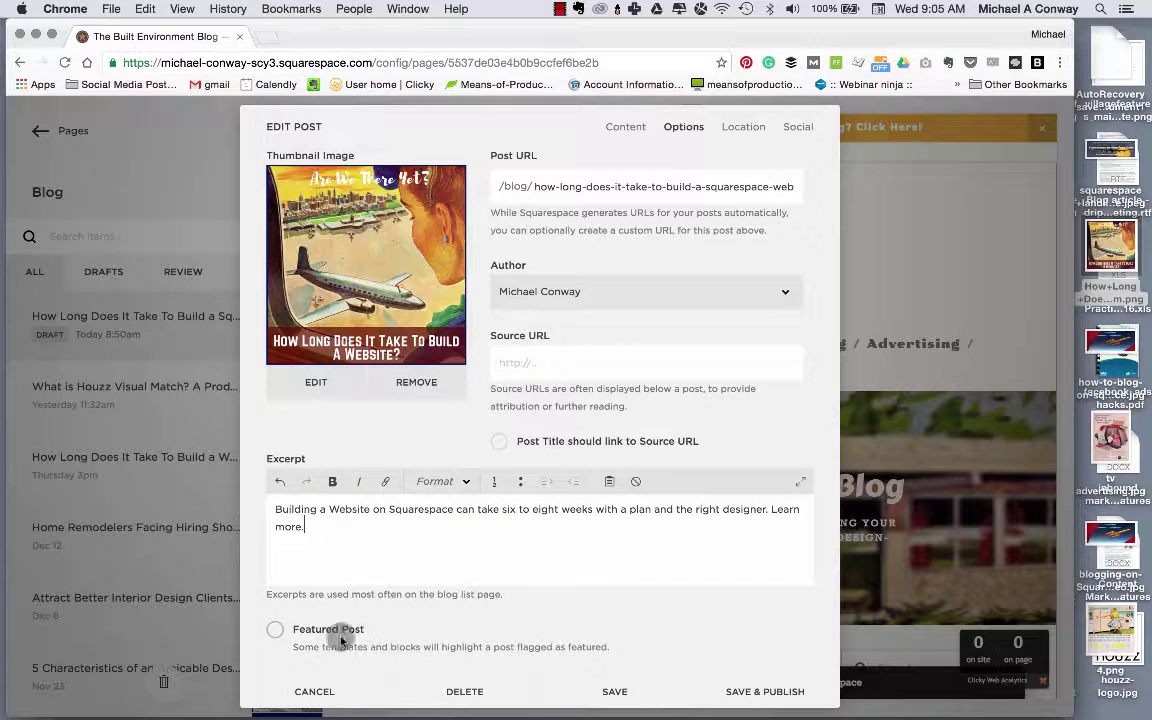
- Mark the post as a Featured Post and show its Location settings
left_click(279, 627)
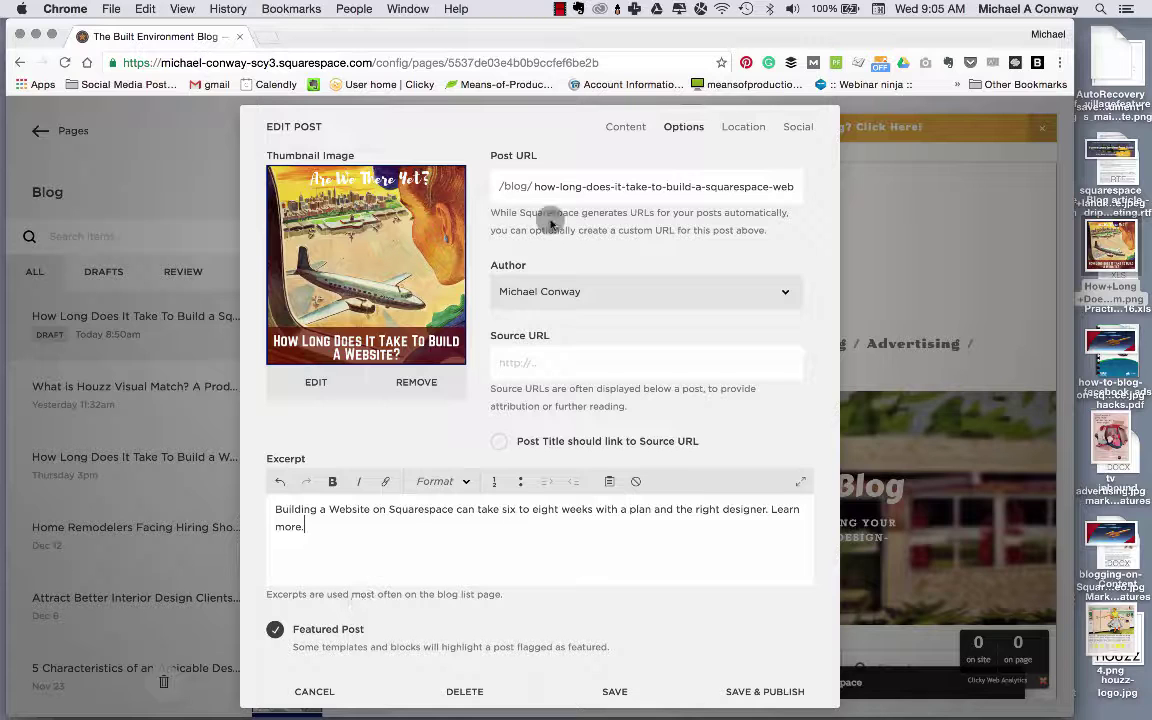
left_click(743, 128)
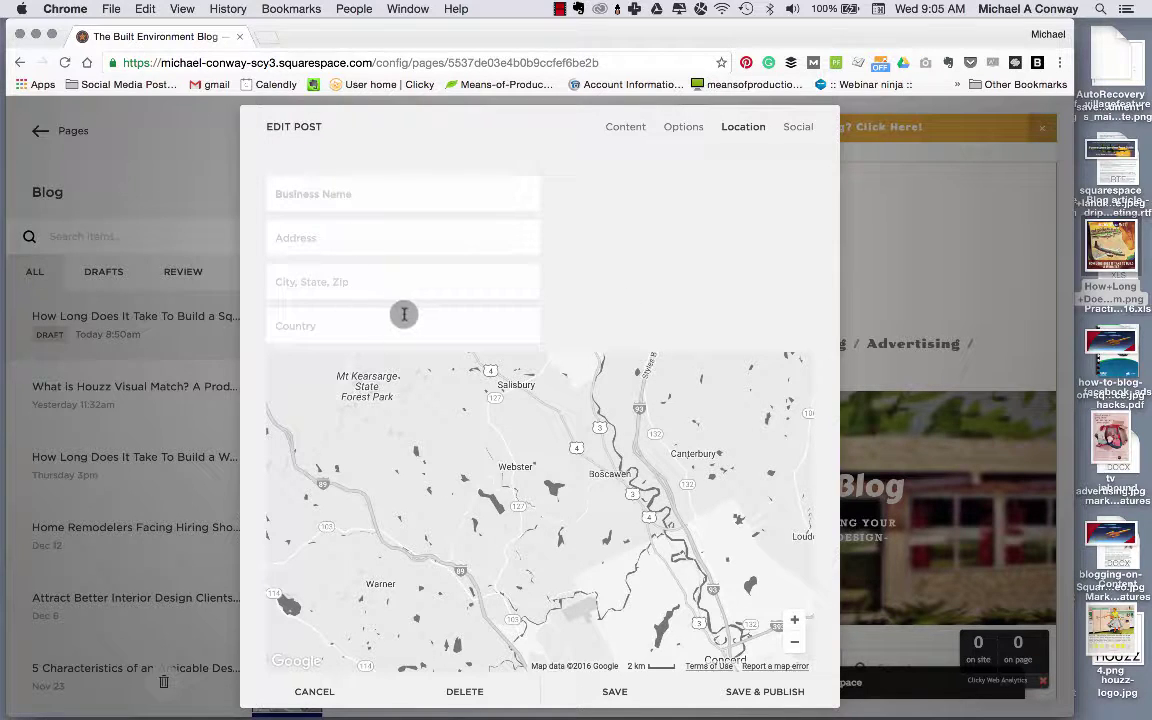
- On the Social tab, enable sharing to both Facebook accounts, Twitter, LinkedIn and Pinterest
left_click(790, 127)
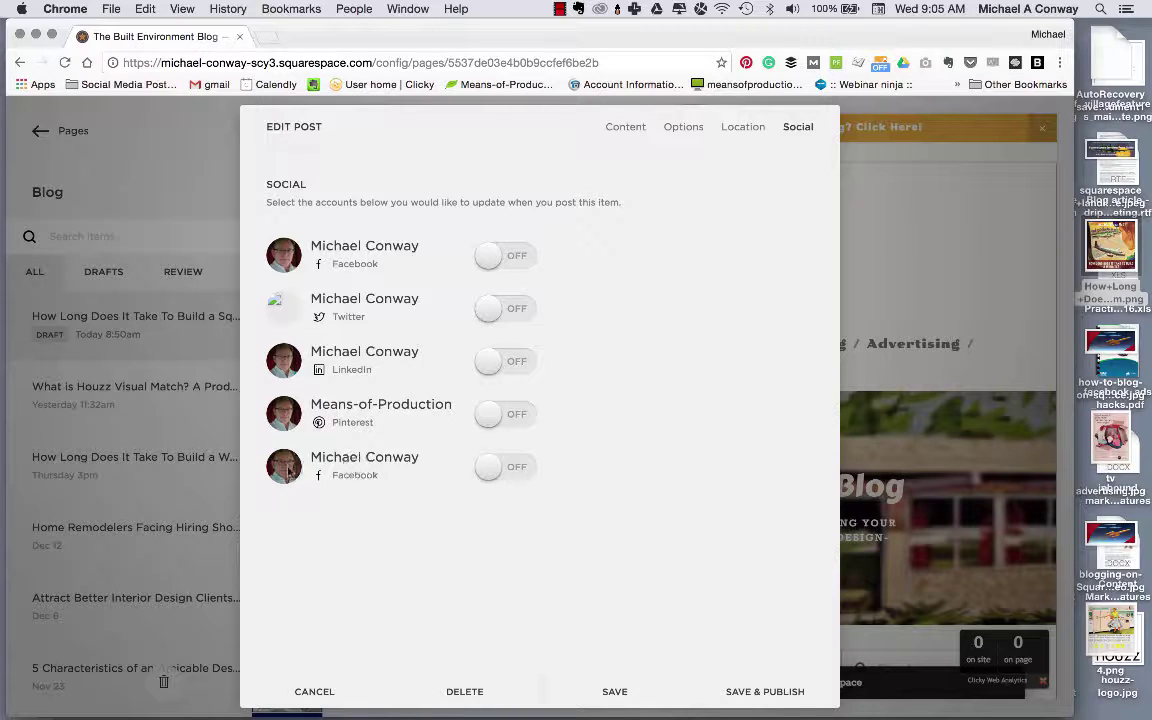
left_click(524, 467)
left_click(516, 414)
left_click(519, 361)
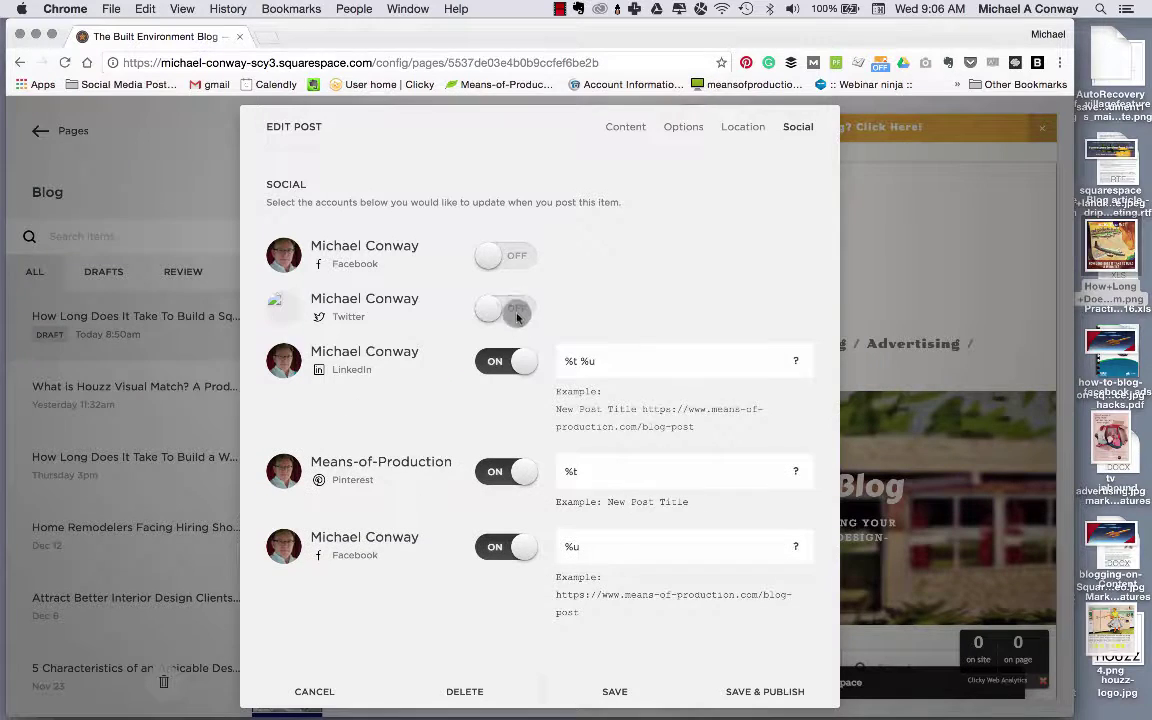
left_click(516, 313)
left_click(512, 256)
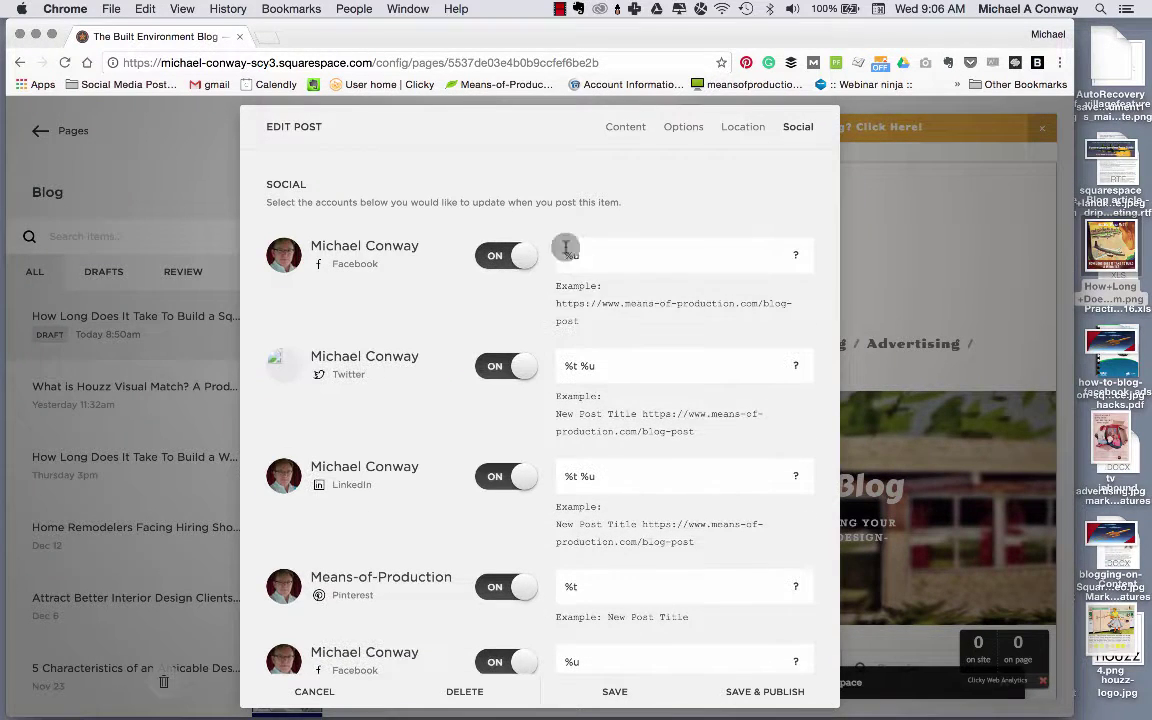
- Scroll the Content tab's article to the end, check the closing paragraph's link, and return to the top
left_click(624, 128)
scroll(735, 503, "down", 15)
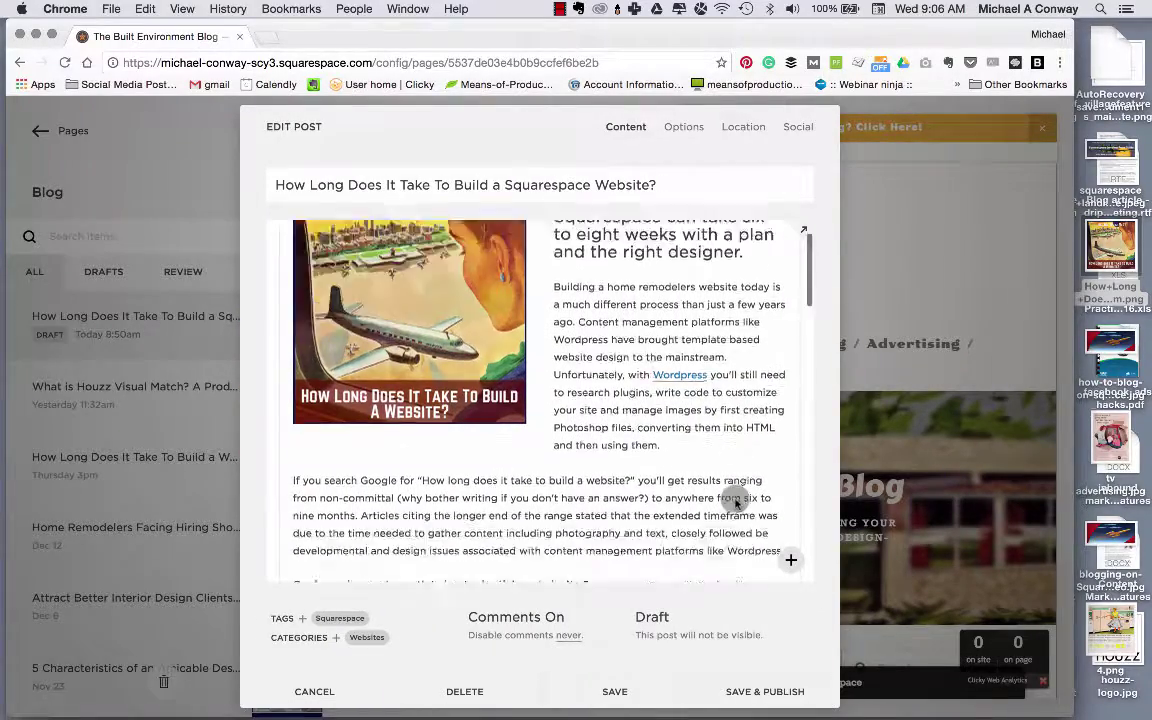
scroll(735, 503, "down", 10)
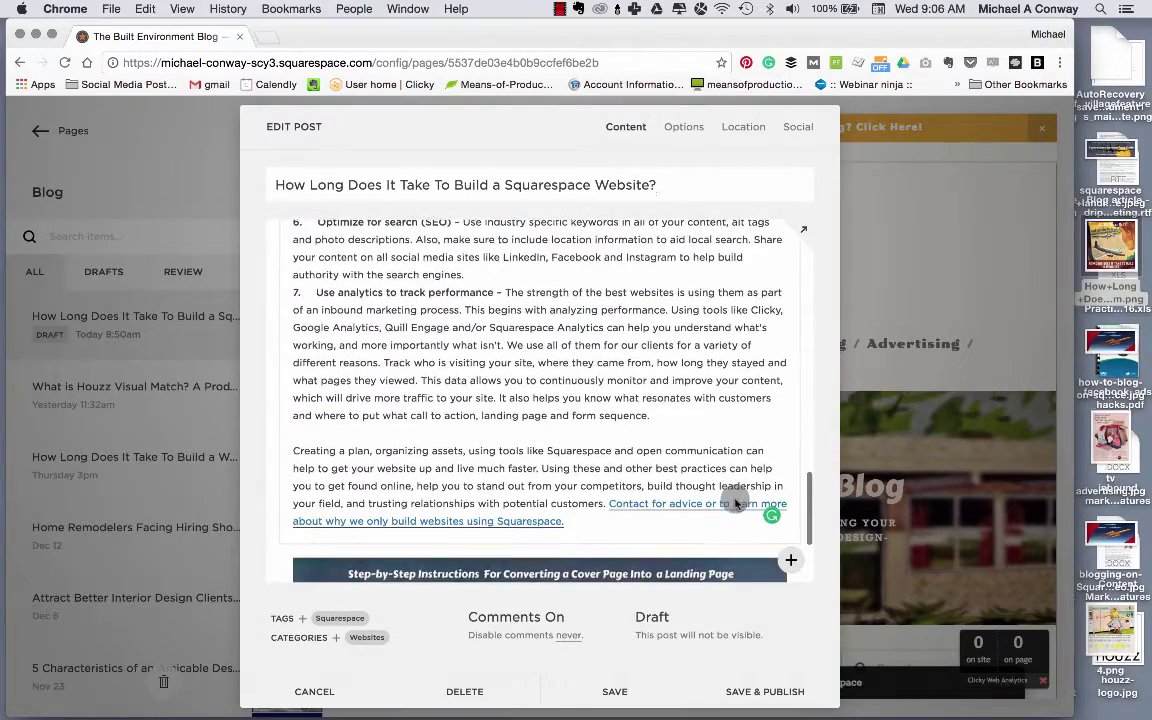
scroll(735, 503, "down", 5)
scroll(735, 498, "up", 1)
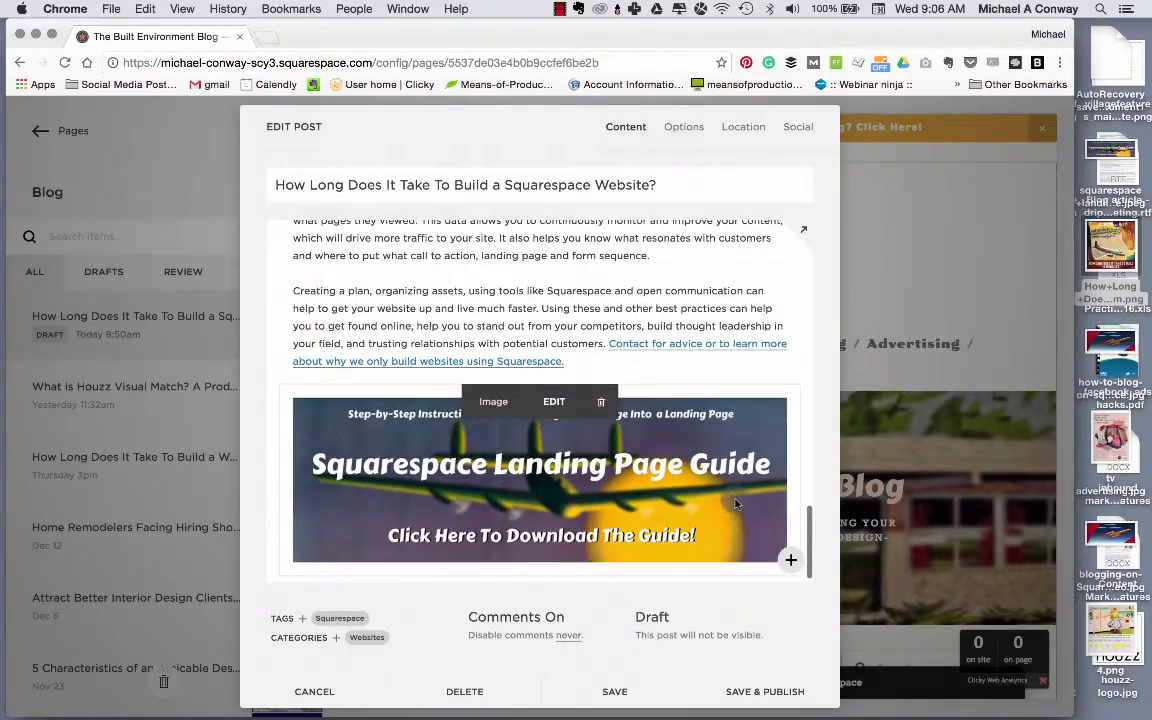
left_click(643, 348)
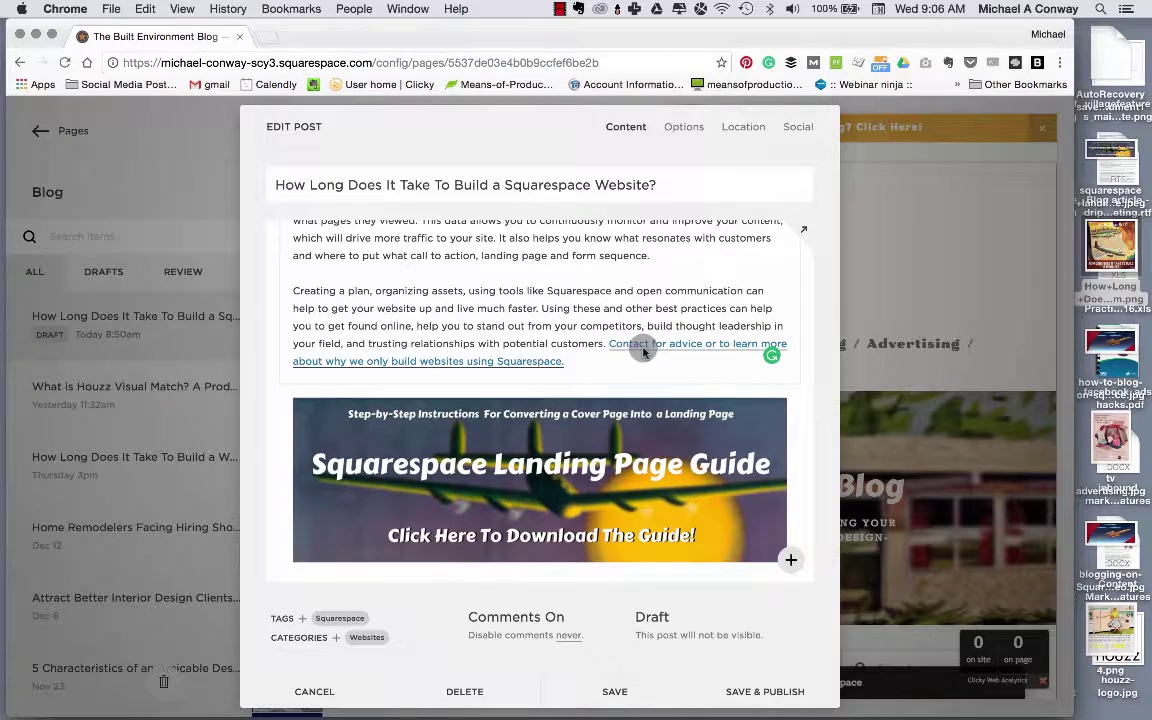
scroll(620, 527, "up", 5)
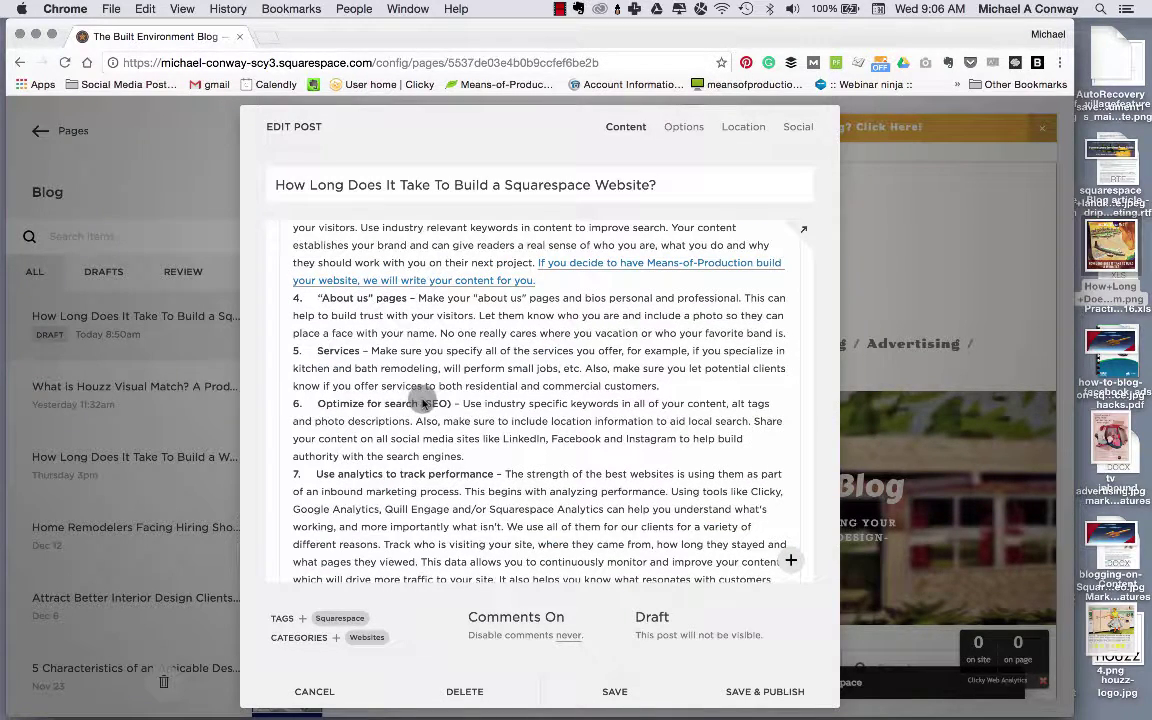
scroll(441, 405, "up", 10)
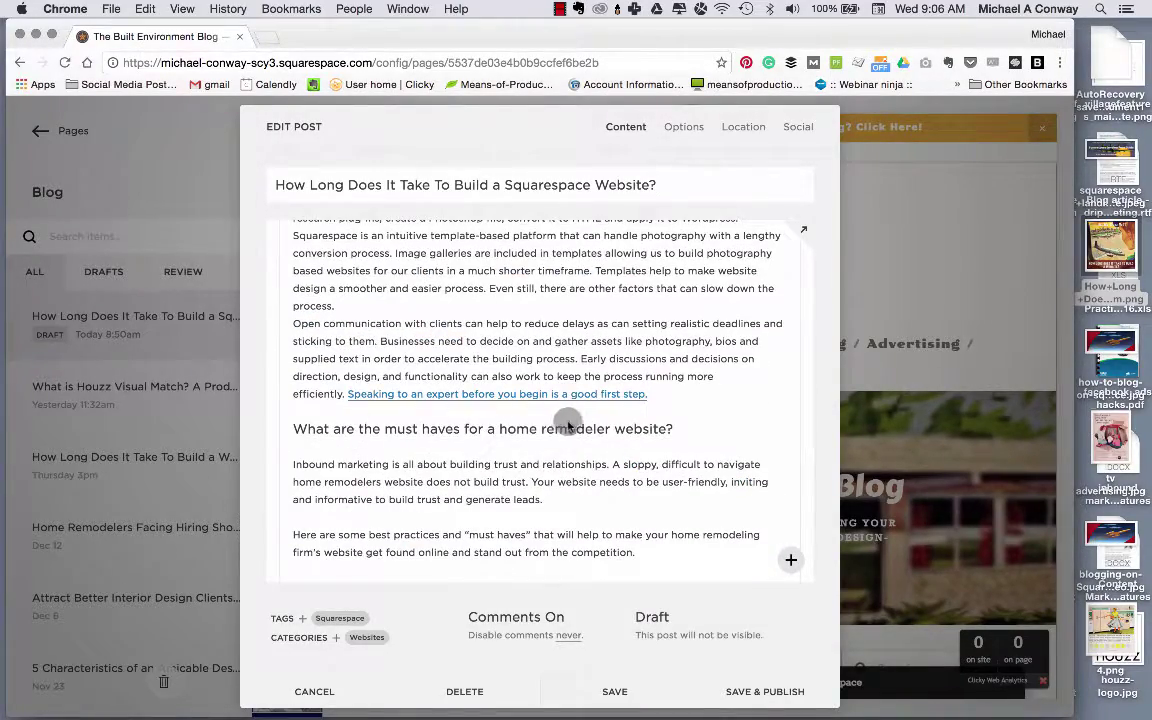
scroll(570, 440, "up", 8)
scroll(570, 425, "up", 3)
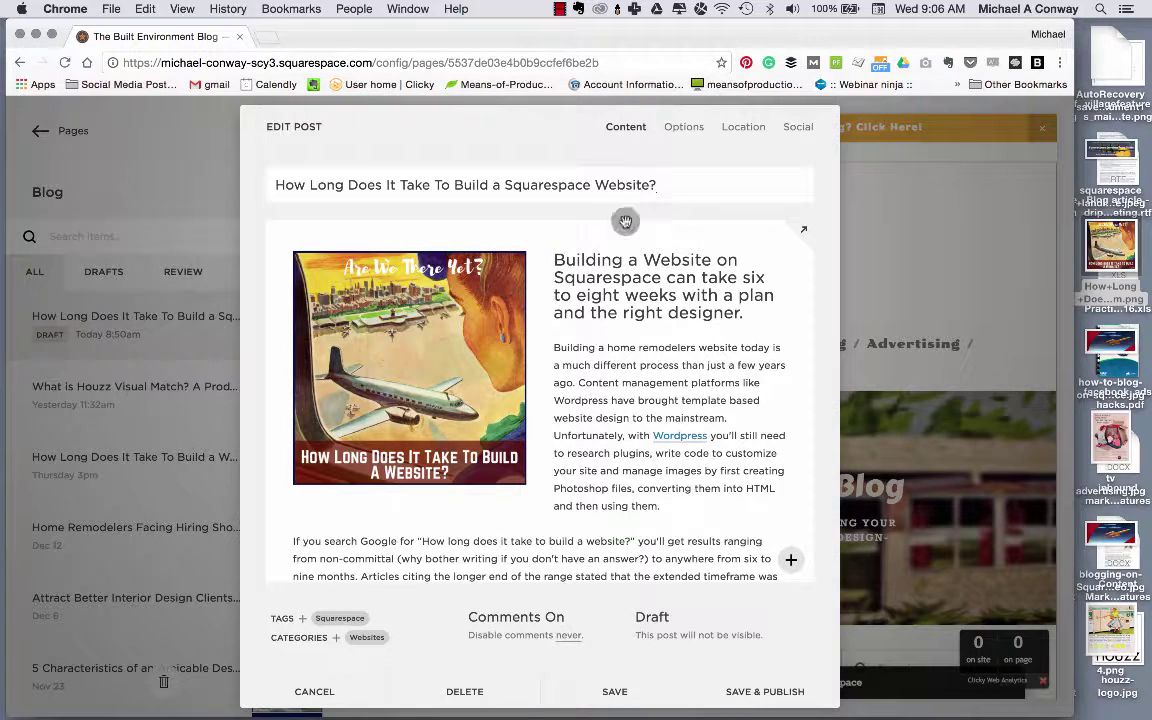
- Change the post's status at the bottom of the editor from Draft to Scheduled
left_click(652, 617)
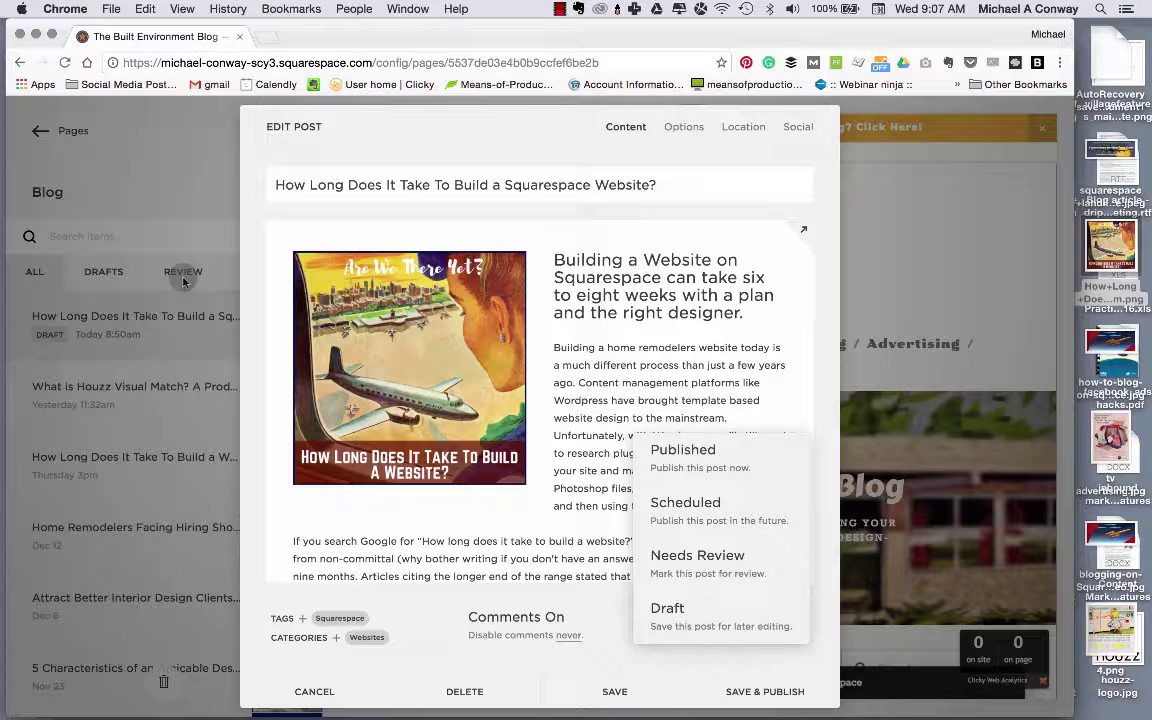
left_click(711, 503)
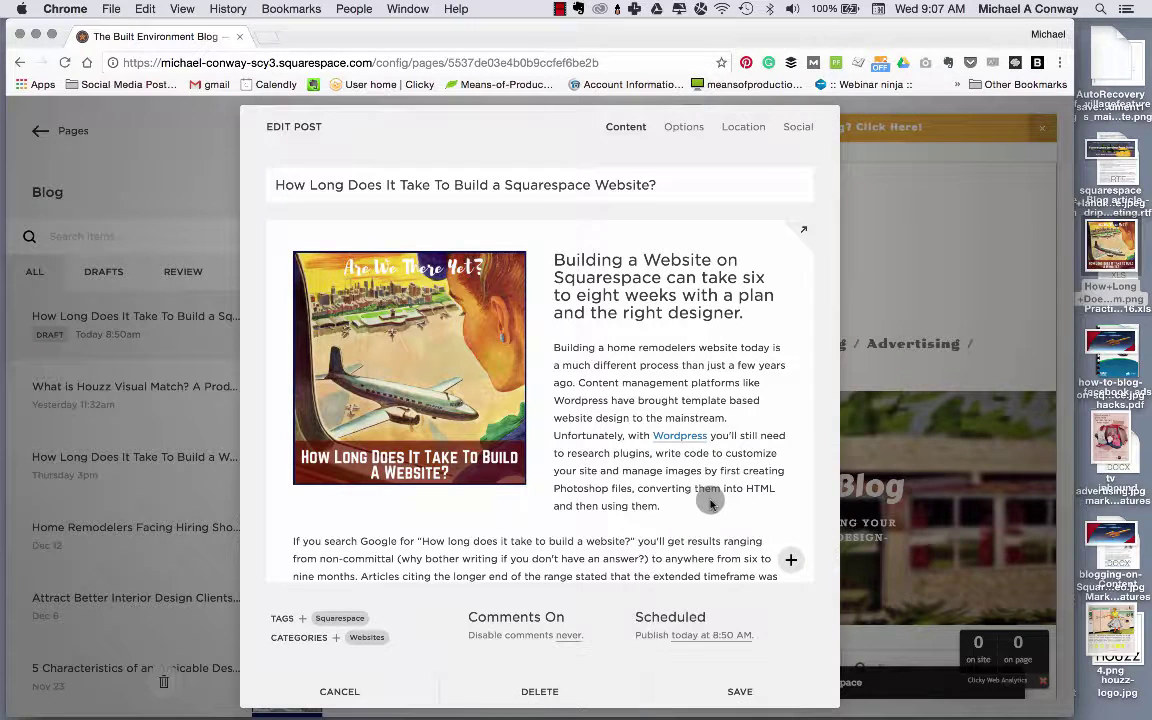
- Set the scheduled publish time to January 31, 2017 at 10:00 AM
left_click(721, 636)
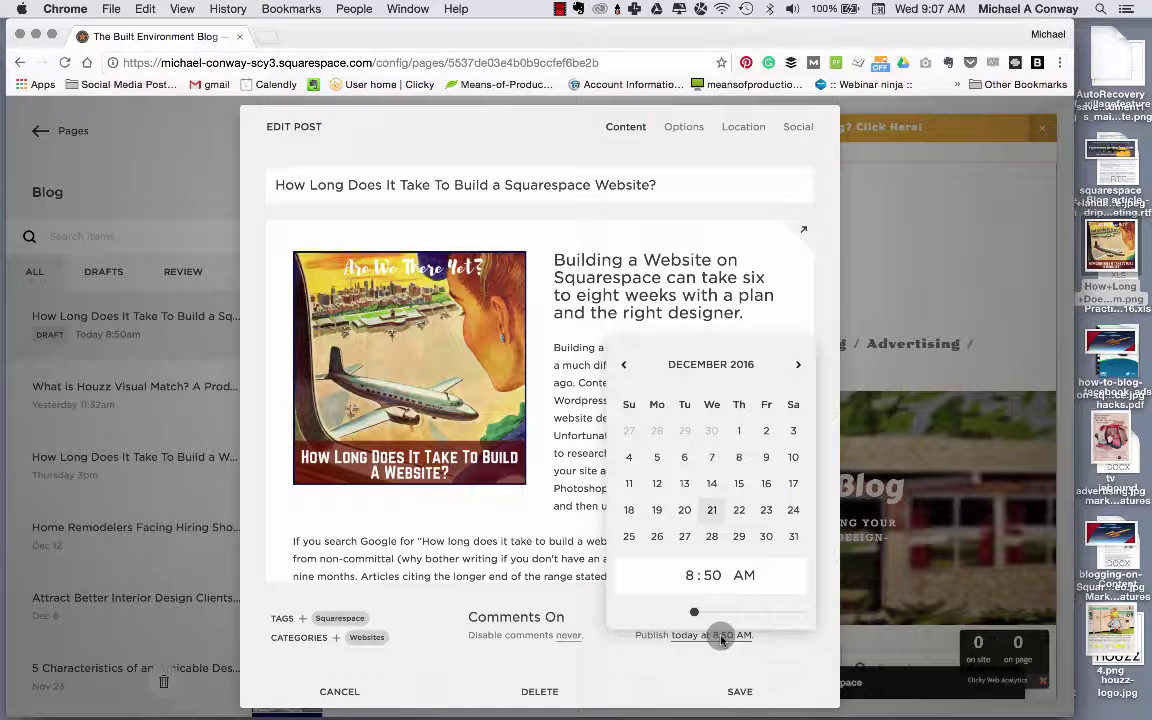
left_click(796, 365)
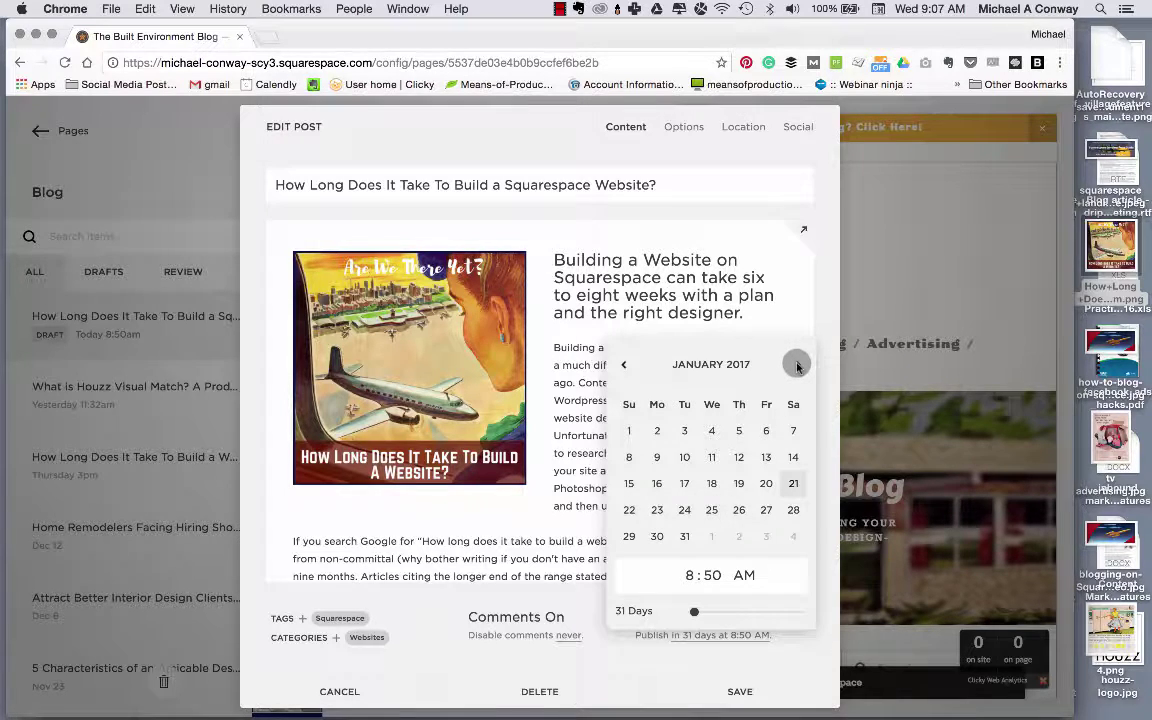
left_click(686, 538)
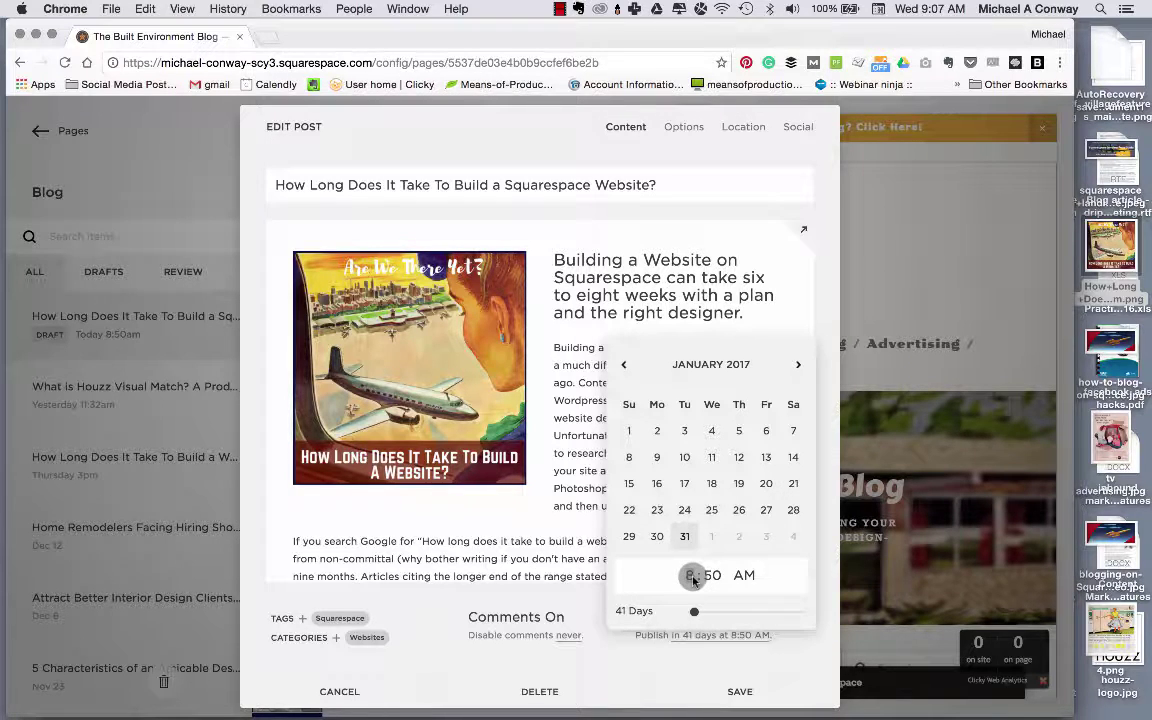
left_click(691, 577)
type("10")
left_click(711, 577)
type("00")
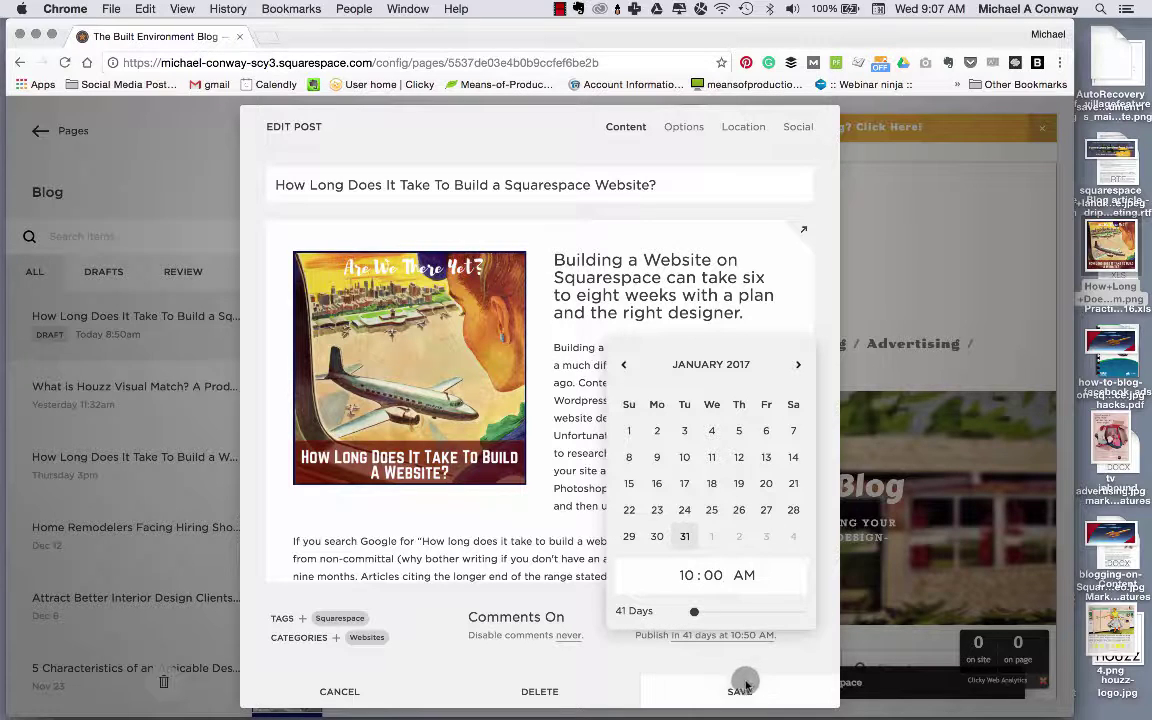
left_click(770, 658)
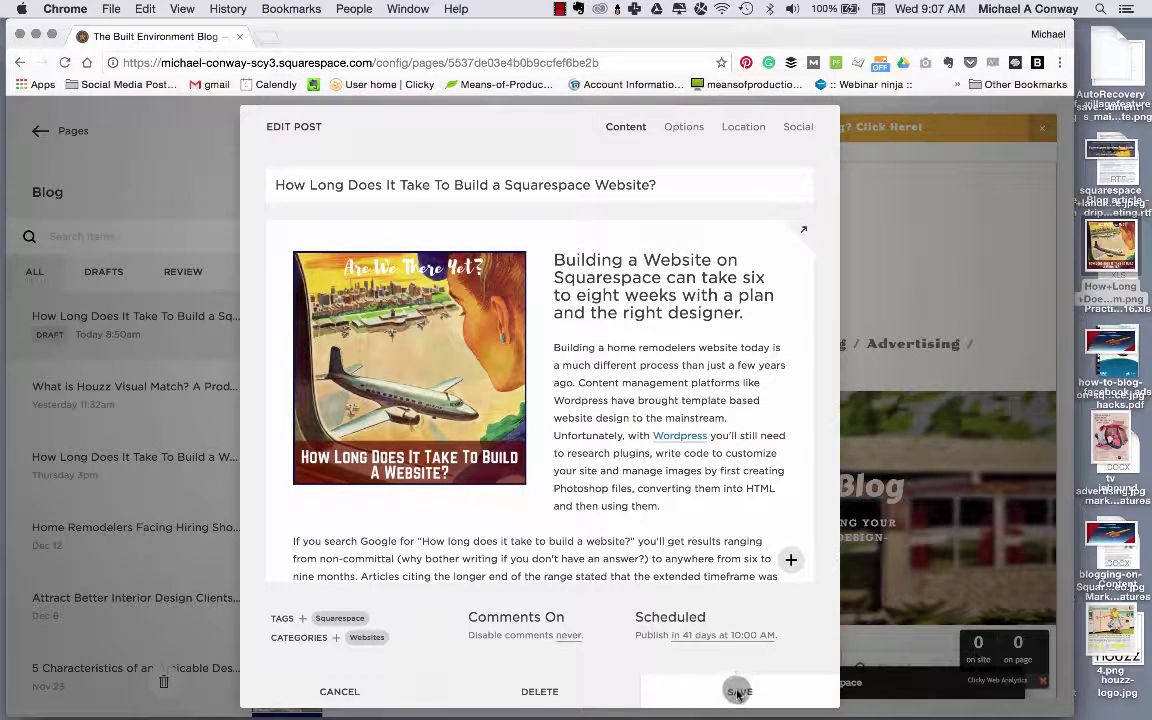
- Save the post, then filter the blog list by Scheduled, Drafts and finally All
left_click(739, 689)
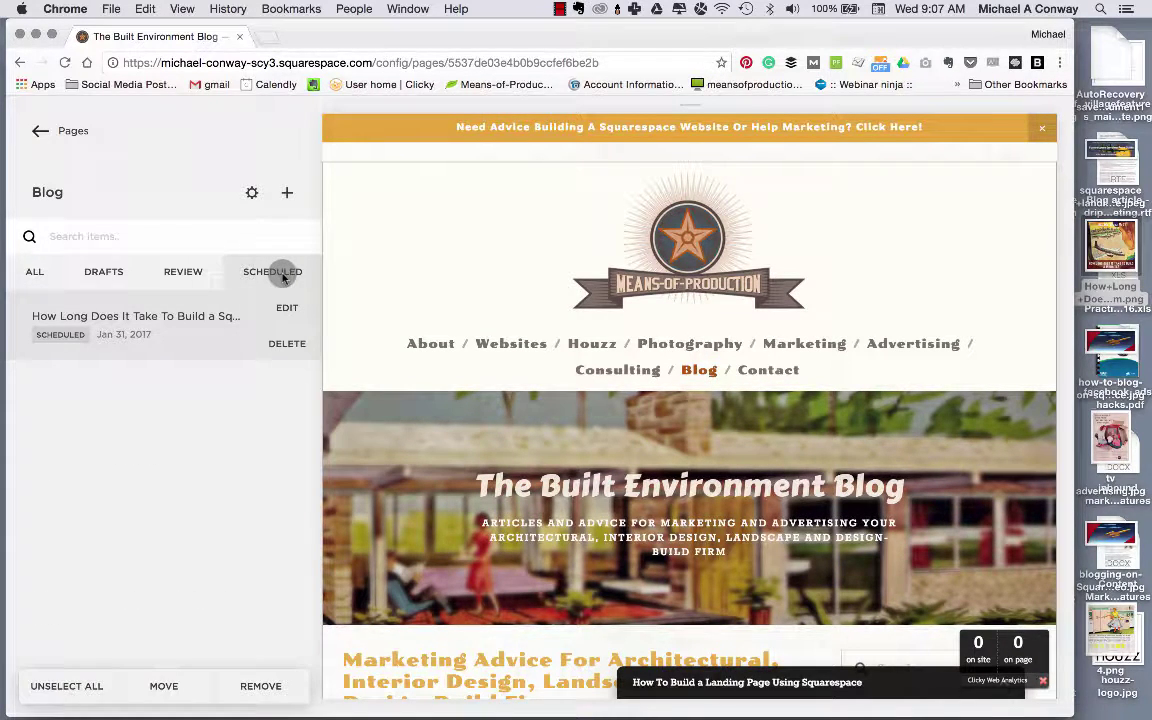
left_click(48, 334)
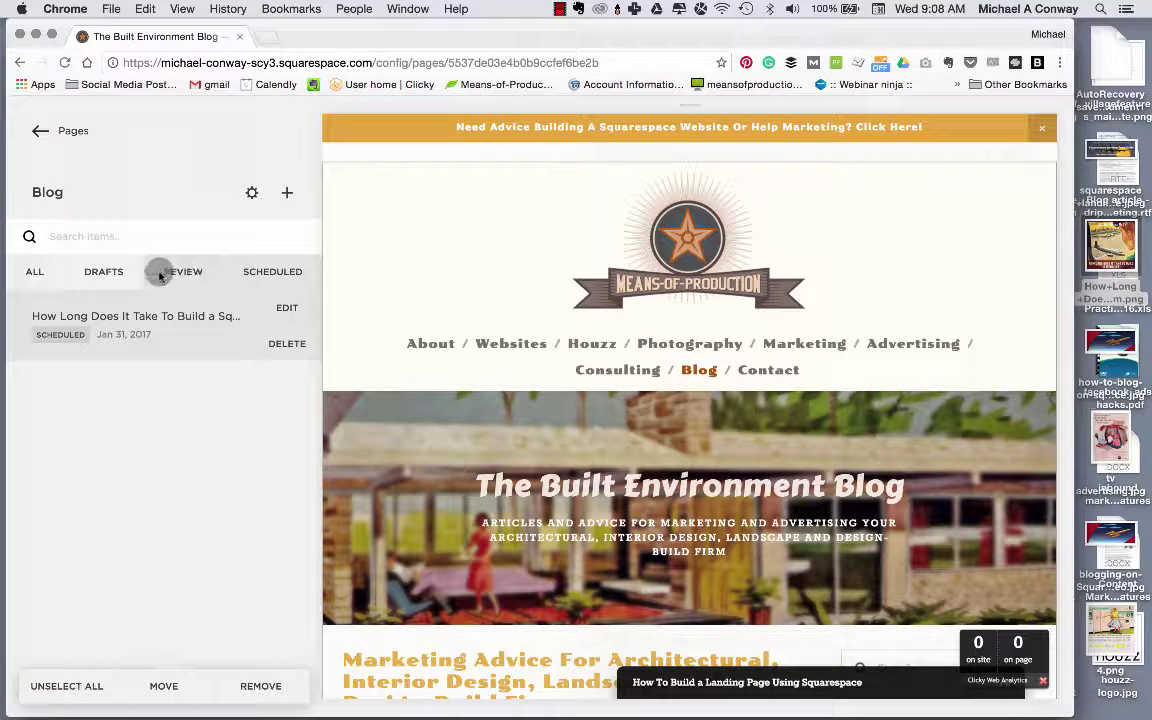
left_click(108, 274)
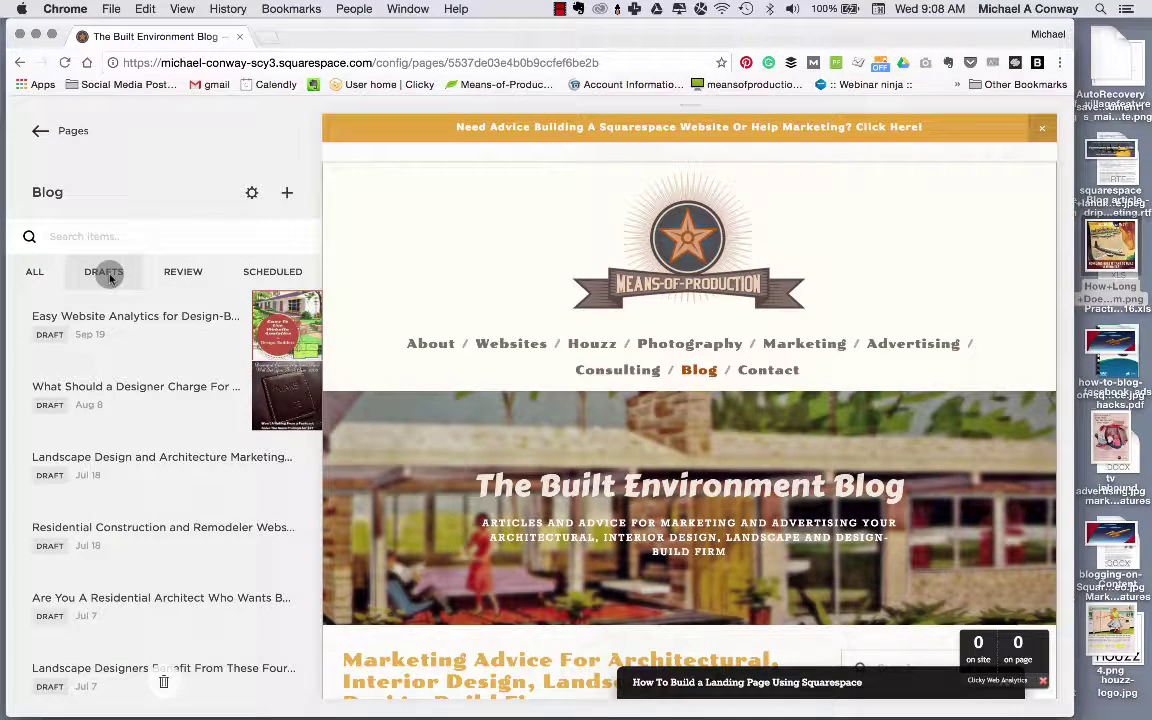
left_click(38, 274)
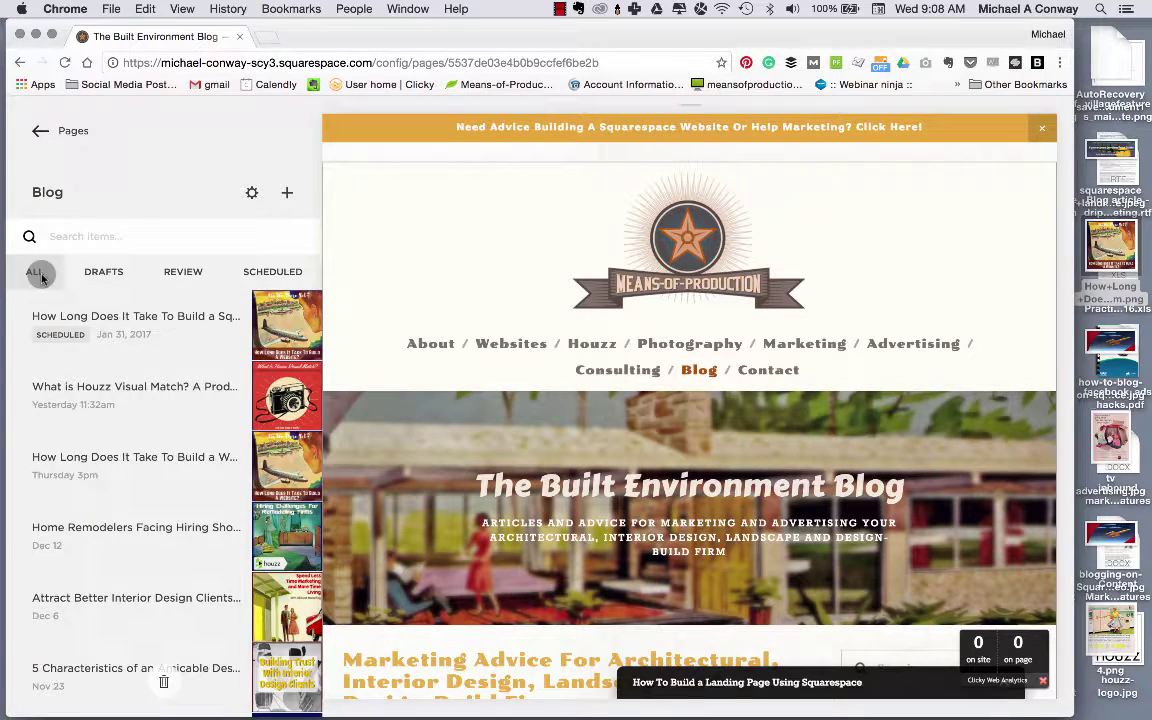